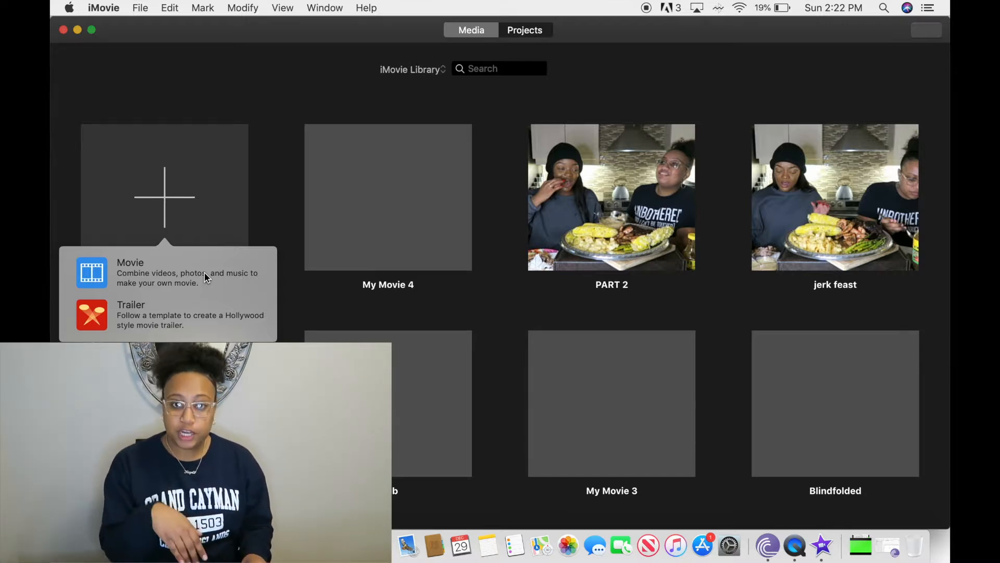
# - Create a new movie project in the iMovie Library
pyautogui.click(183, 275)
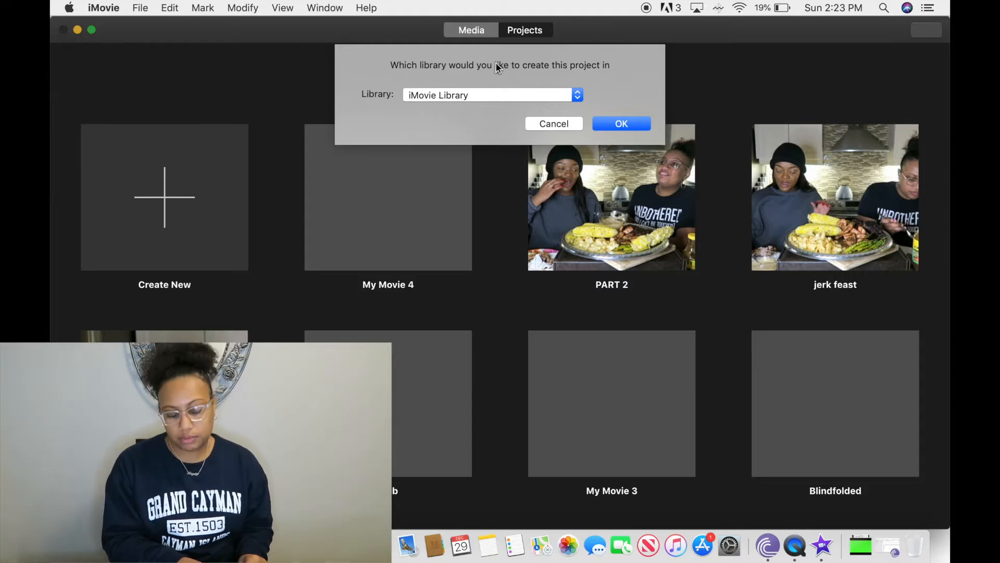
pyautogui.click(623, 123)
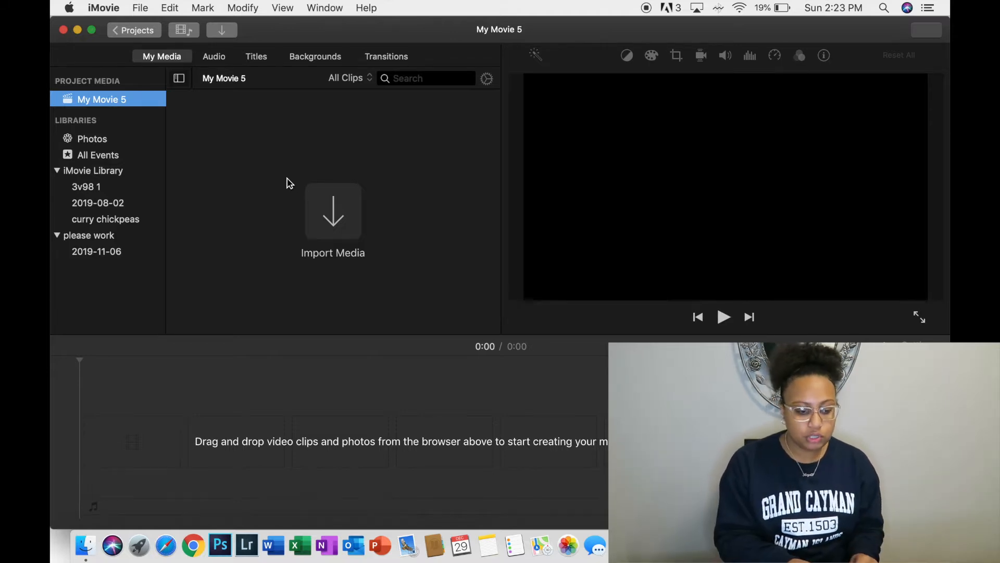
# - Import footage from the EOS_DIGITAL camera into the project media, stopping the import once the first clip has arrived
pyautogui.click(349, 215)
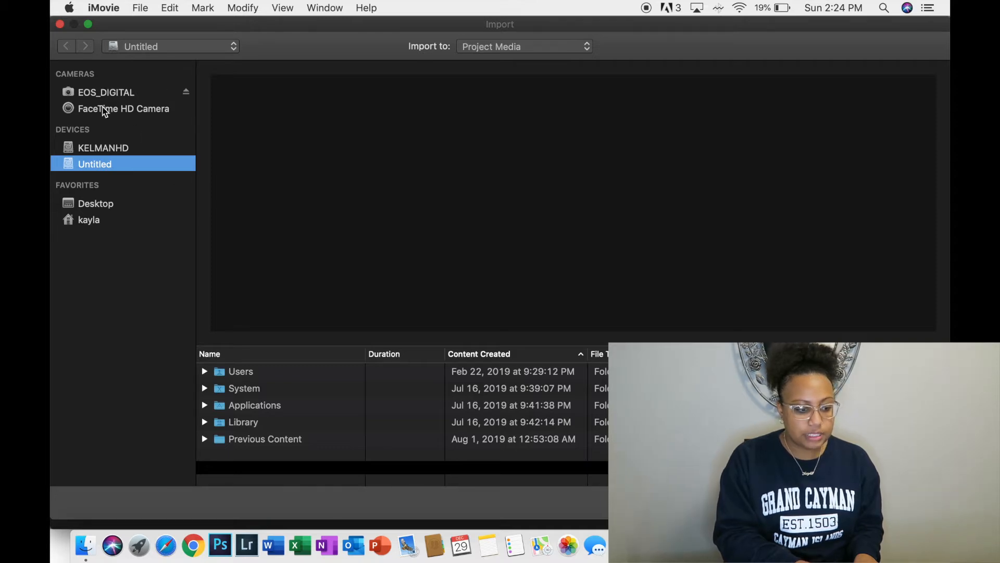
pyautogui.click(119, 93)
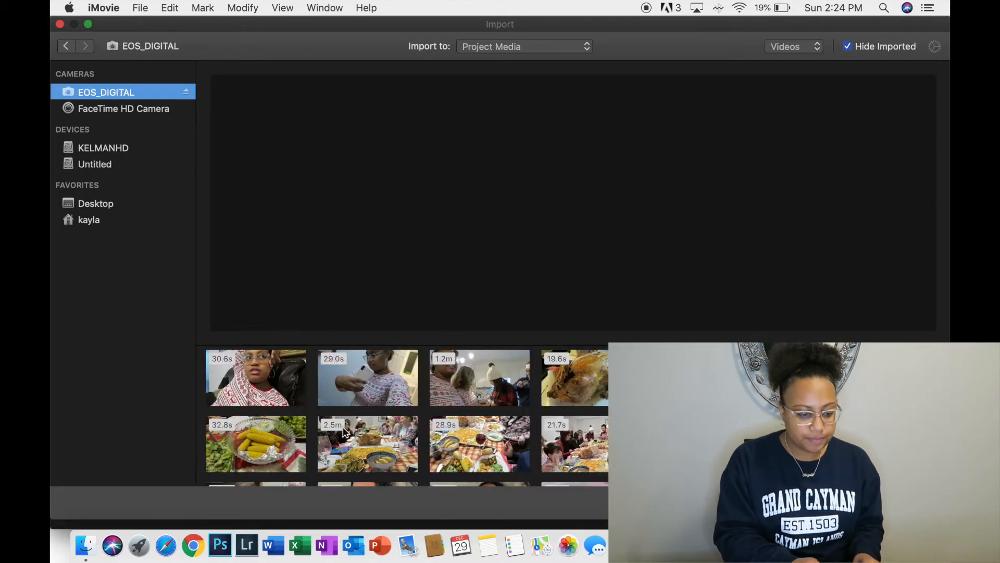
pyautogui.scroll(-10, 477, 429)
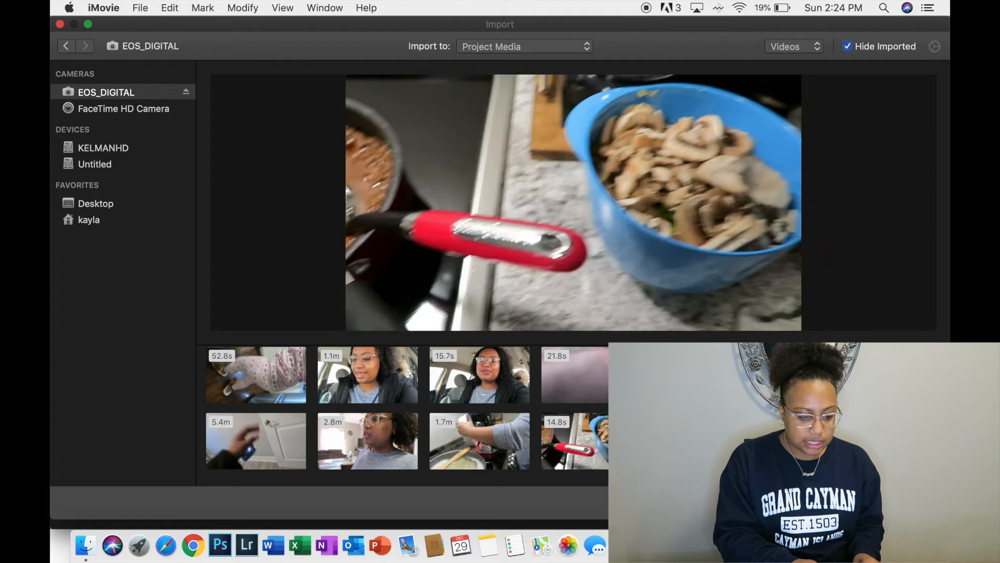
pyautogui.scroll(10, 573, 416)
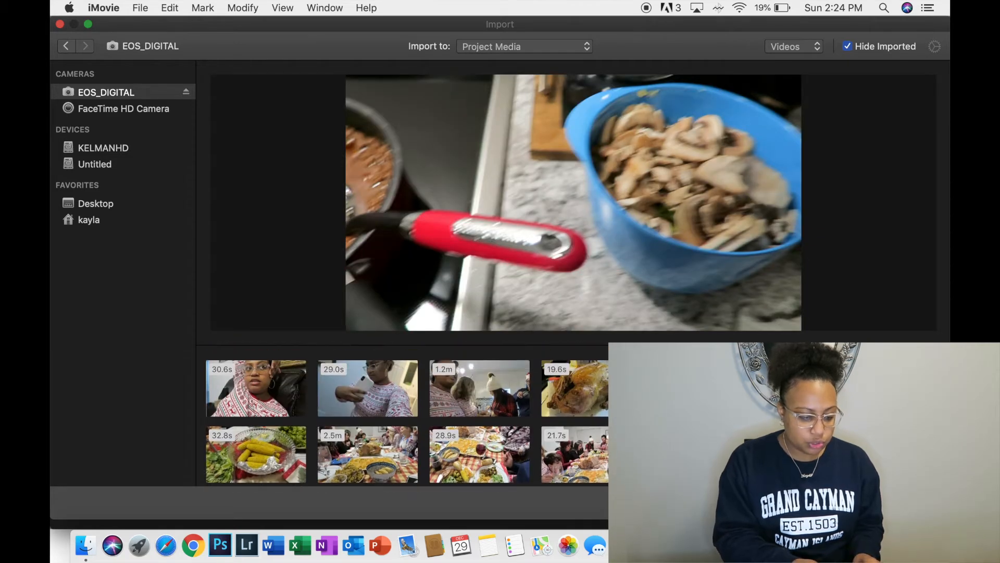
pyautogui.scroll(-5, 407, 414)
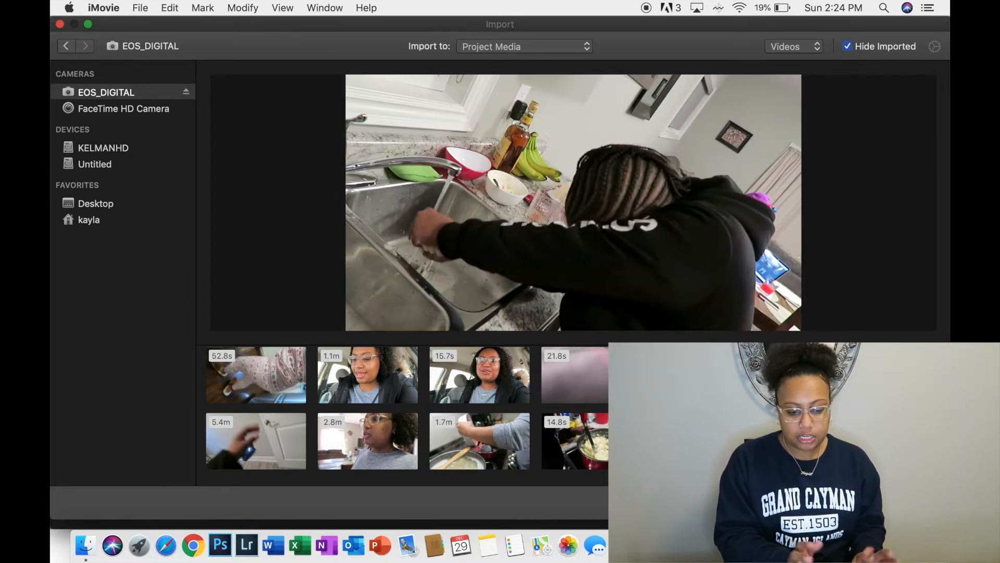
pyautogui.click(902, 503)
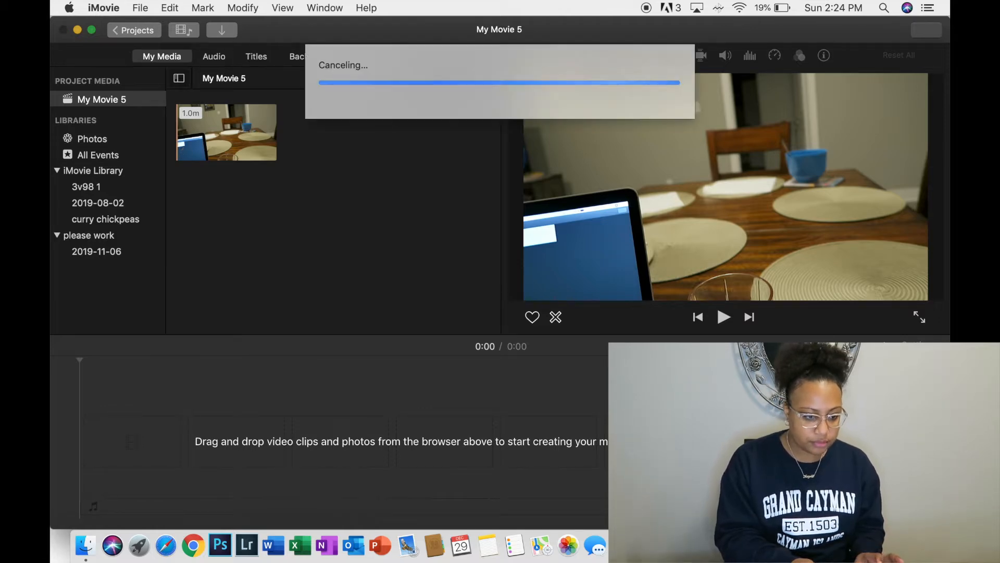
pyautogui.click(911, 38)
# - Play part of the imported clip in the media browser, pause it and clear the selection
pyautogui.click(196, 126)
pyautogui.press('space')
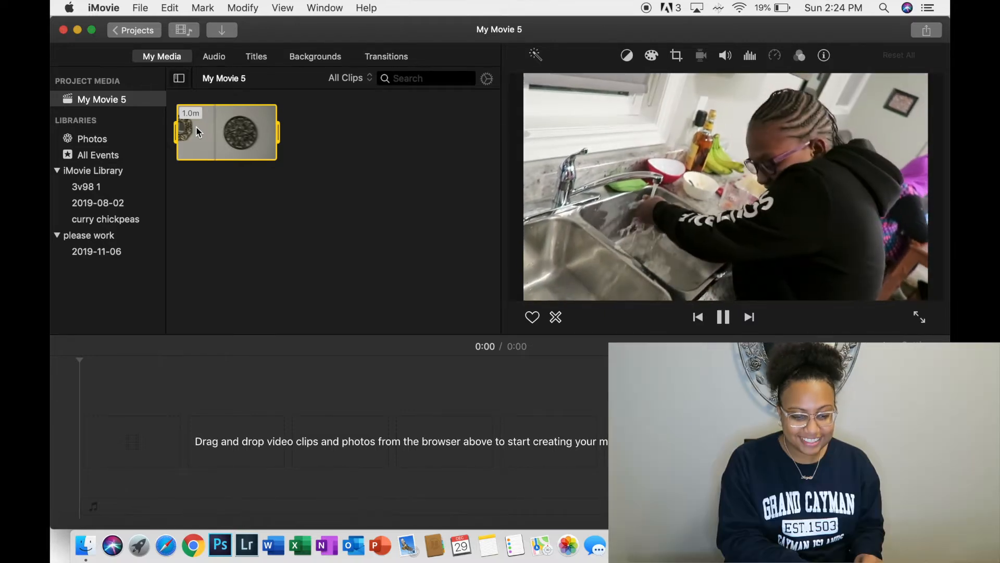
pyautogui.press('space')
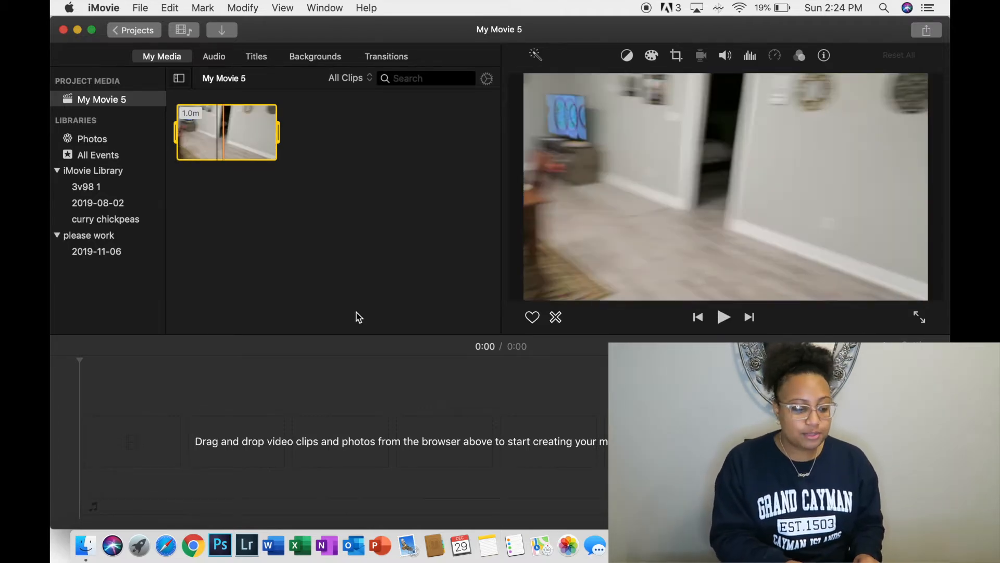
pyautogui.click(282, 238)
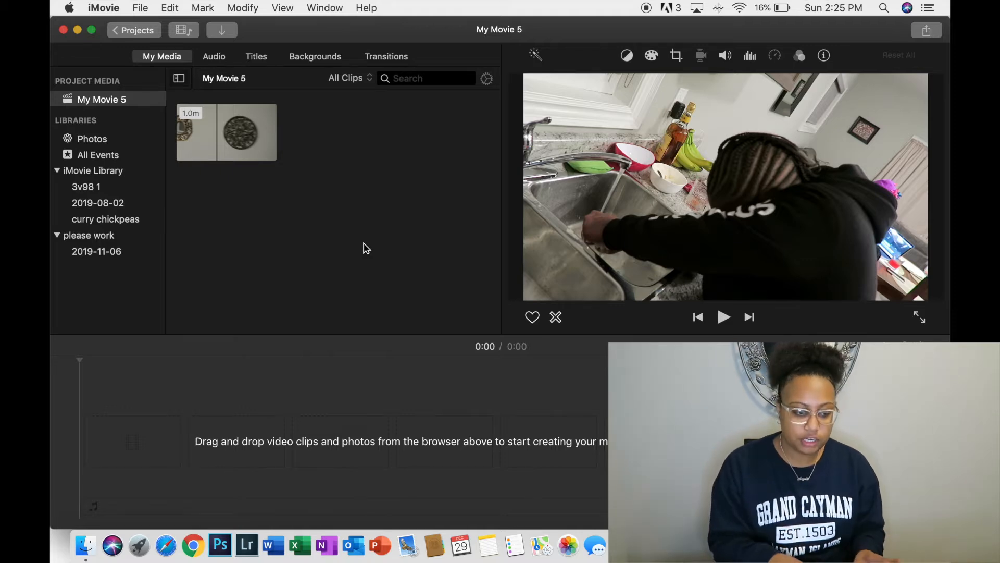
# - Look through the Animals sound effects and switch the list to the Booms category
pyautogui.click(218, 55)
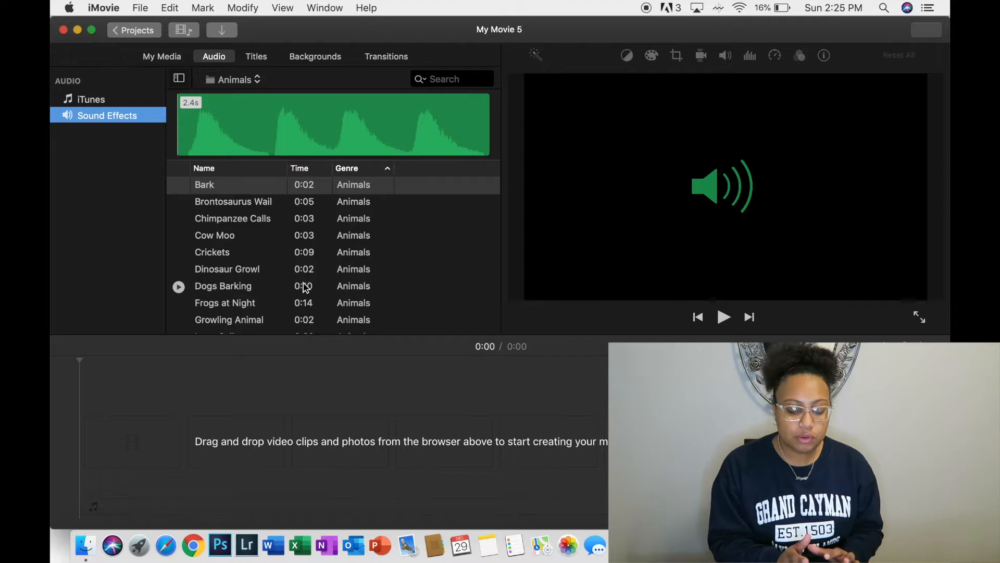
pyautogui.scroll(-3, 270, 266)
pyautogui.scroll(3, 263, 266)
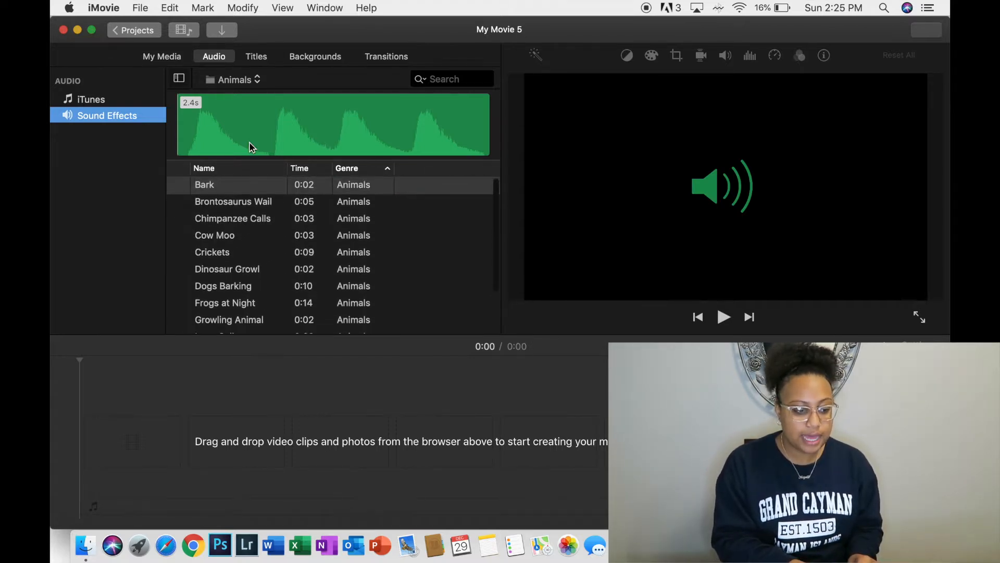
pyautogui.click(252, 80)
pyautogui.scroll(5, 255, 78)
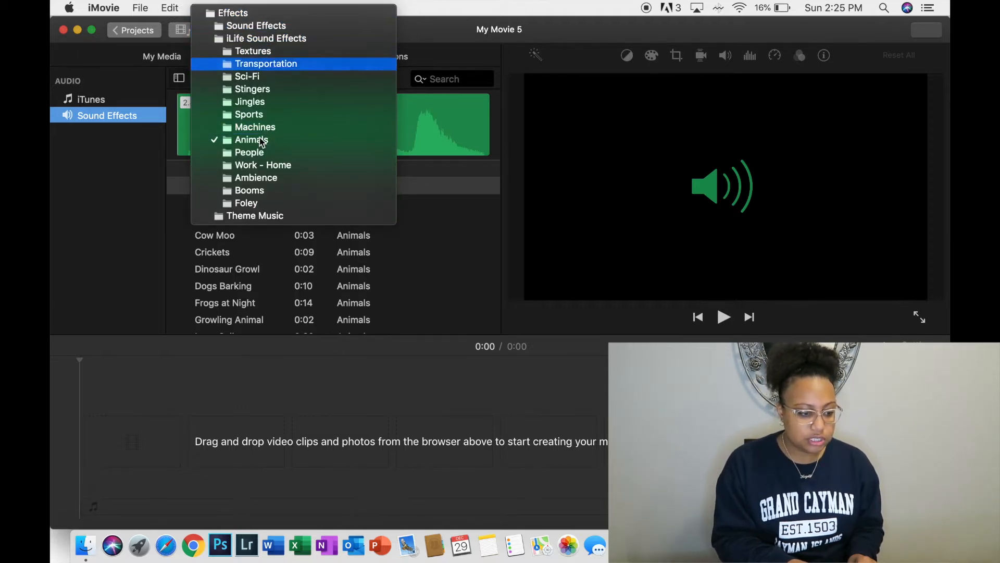
pyautogui.click(254, 191)
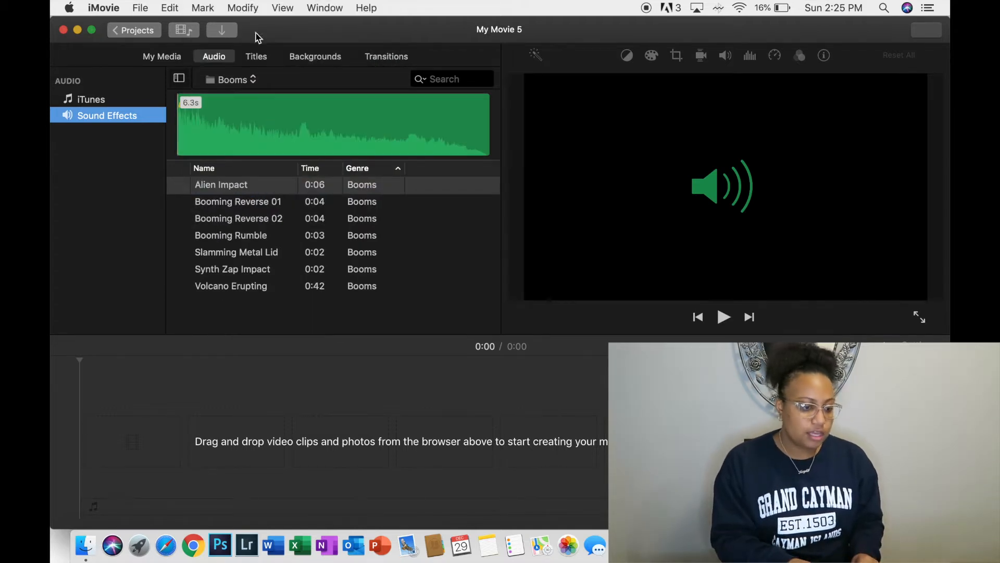
# - Browse the available title styles from the standard ones down to the drifting and credit styles
pyautogui.click(256, 57)
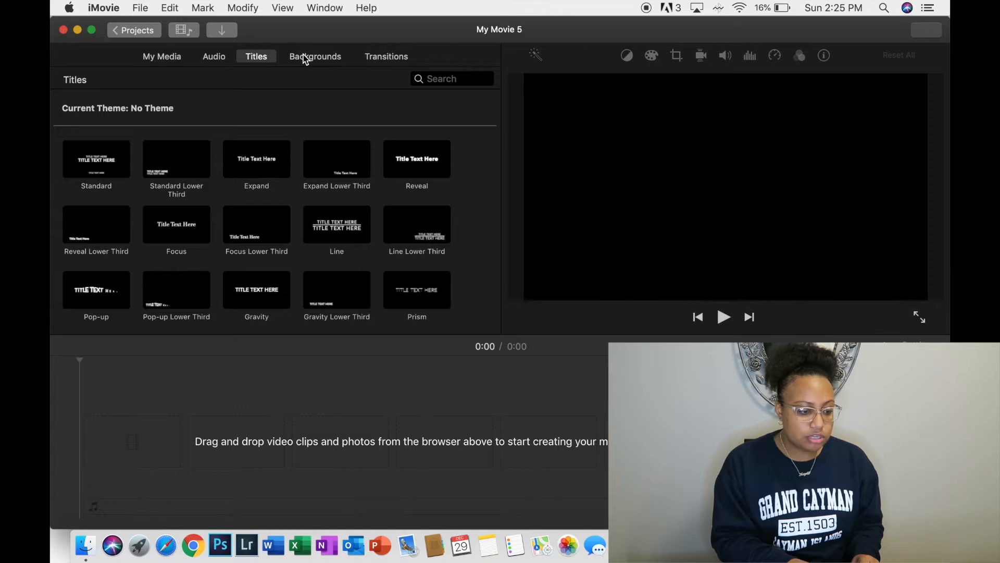
pyautogui.scroll(-10, 127, 274)
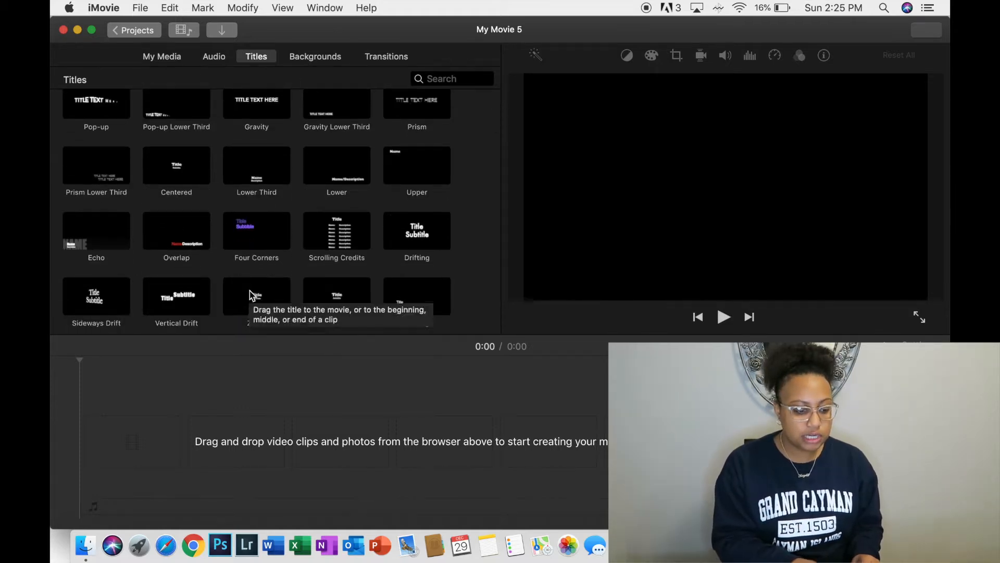
pyautogui.scroll(-2, 251, 295)
pyautogui.scroll(15, 226, 192)
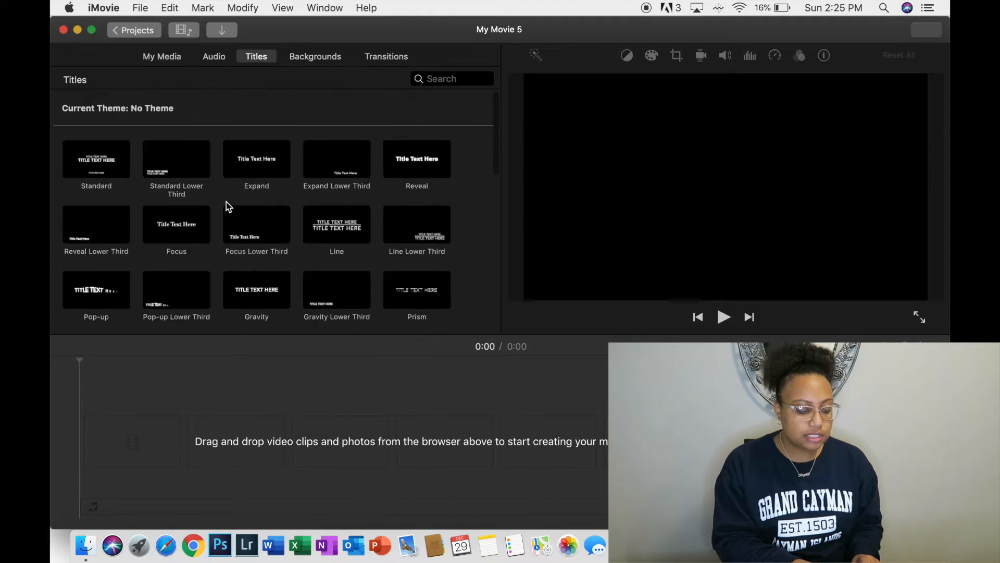
pyautogui.scroll(-6, 365, 257)
pyautogui.scroll(8, 364, 257)
pyautogui.scroll(-8, 367, 257)
pyautogui.scroll(10, 366, 256)
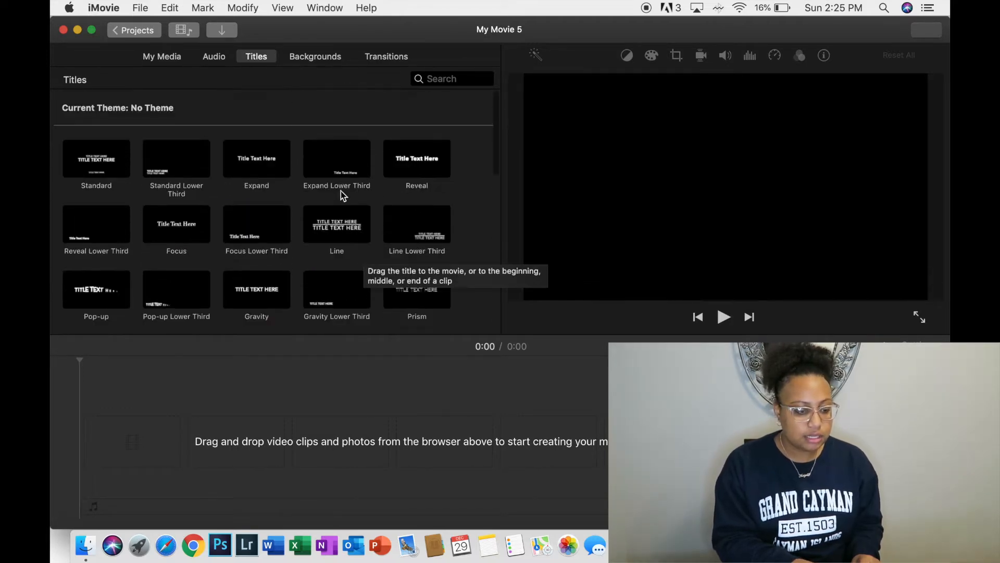
# - Browse the available maps and backgrounds, including the patterned and solid-colour ones
pyautogui.click(313, 58)
pyautogui.scroll(-3, 376, 228)
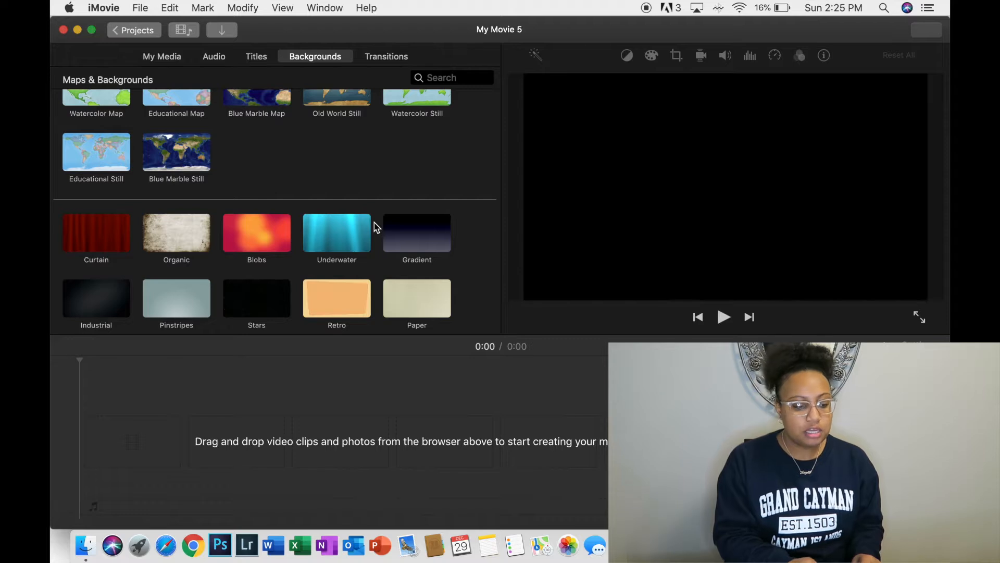
pyautogui.scroll(-5, 357, 265)
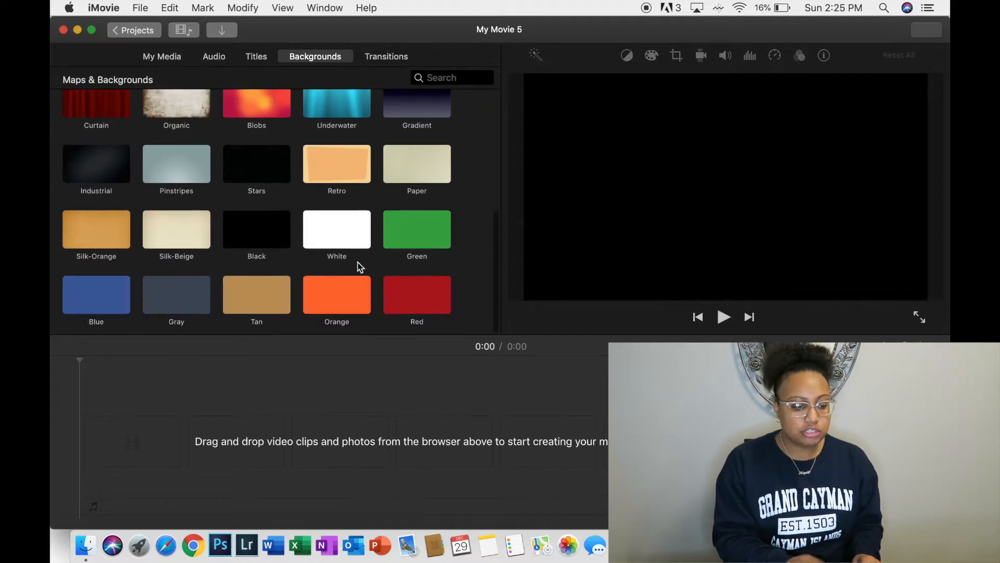
pyautogui.scroll(1, 358, 263)
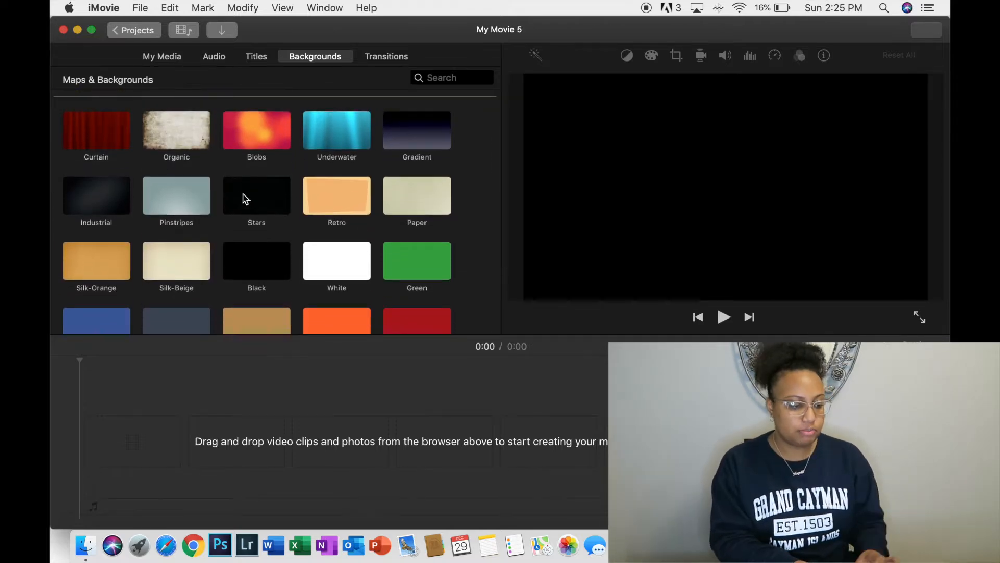
pyautogui.scroll(8, 320, 179)
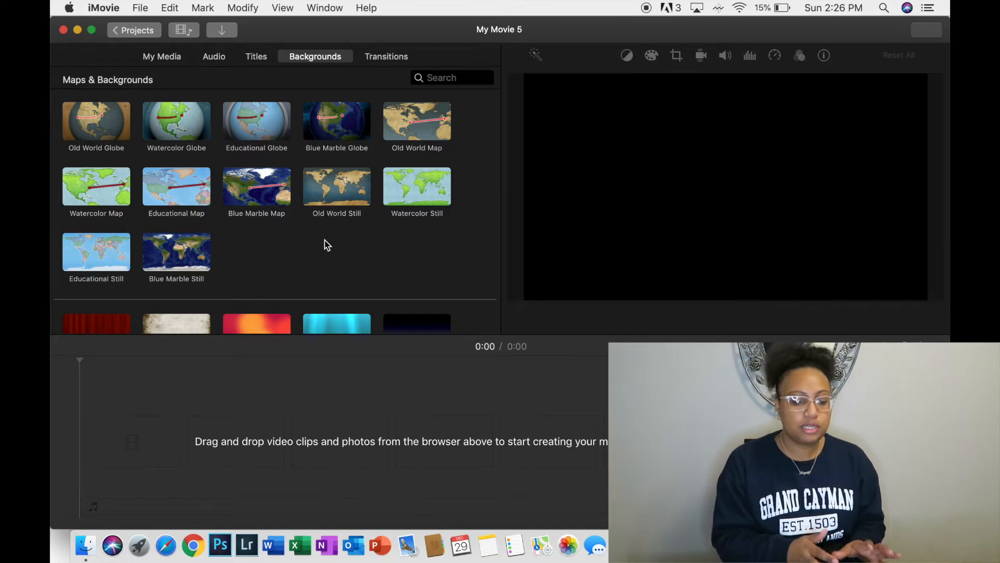
# - Look through the complete set of available transitions
pyautogui.click(390, 63)
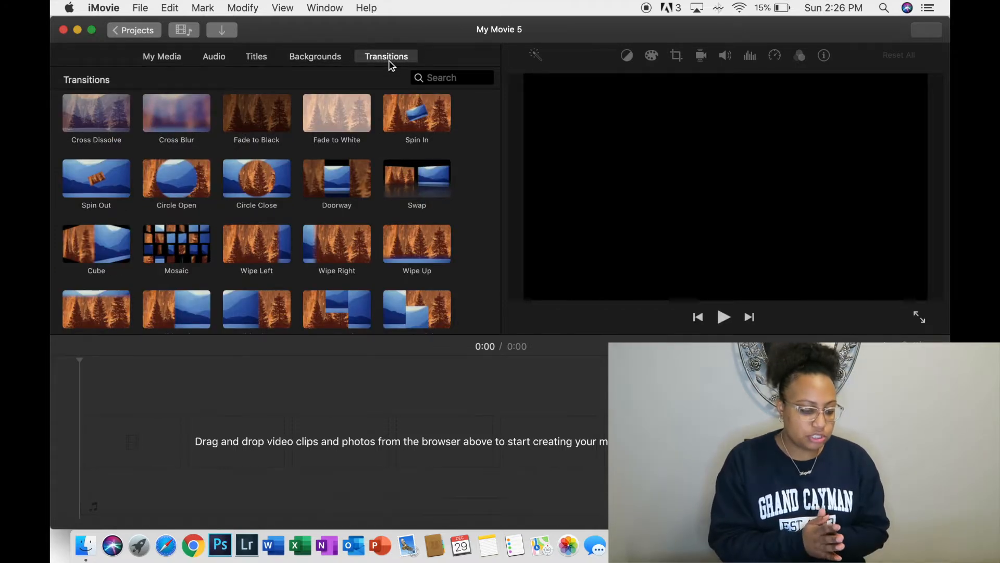
pyautogui.scroll(-5, 368, 245)
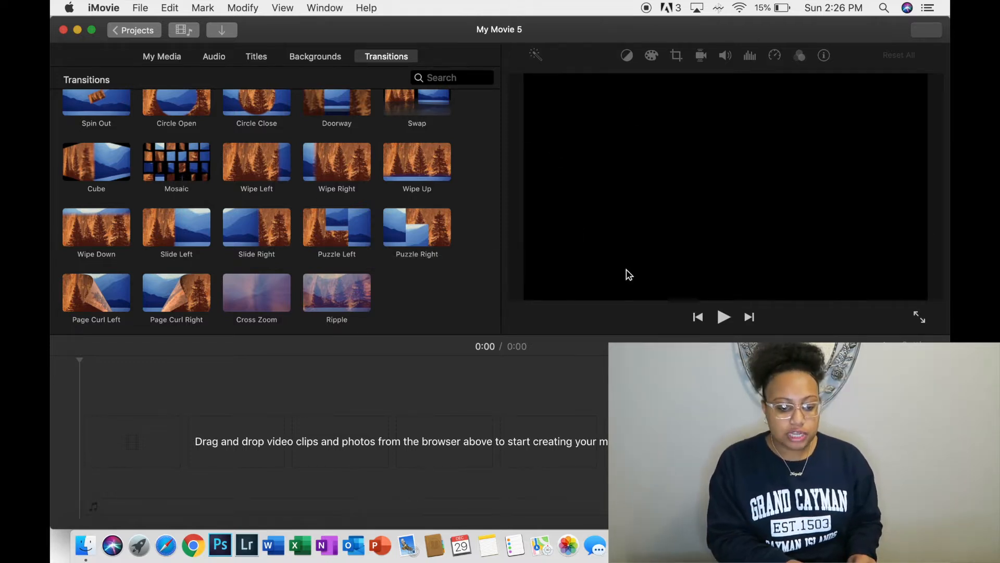
pyautogui.click(444, 416)
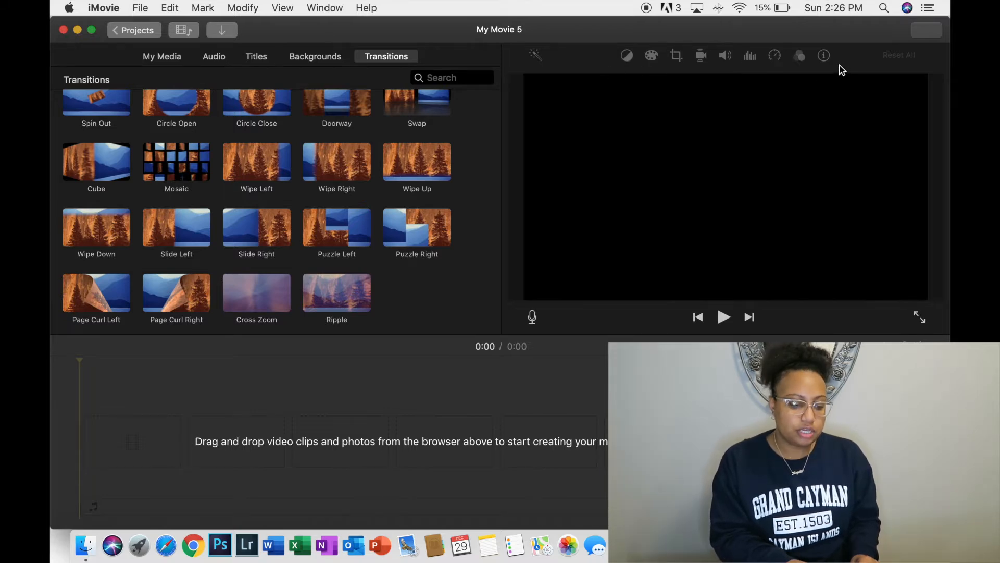
pyautogui.scroll(5, 355, 198)
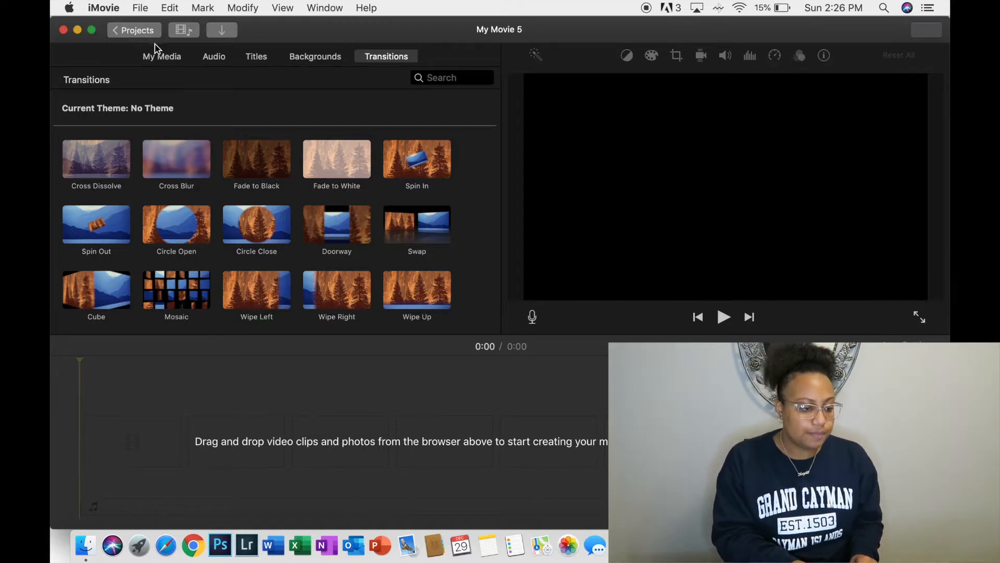
# - Add the imported clip from the project media to the empty timeline and place the playhead at its start
pyautogui.click(161, 57)
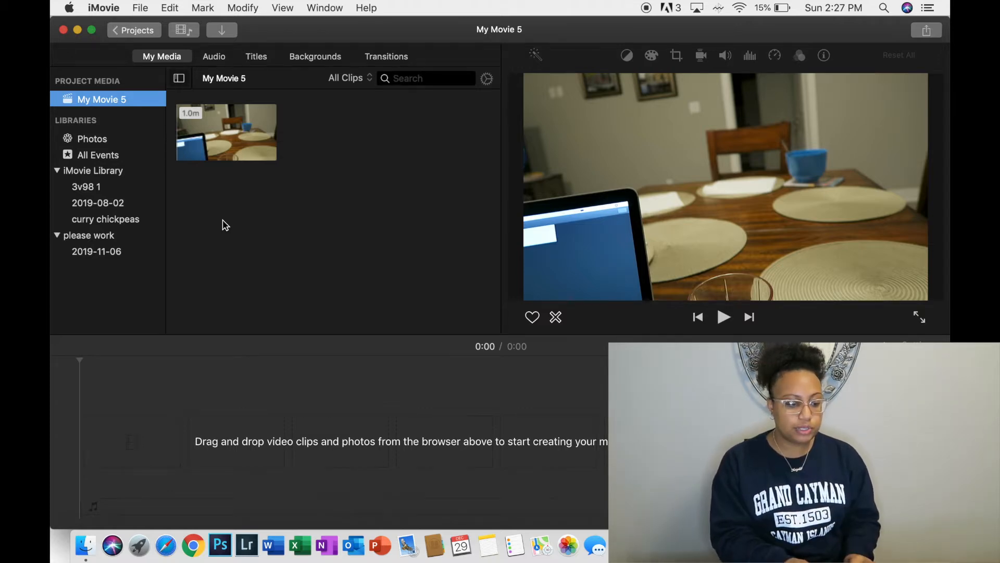
pyautogui.click(279, 214)
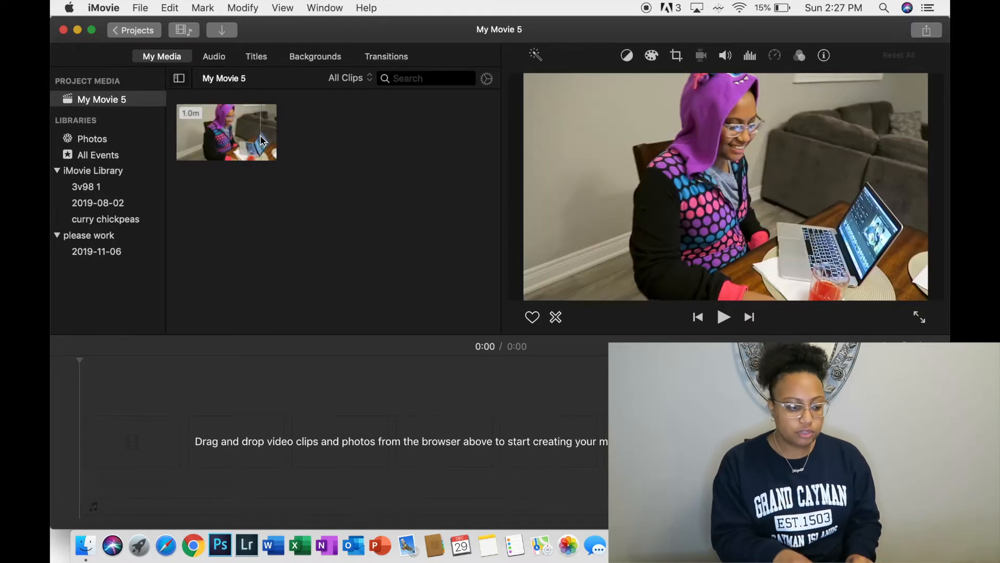
pyautogui.moveTo(261, 136); pyautogui.dragTo(132, 429)
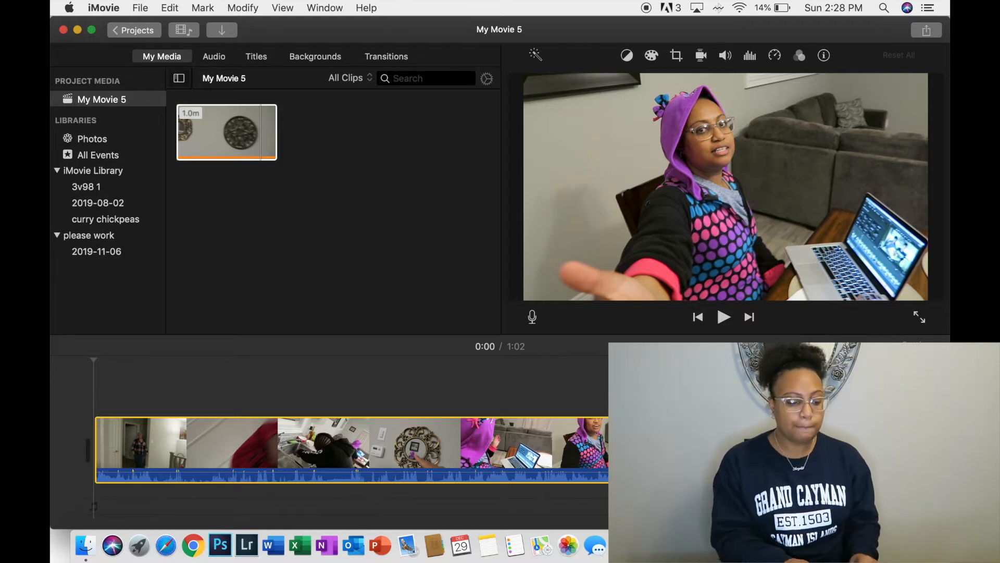
pyautogui.click(82, 387)
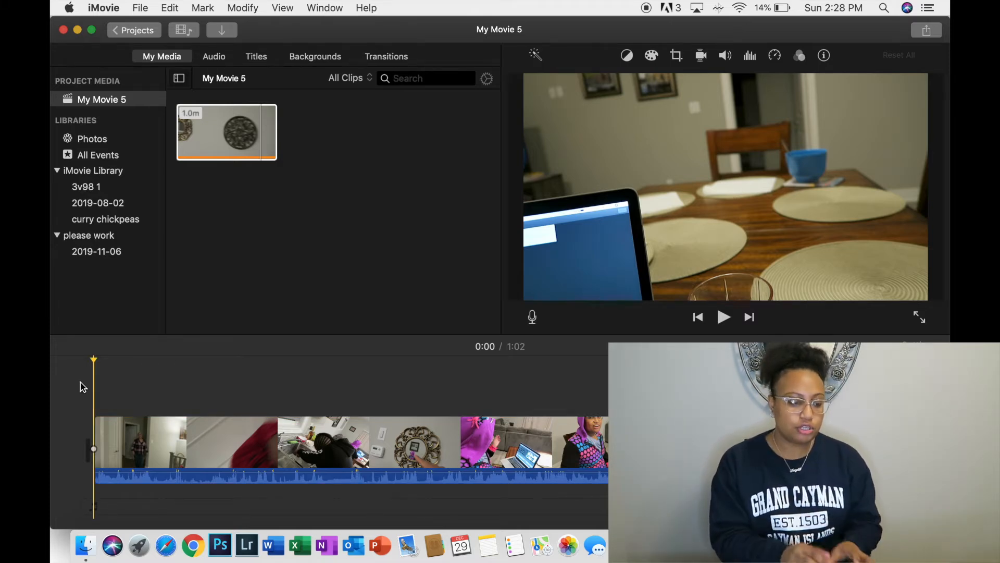
# - Browse the sound effects and show the Animals category
pyautogui.click(221, 63)
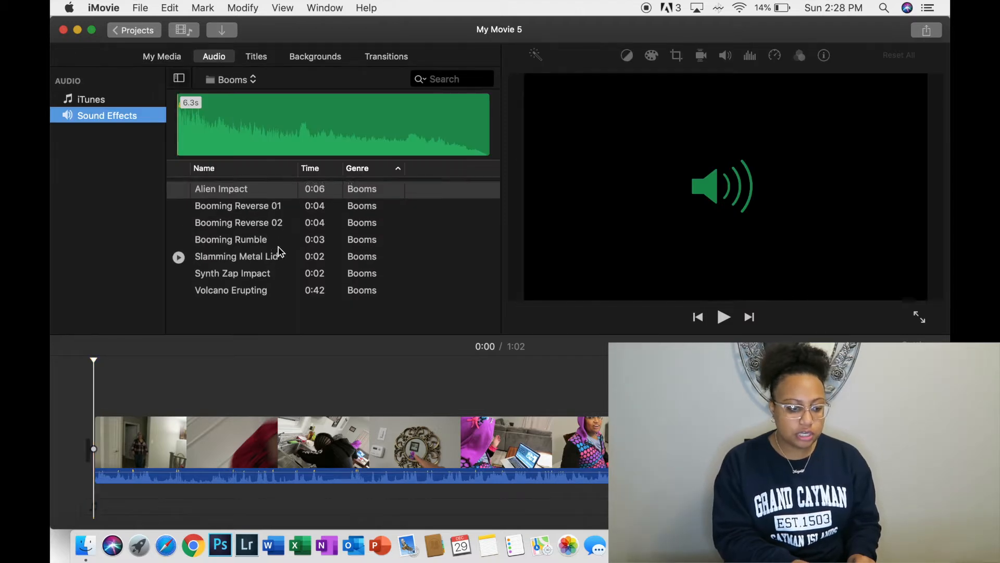
pyautogui.click(243, 82)
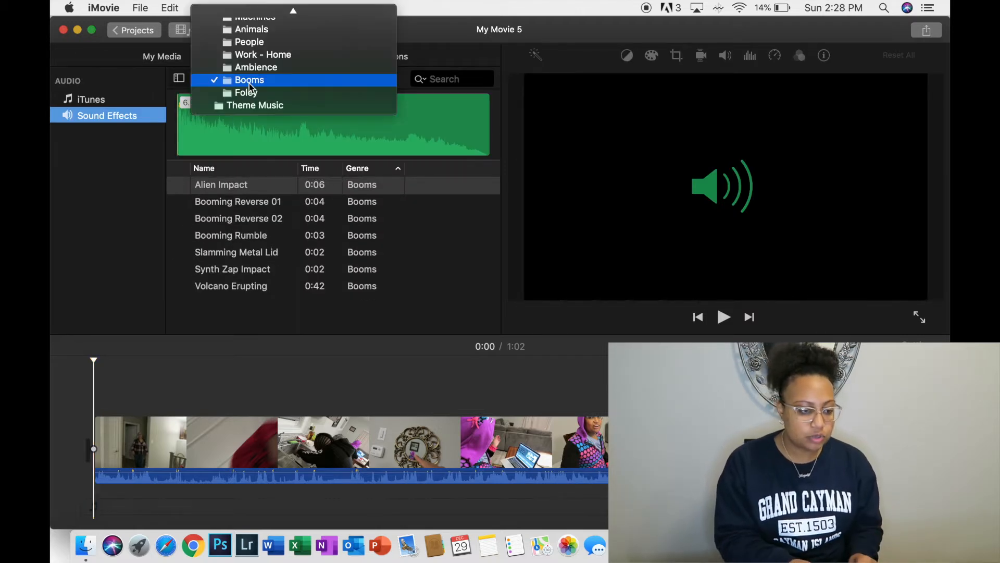
pyautogui.scroll(3, 250, 86)
pyautogui.click(277, 58)
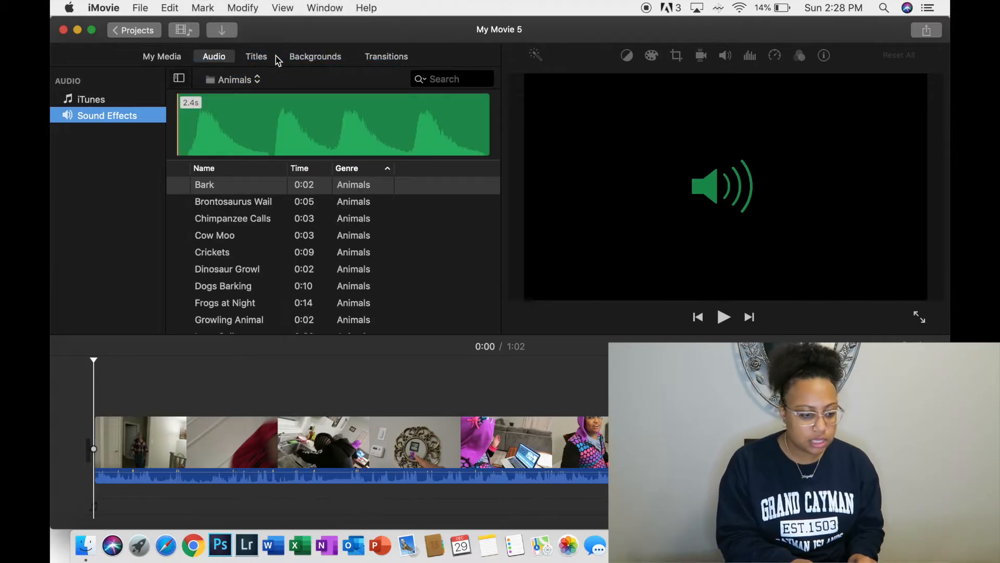
pyautogui.scroll(-1, 280, 306)
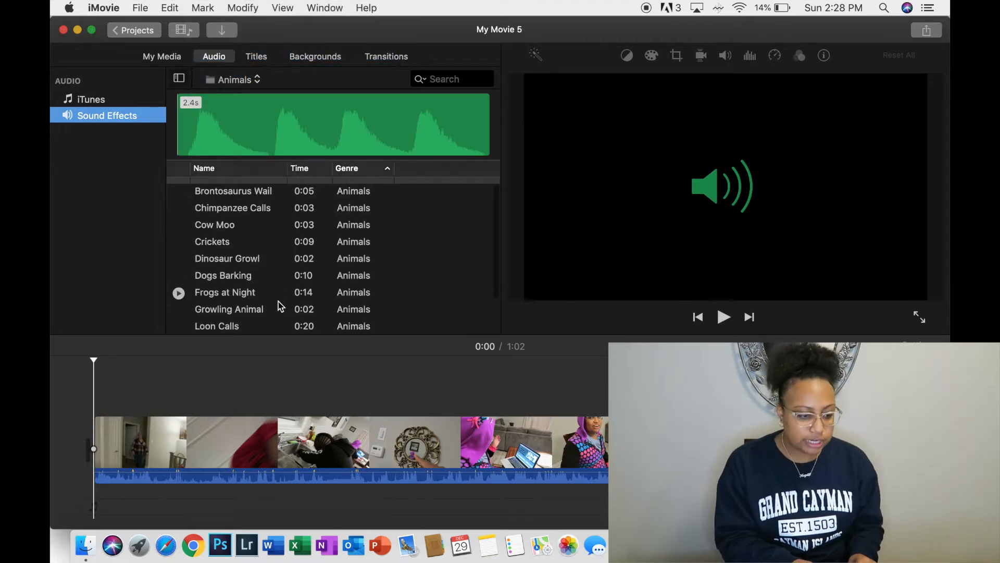
# - Preview the Crickets sound effect and stop its playback after a few seconds
pyautogui.click(245, 242)
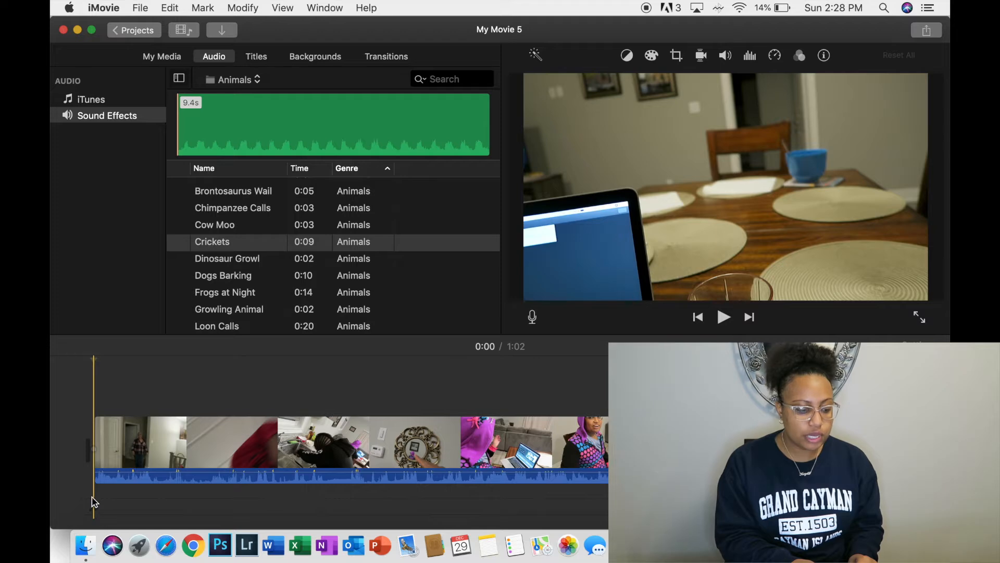
pyautogui.moveTo(259, 243)
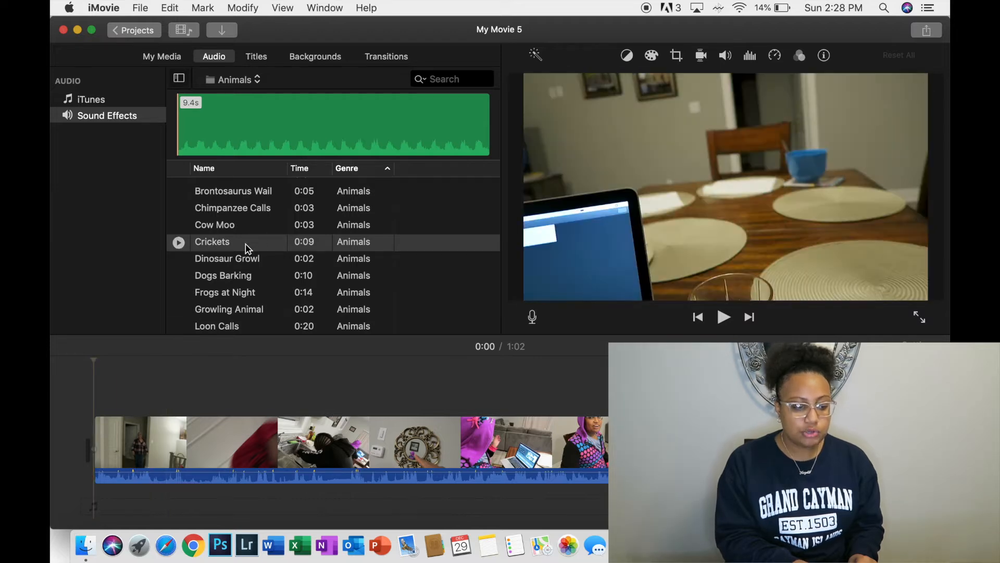
pyautogui.click(179, 242)
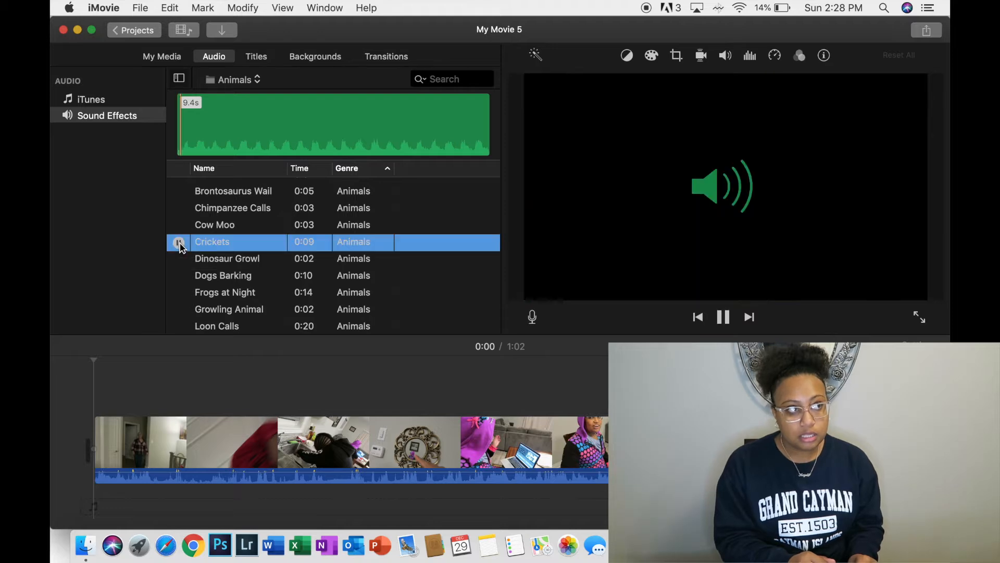
pyautogui.click(178, 242)
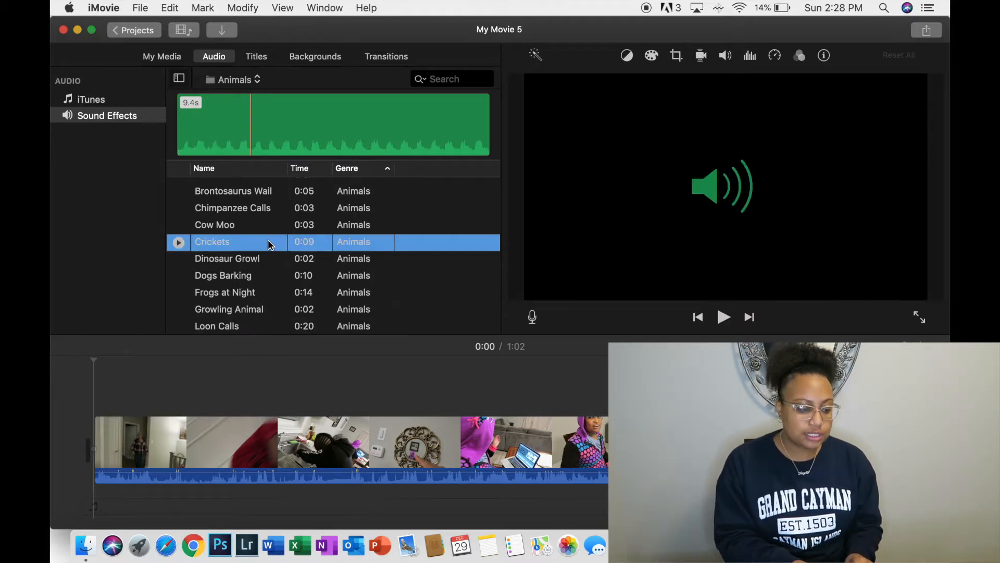
# - Add the Crickets sound effect beneath the video clip, aligned with the start of the timeline
pyautogui.moveTo(268, 240); pyautogui.dragTo(94, 505)
pyautogui.click(228, 193)
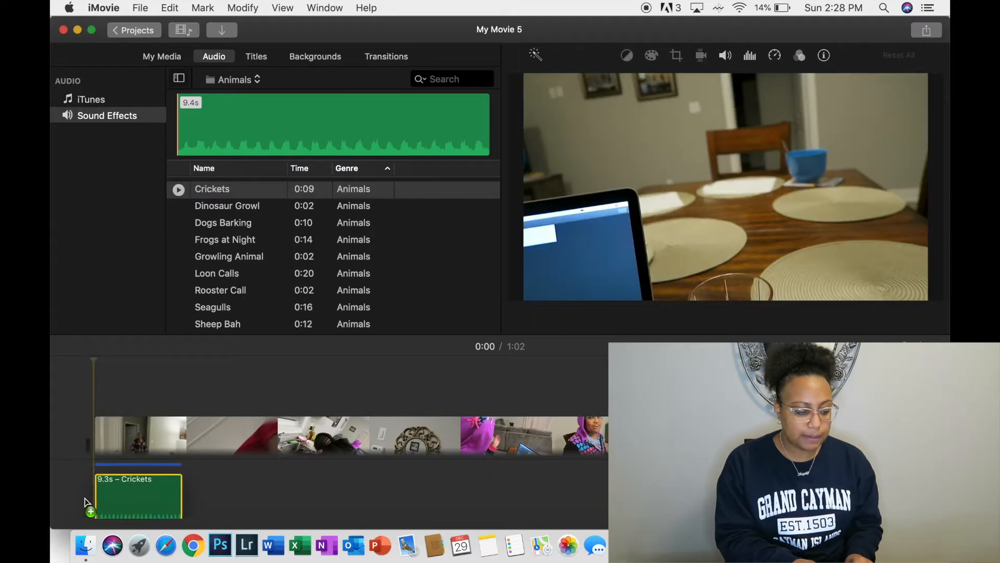
pyautogui.moveTo(133, 485); pyautogui.dragTo(104, 501)
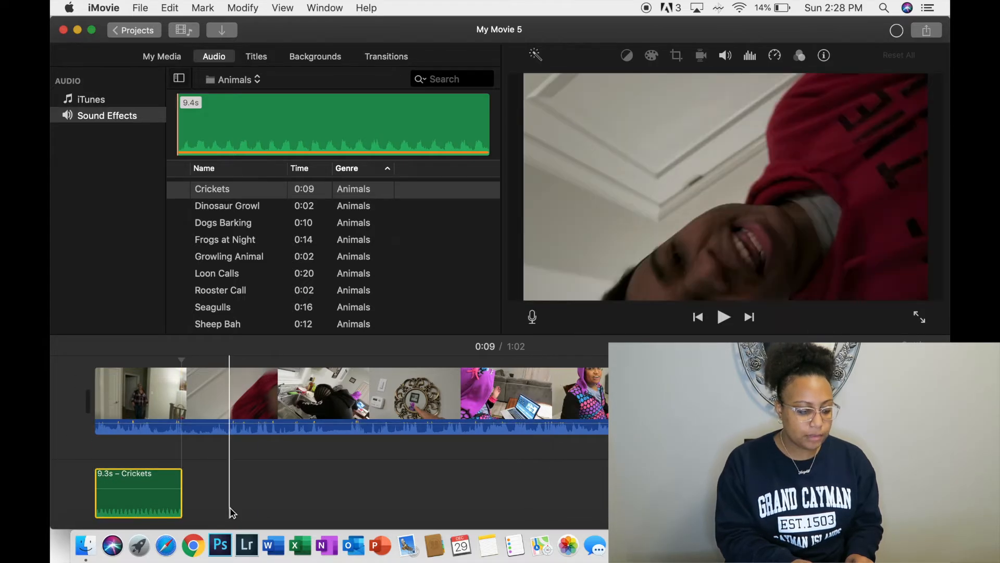
# - Play the opening of the movie from the start to hear the Crickets effect with the video, and stop playback
pyautogui.click(81, 489)
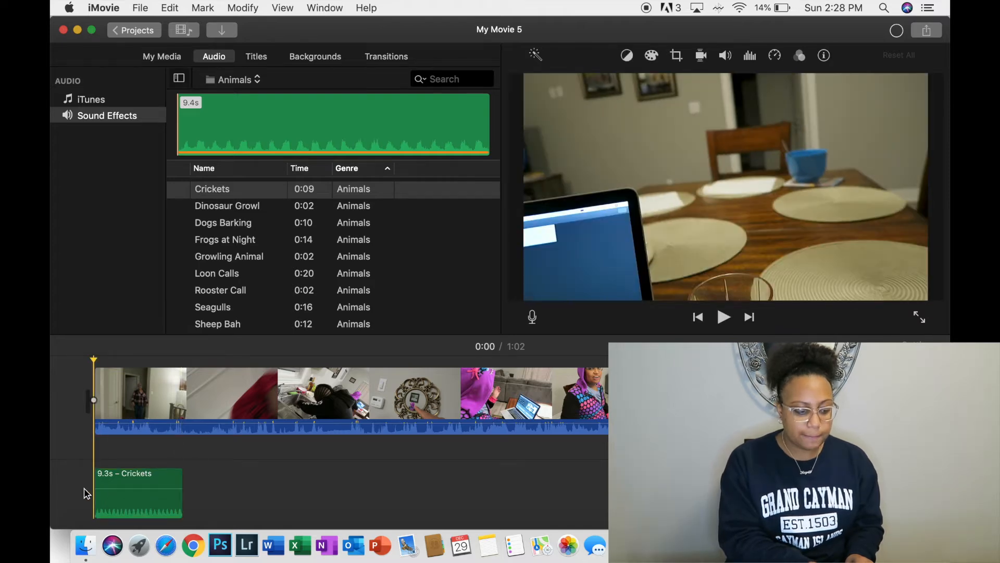
pyautogui.press('space')
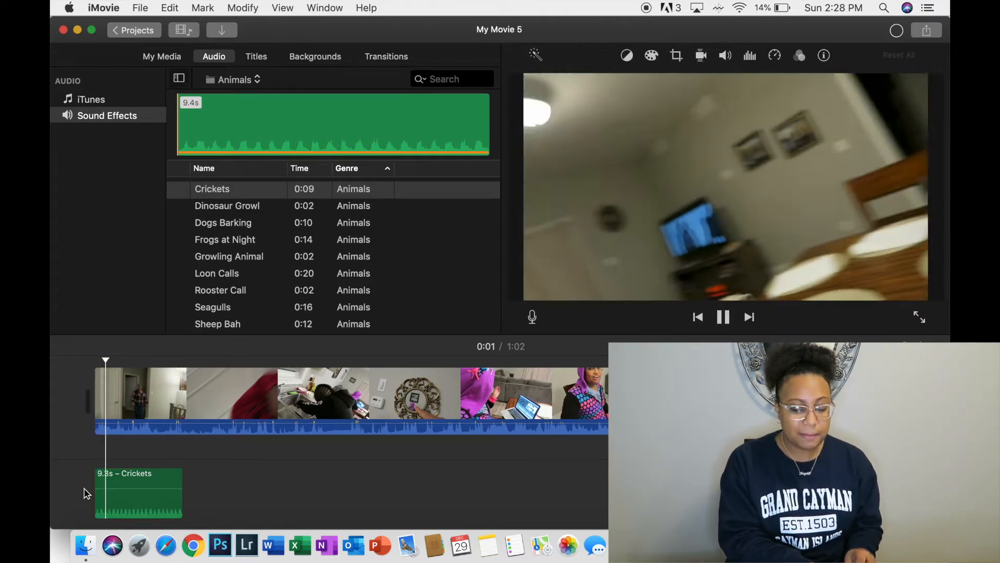
pyautogui.press('space')
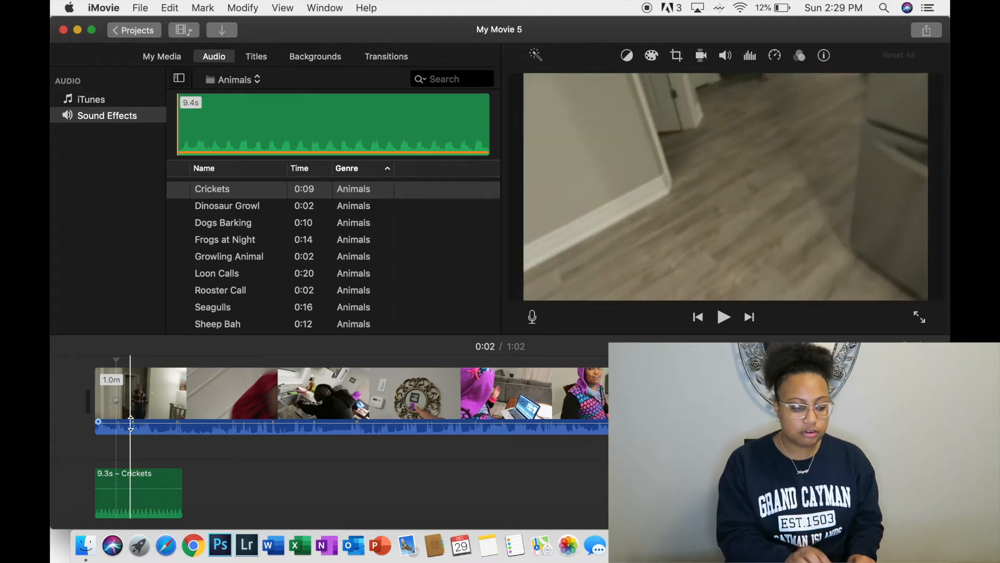
# - Lower the volume of the video clip's own audio and of the Crickets effect on the timeline
pyautogui.moveTo(130, 424)
pyautogui.mouseDown()
pyautogui.moveTo(129, 436)
pyautogui.moveTo(133, 421)
pyautogui.mouseUp()
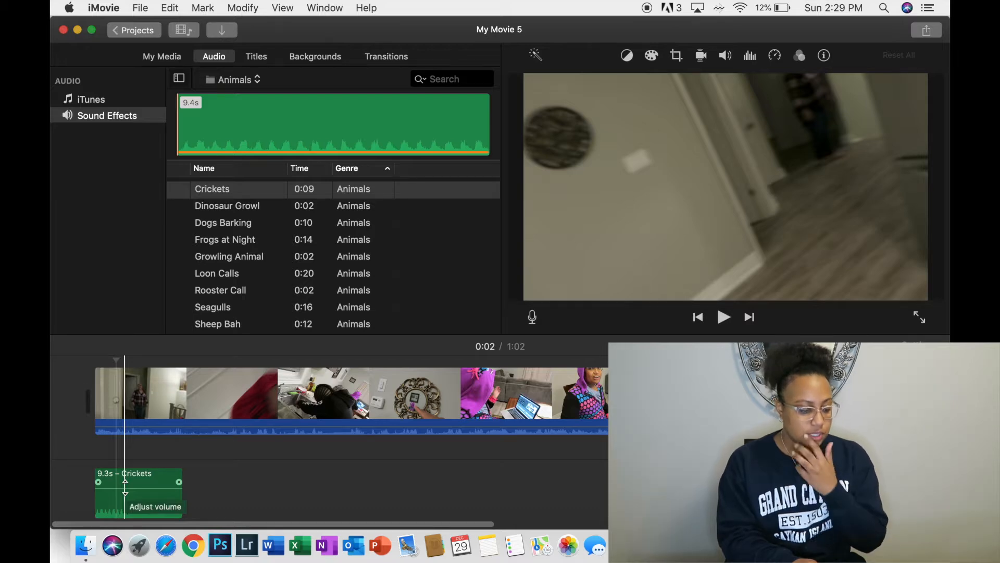
pyautogui.moveTo(126, 488); pyautogui.dragTo(126, 499)
pyautogui.moveTo(128, 469); pyautogui.dragTo(130, 495)
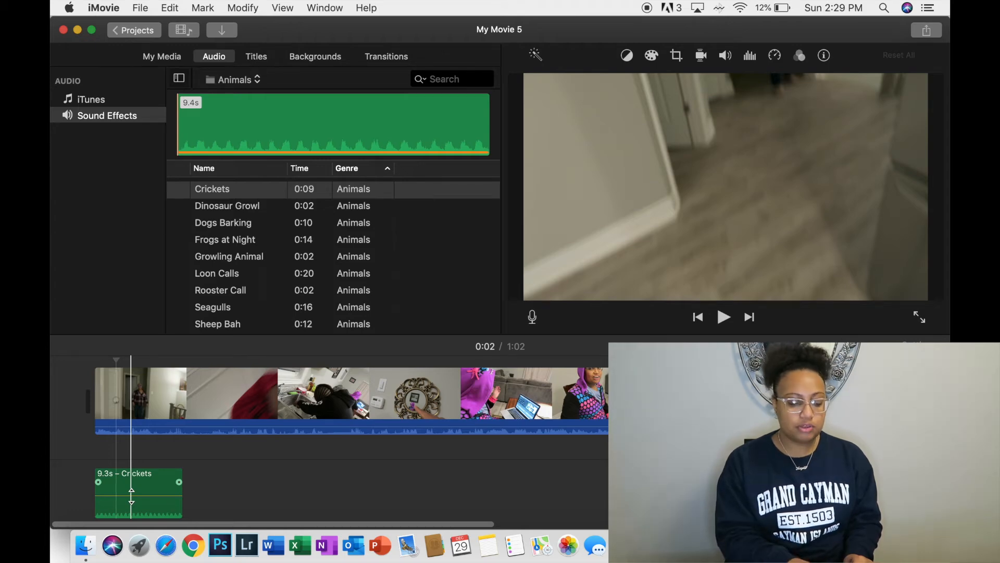
pyautogui.moveTo(131, 495)
pyautogui.mouseDown()
pyautogui.moveTo(134, 469)
pyautogui.moveTo(133, 513)
pyautogui.moveTo(134, 497)
pyautogui.mouseUp()
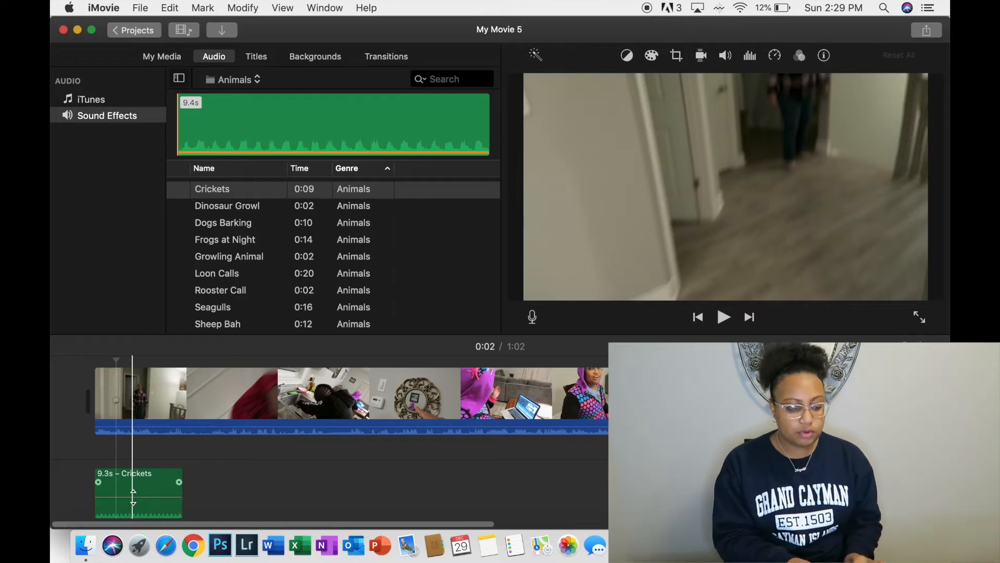
# - Delete the Crickets sound effect from the timeline and return the playhead to the start
pyautogui.click(164, 478)
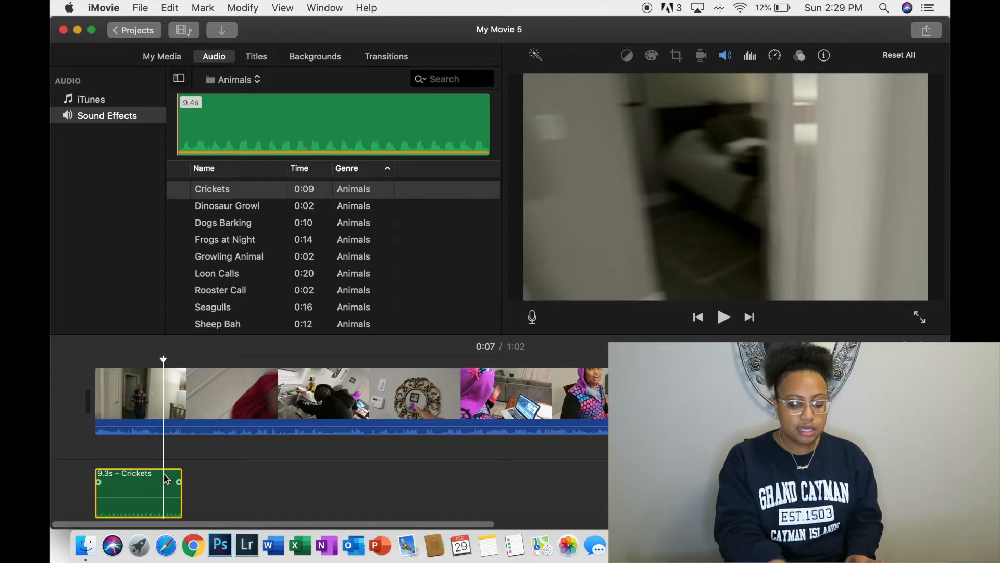
pyautogui.press('Delete')
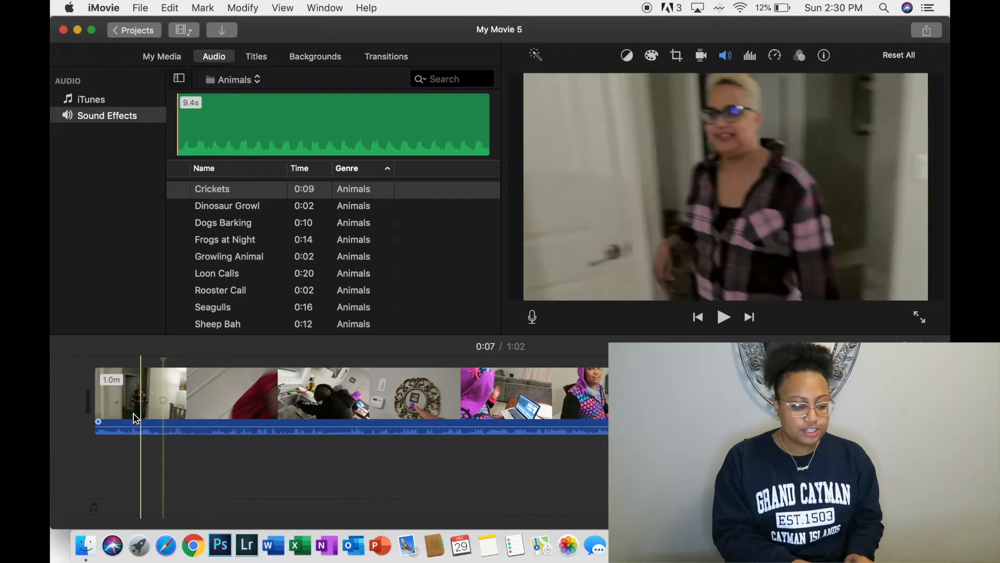
pyautogui.click(91, 388)
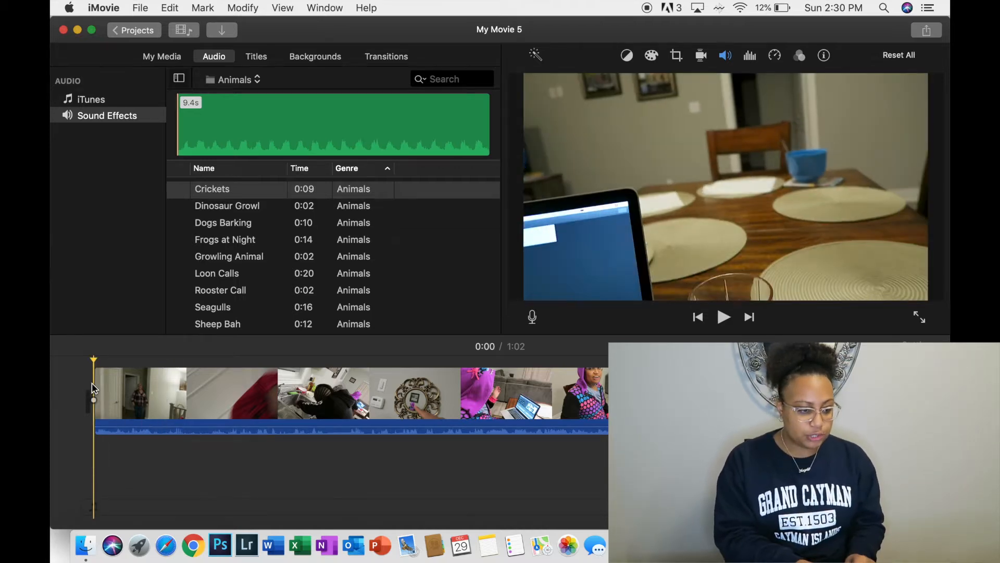
# - Browse the title styles and place the Reveal title above the beginning of the video clip
pyautogui.click(258, 57)
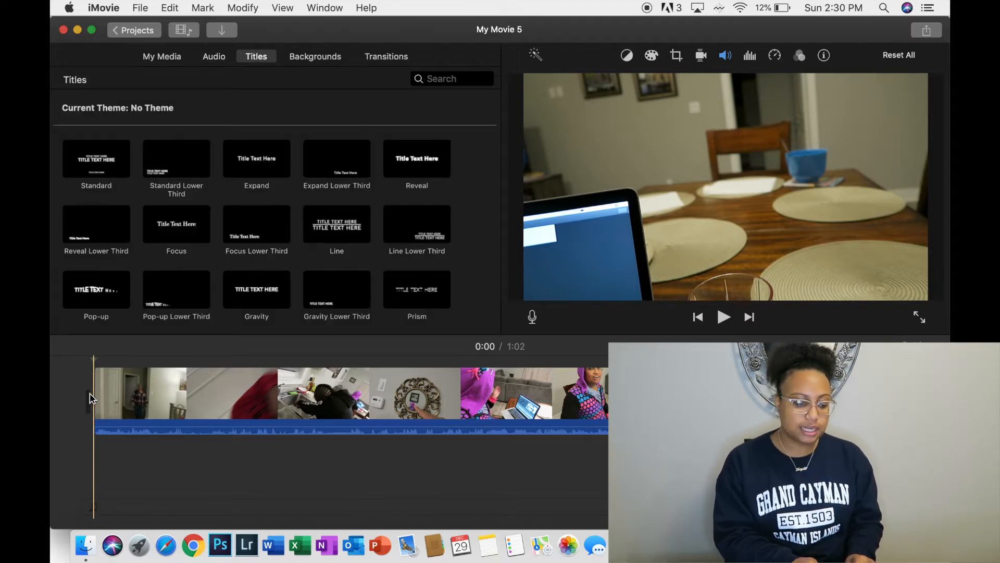
pyautogui.scroll(2, 157, 404)
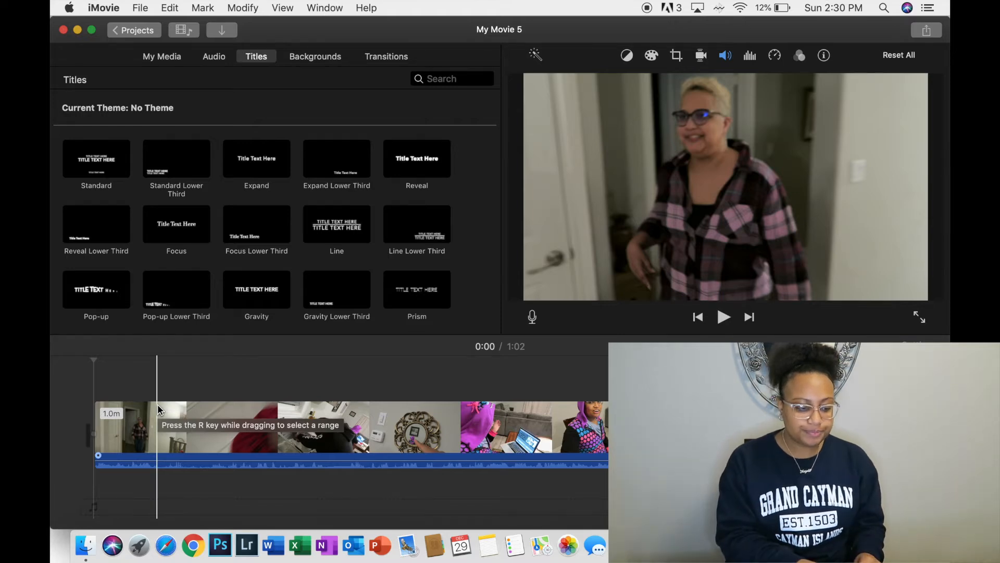
pyautogui.click(89, 388)
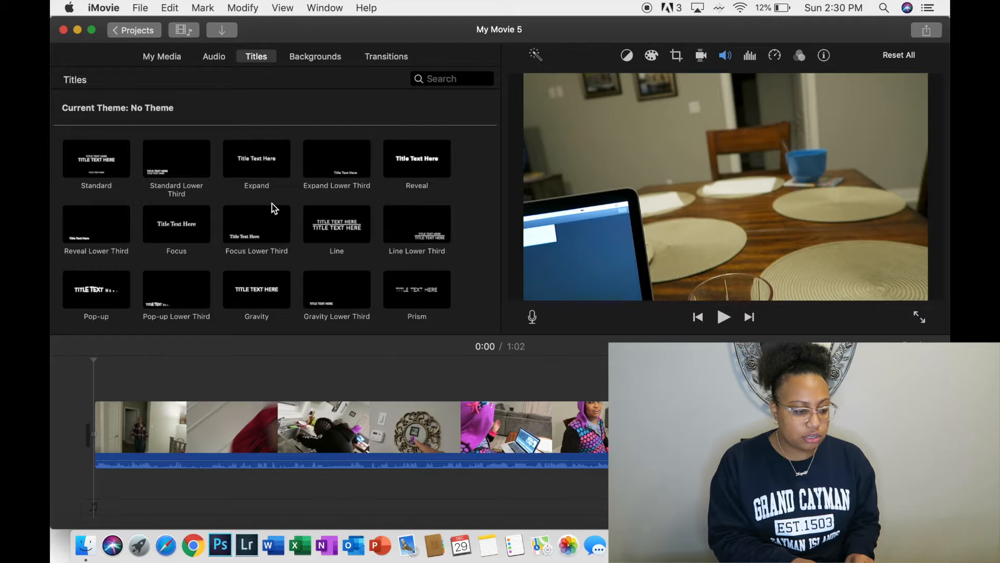
pyautogui.scroll(-8, 195, 255)
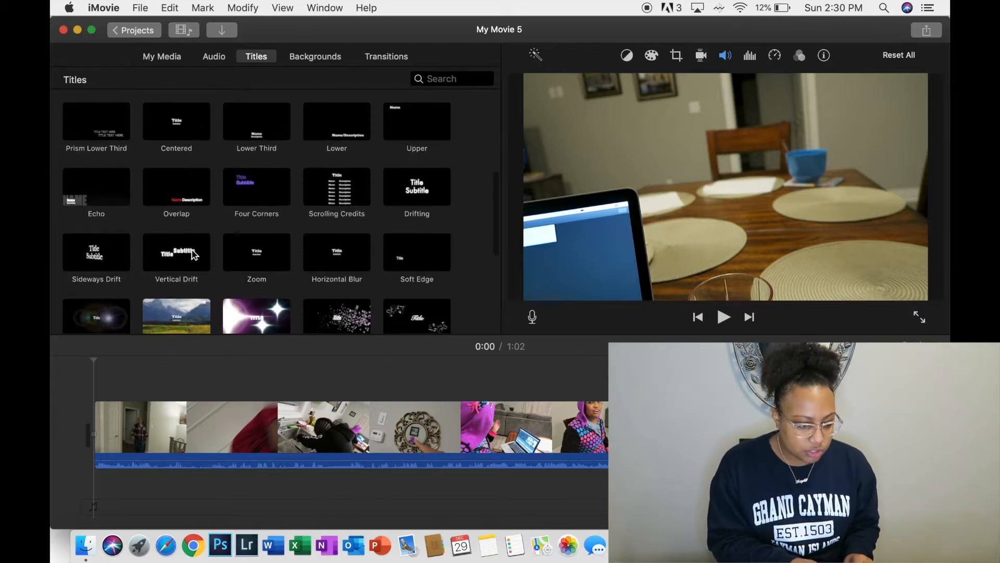
pyautogui.scroll(8, 301, 234)
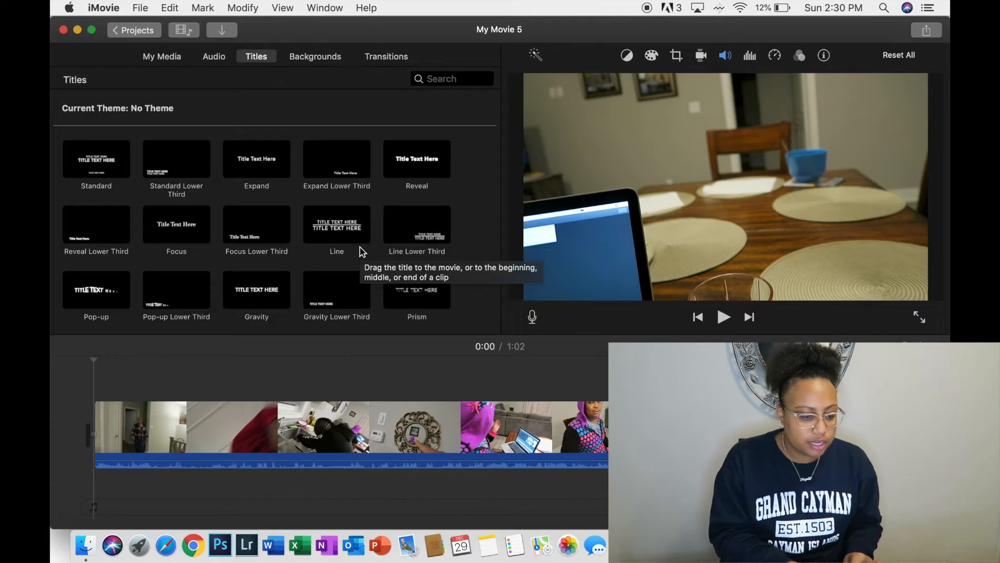
pyautogui.click(413, 163)
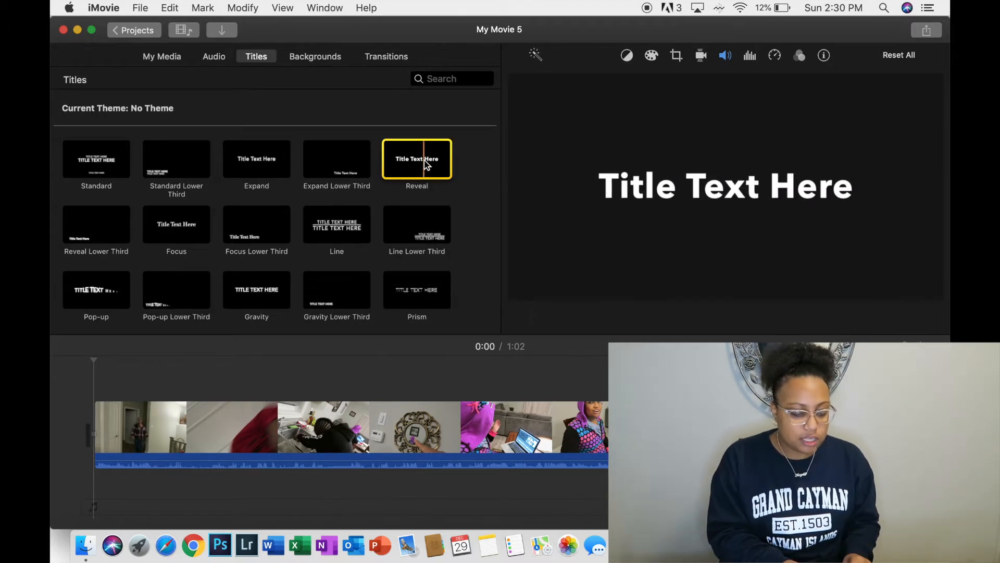
pyautogui.moveTo(426, 165); pyautogui.dragTo(99, 377)
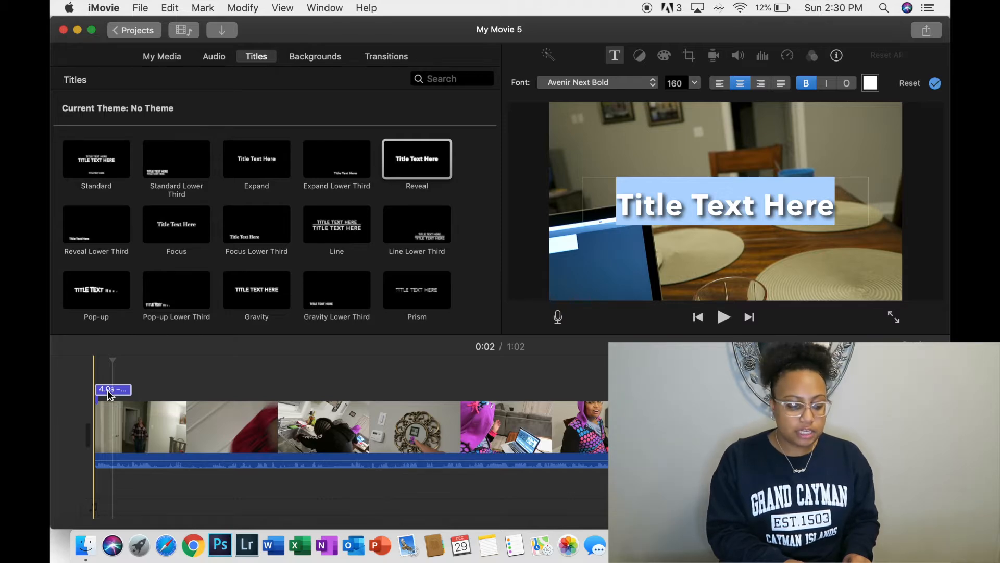
# - Move the Reveal title further along the video clip and bring it back to the beginning
pyautogui.click(109, 393)
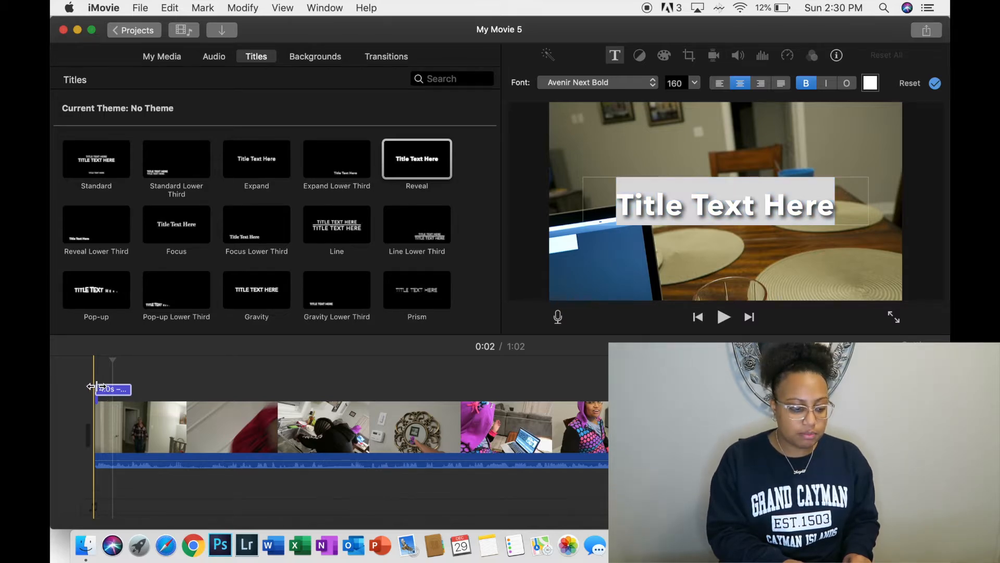
pyautogui.moveTo(106, 394); pyautogui.dragTo(186, 390)
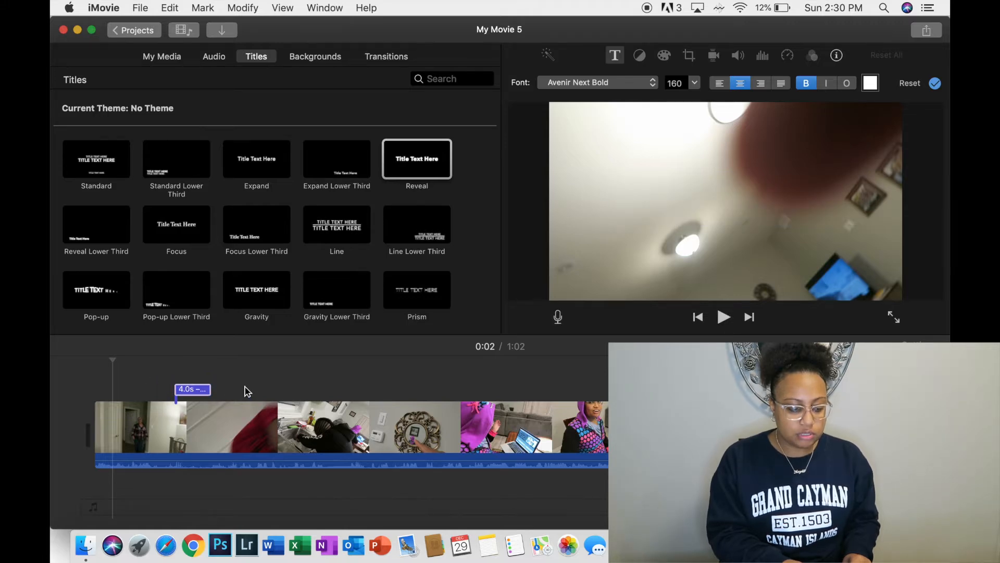
pyautogui.moveTo(201, 389); pyautogui.dragTo(246, 389)
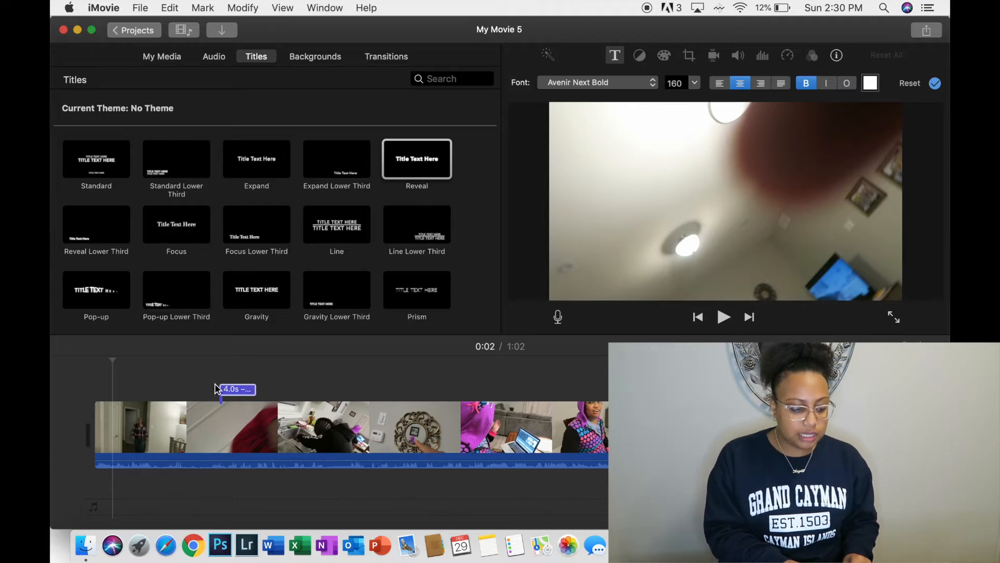
pyautogui.moveTo(229, 394); pyautogui.dragTo(107, 390)
# - Replace the Reveal title's placeholder text with "TEST 123" and return the playhead to the start of the timeline
pyautogui.click(116, 391)
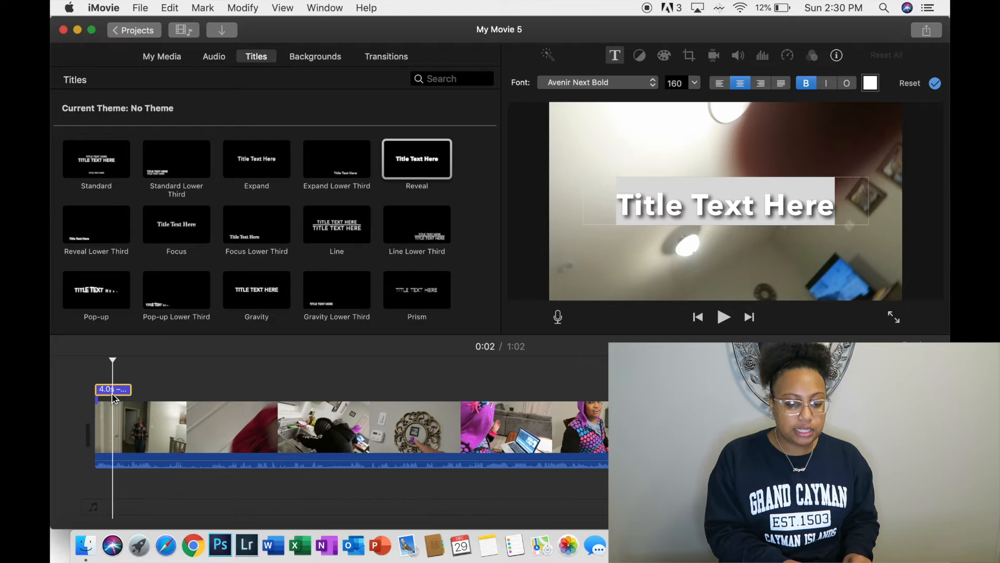
pyautogui.doubleClick(774, 205)
pyautogui.tripleClick(775, 204)
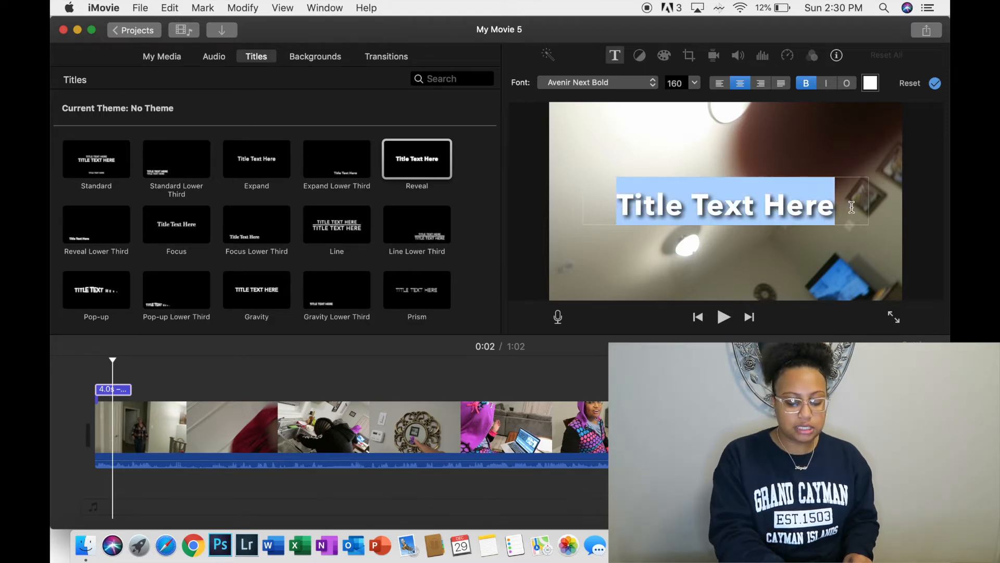
pyautogui.press('BackSpace')
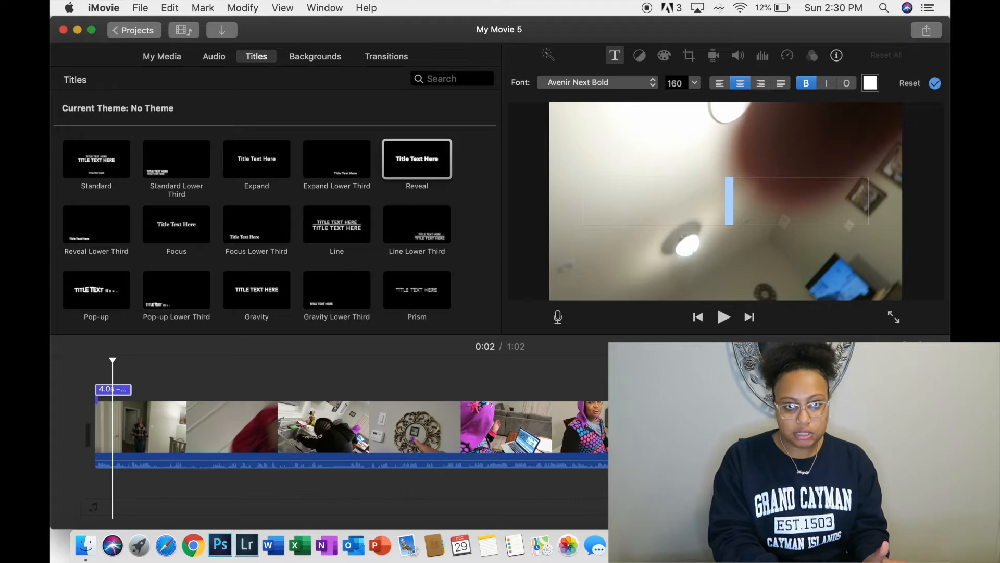
pyautogui.write('H')
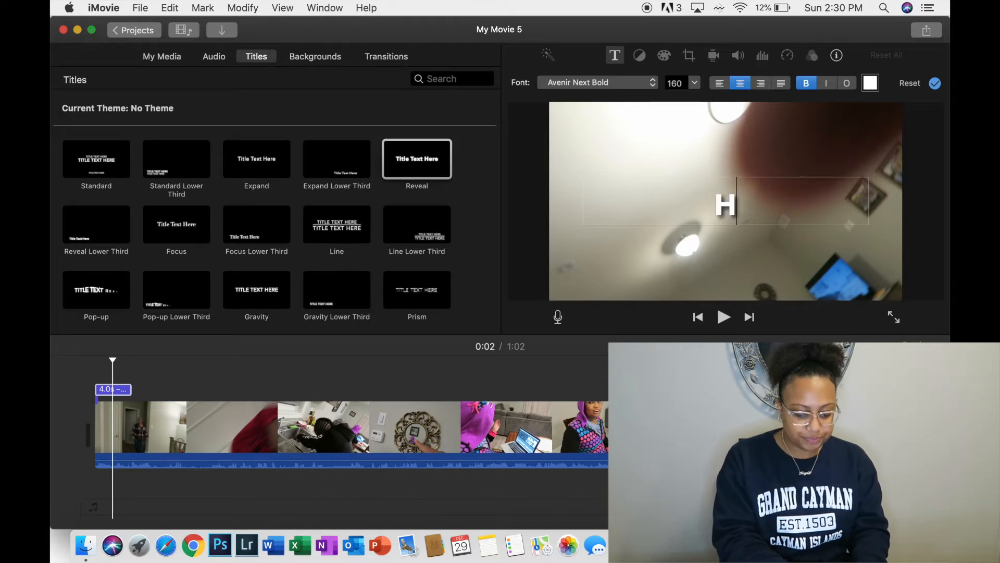
pyautogui.press('BackSpace')
pyautogui.write('TEST 123')
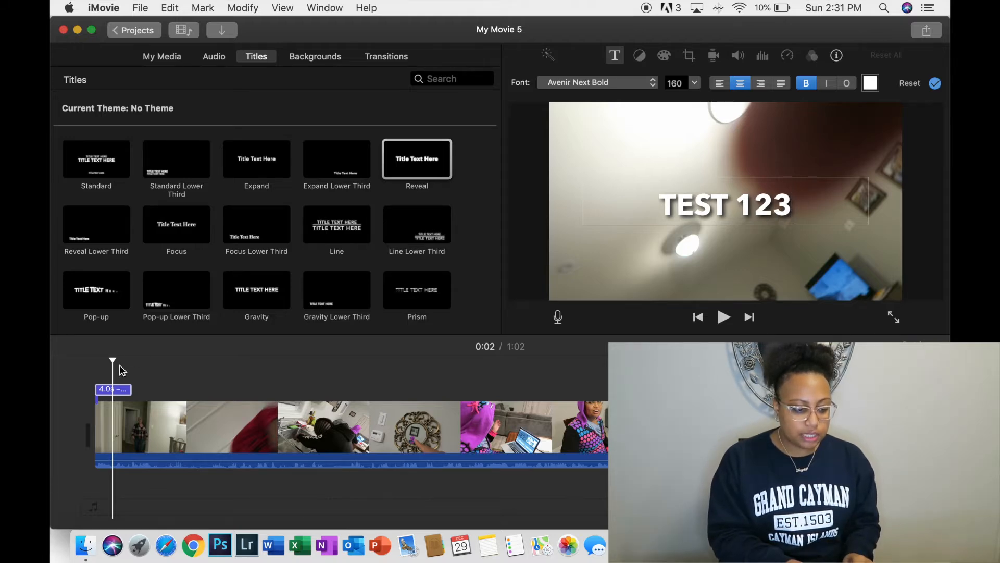
pyautogui.click(95, 373)
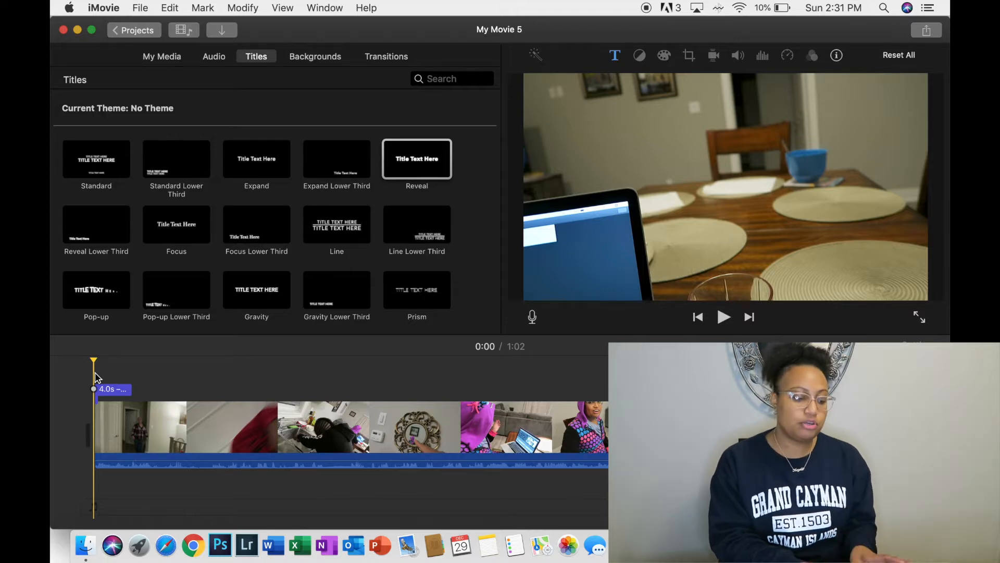
# - Play the beginning of the timeline to preview the TEST 123 title over the clip
pyautogui.press('space')
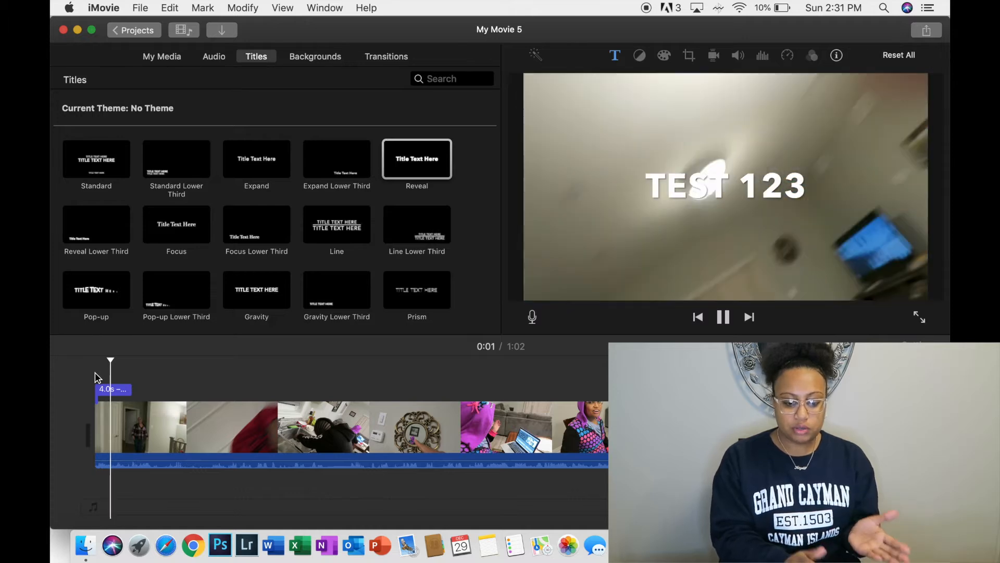
pyautogui.press('space')
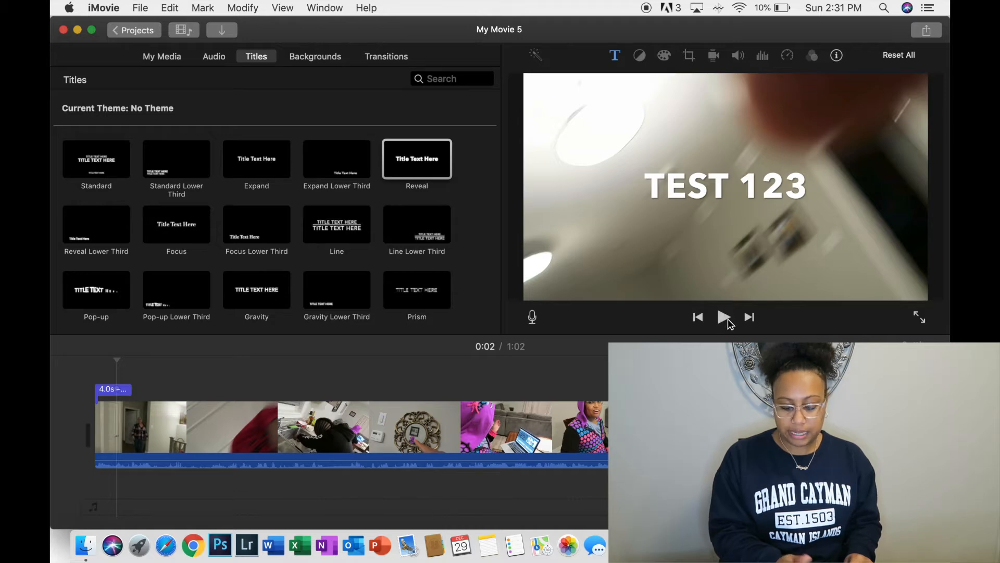
pyautogui.click(724, 319)
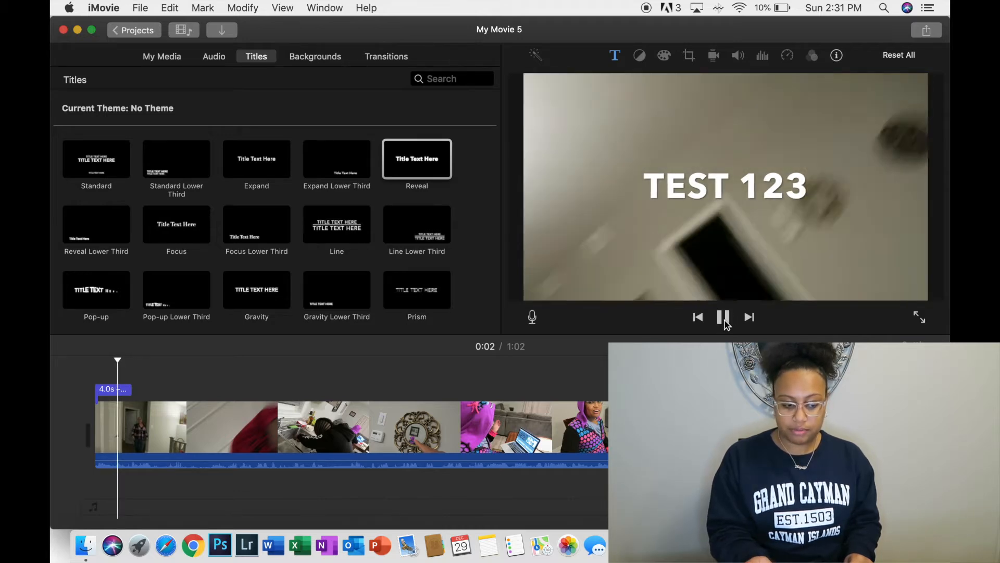
pyautogui.click(724, 319)
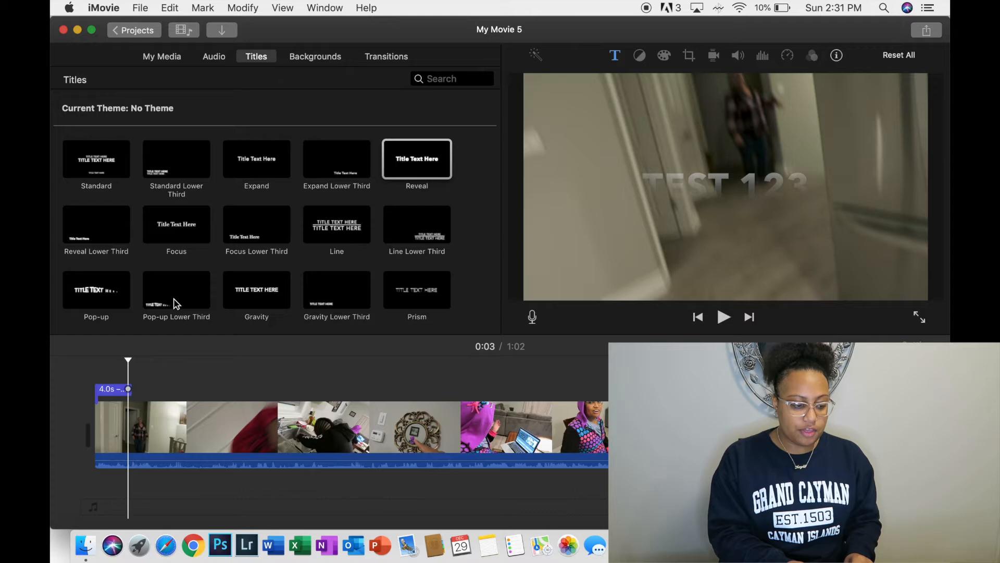
# - Extend the TEST 123 title to 32.6 seconds and play part of the lengthened title
pyautogui.doubleClick(106, 392)
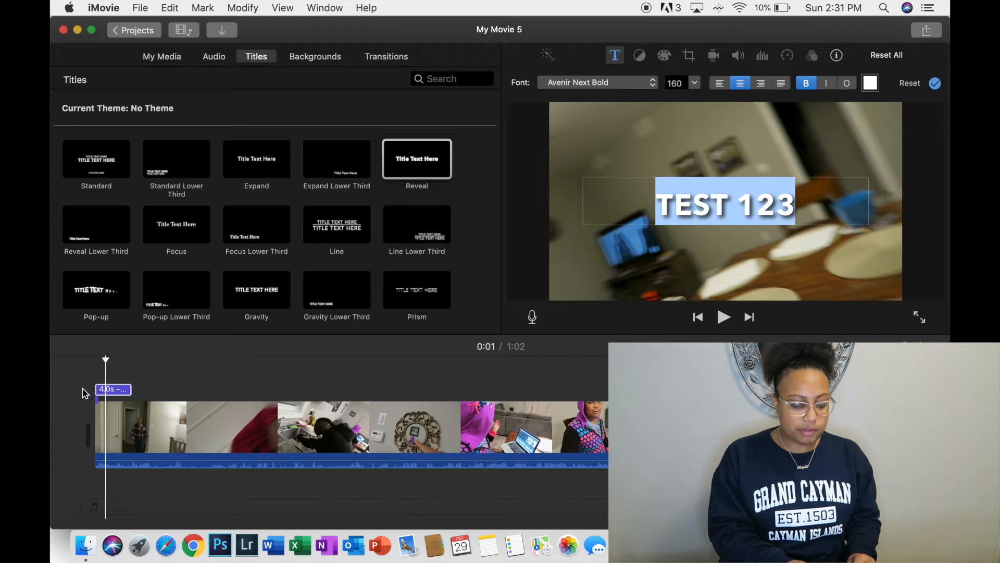
pyautogui.click(132, 390)
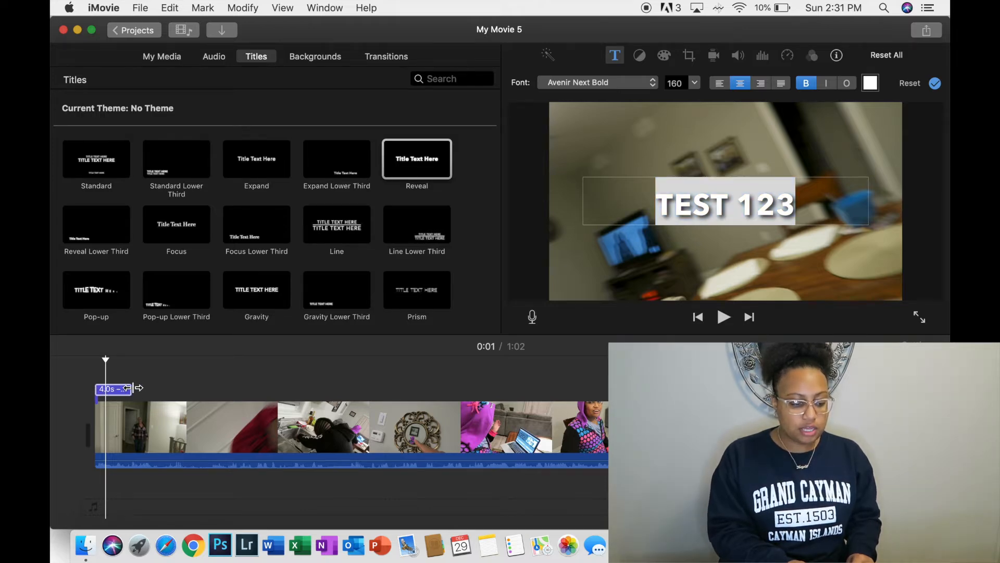
pyautogui.moveTo(132, 388); pyautogui.dragTo(399, 388)
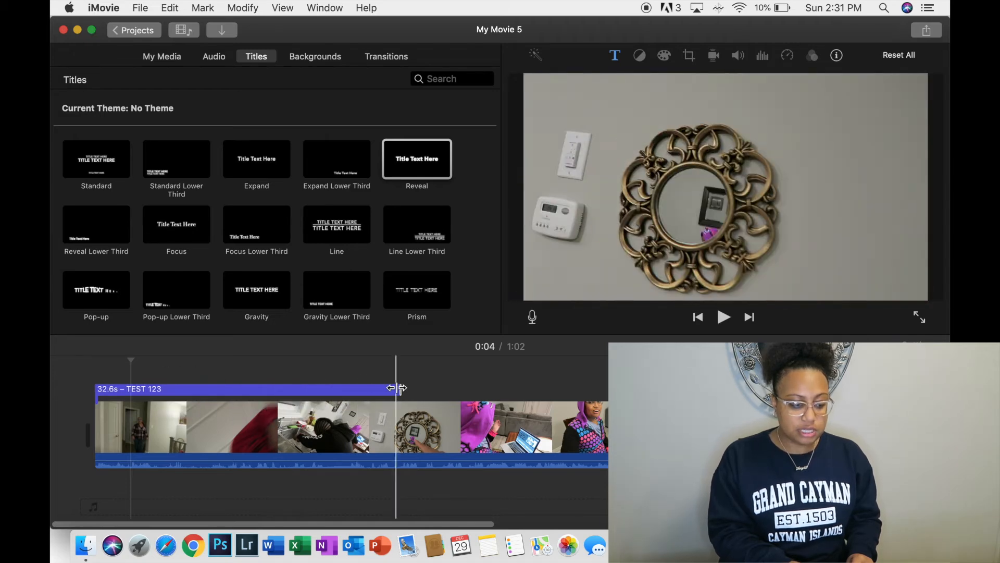
pyautogui.click(162, 364)
pyautogui.press('space')
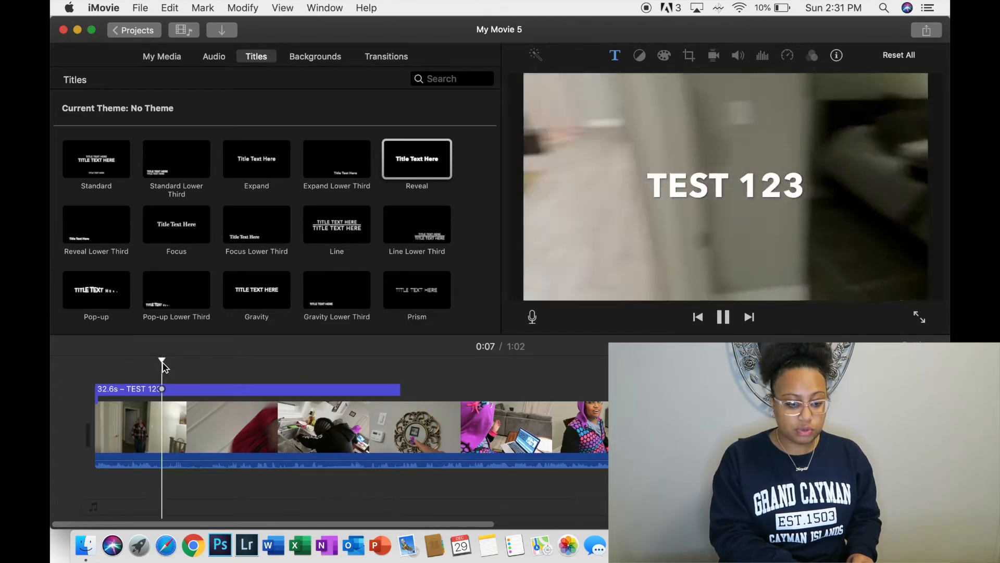
pyautogui.press('space')
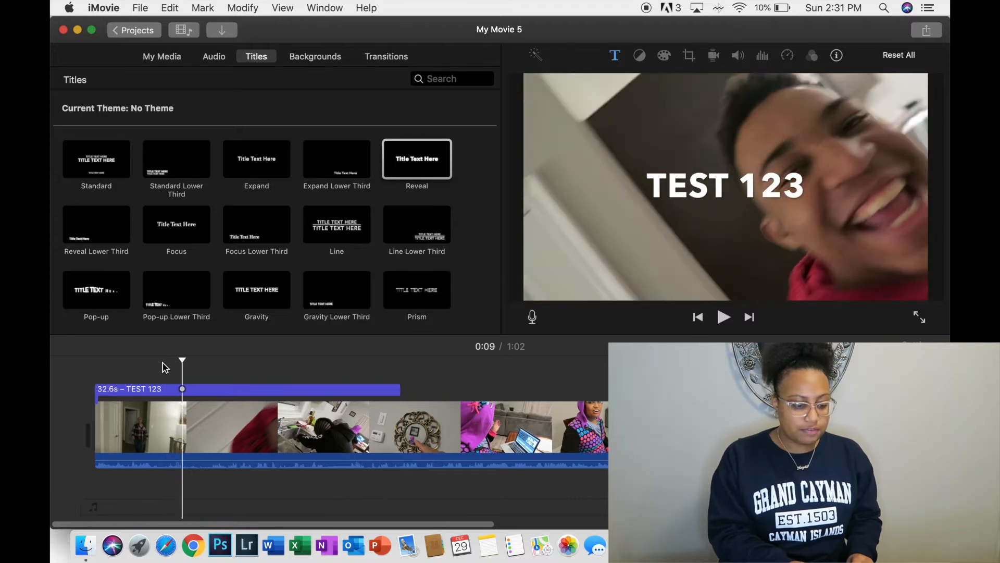
# - Shorten the TEST 123 title to about one second at the clip's beginning and play it from the start
pyautogui.moveTo(398, 388); pyautogui.dragTo(96, 390)
pyautogui.click(93, 390)
pyautogui.press('space')
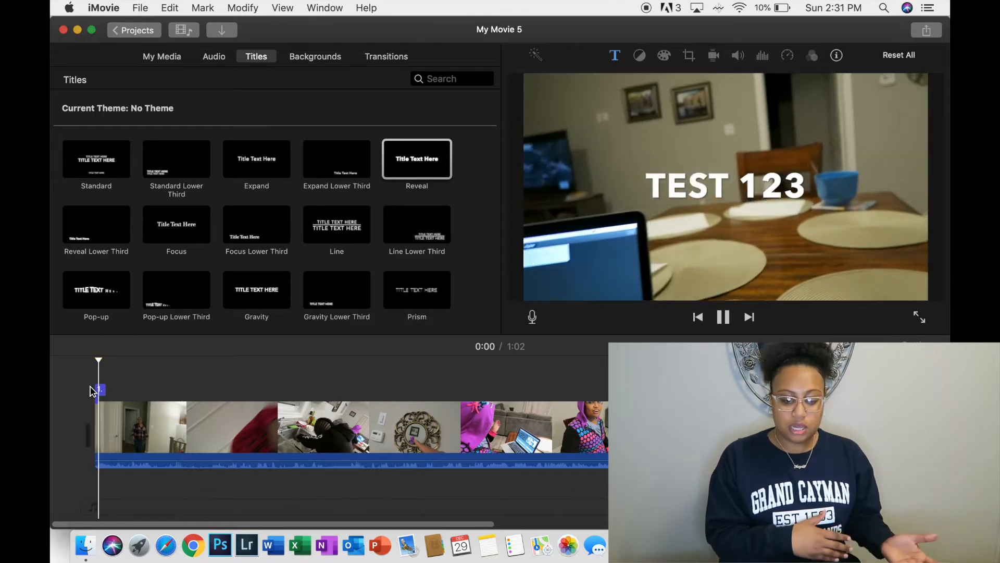
pyautogui.press('space')
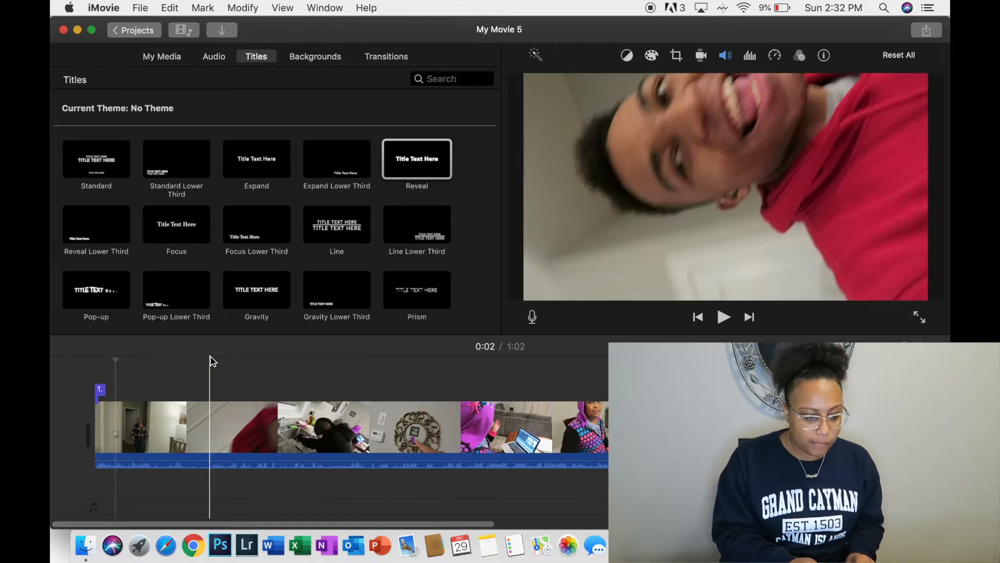
# - Open the TEST 123 title for editing, select its text and look through the available fonts without changing the font
pyautogui.click(100, 392)
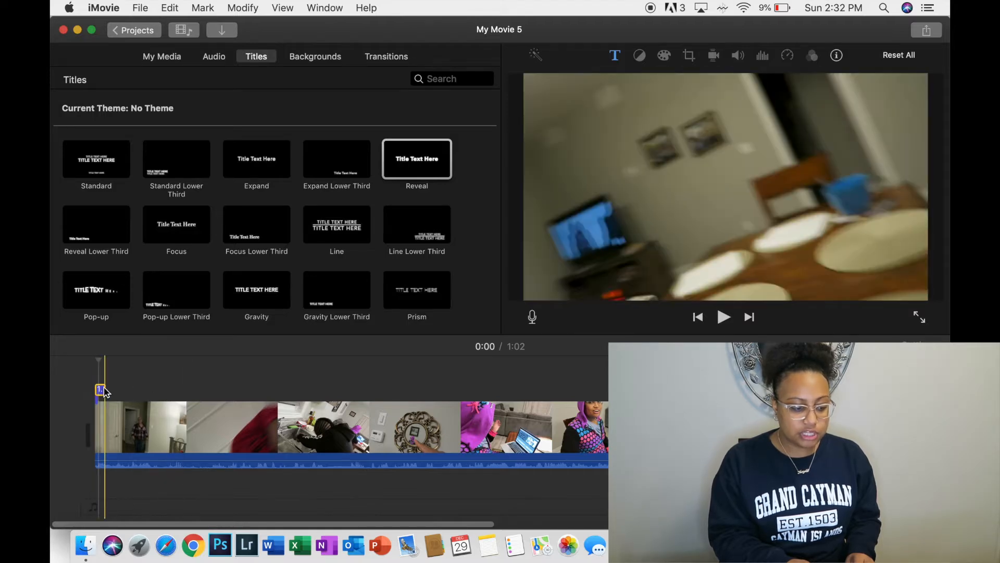
pyautogui.doubleClick(100, 392)
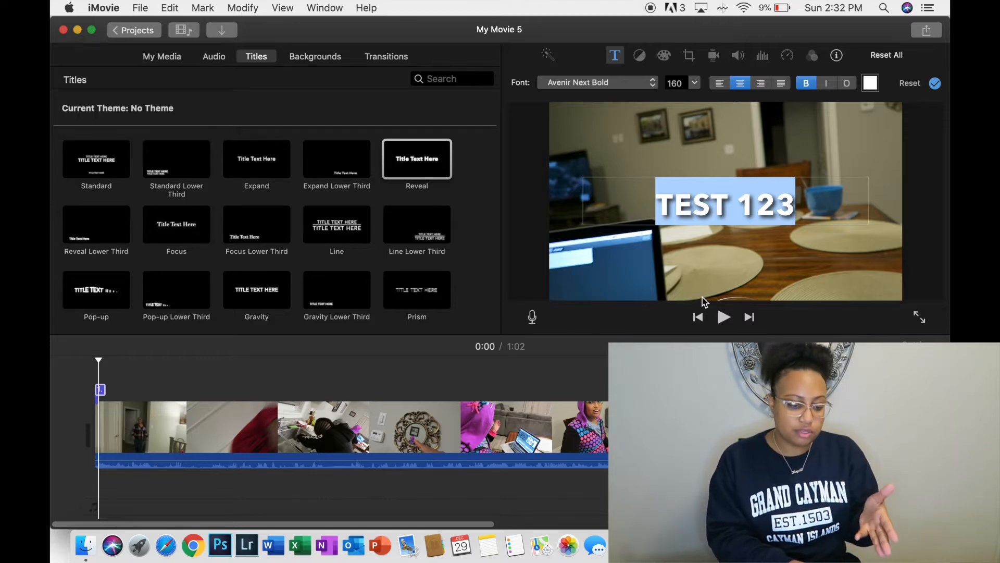
pyautogui.click(101, 390)
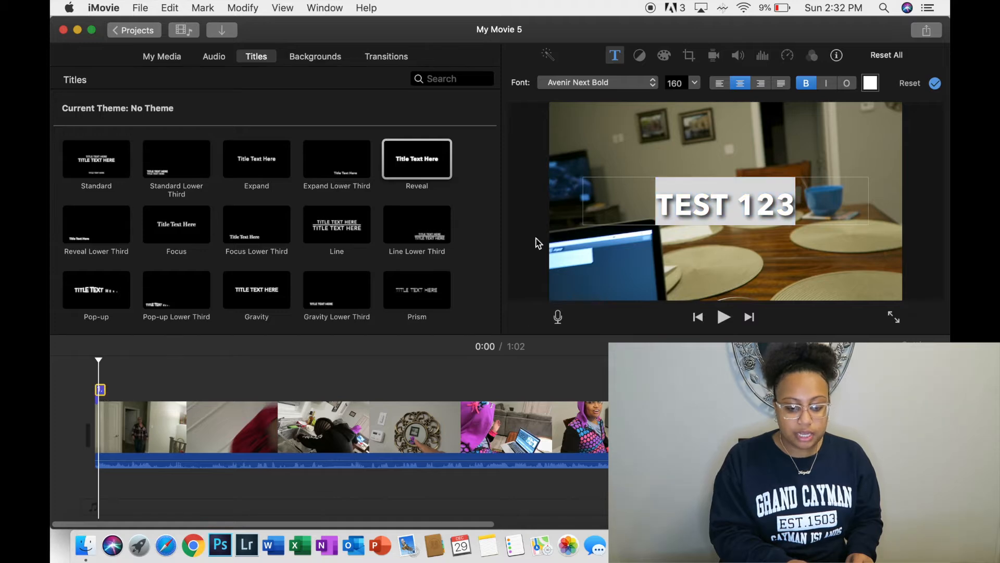
pyautogui.tripleClick(755, 211)
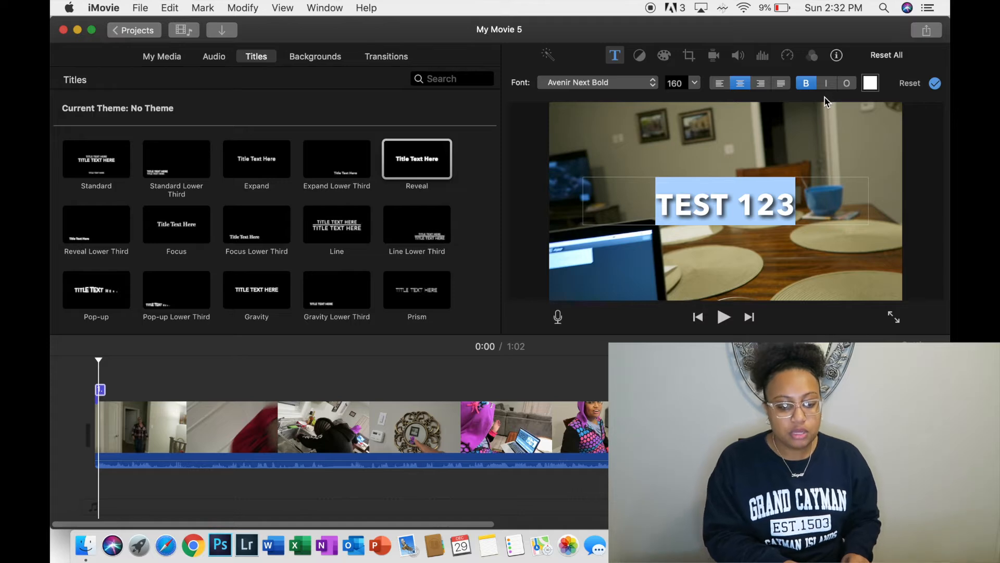
pyautogui.click(644, 84)
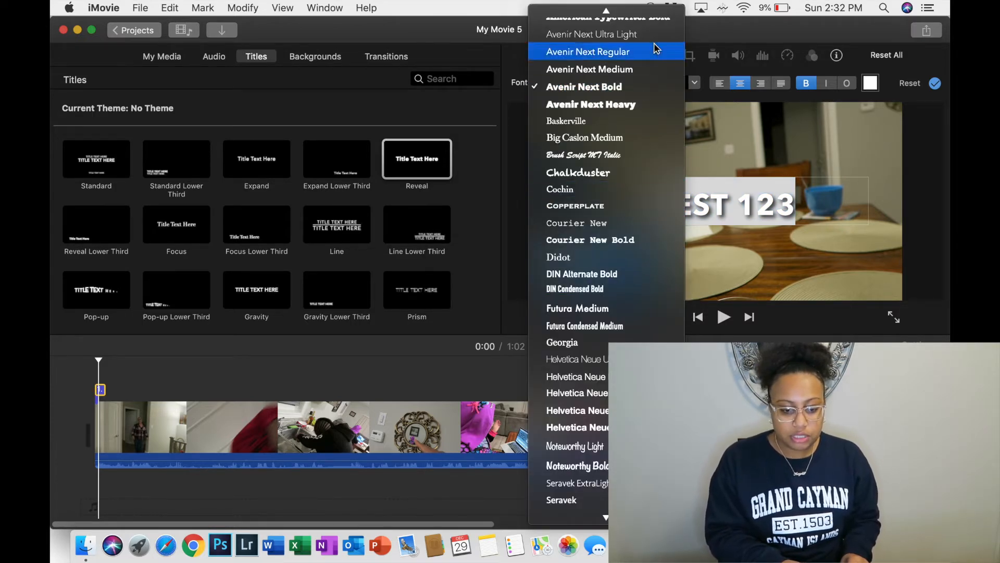
pyautogui.click(753, 74)
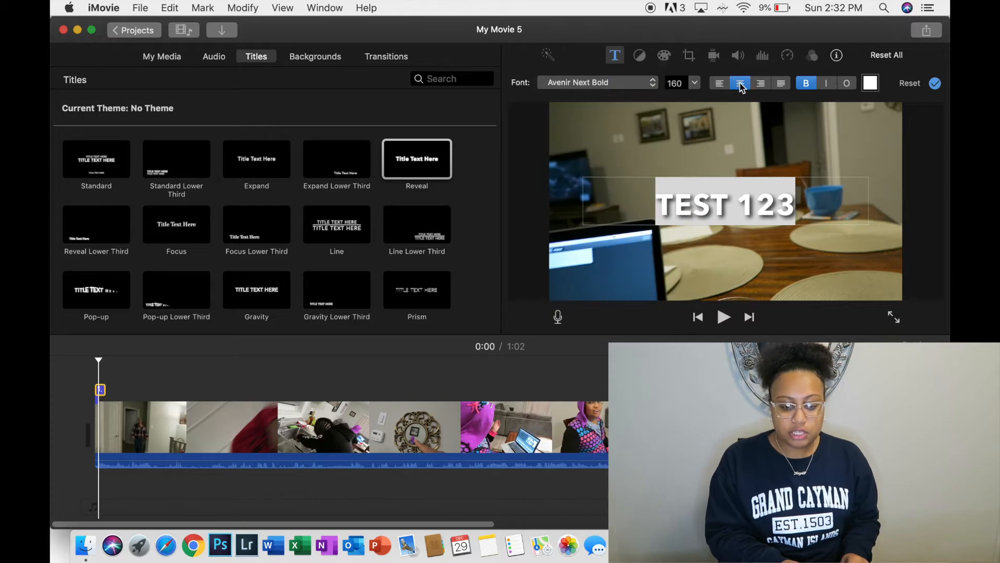
# - Try left and right alignment on the title text and return it to centre alignment
pyautogui.click(720, 83)
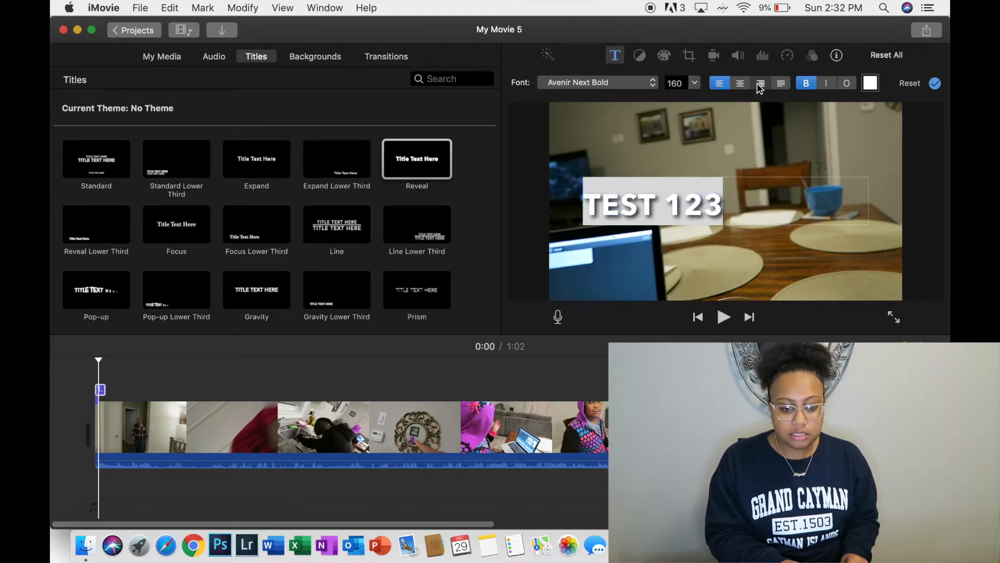
pyautogui.click(761, 83)
pyautogui.click(740, 84)
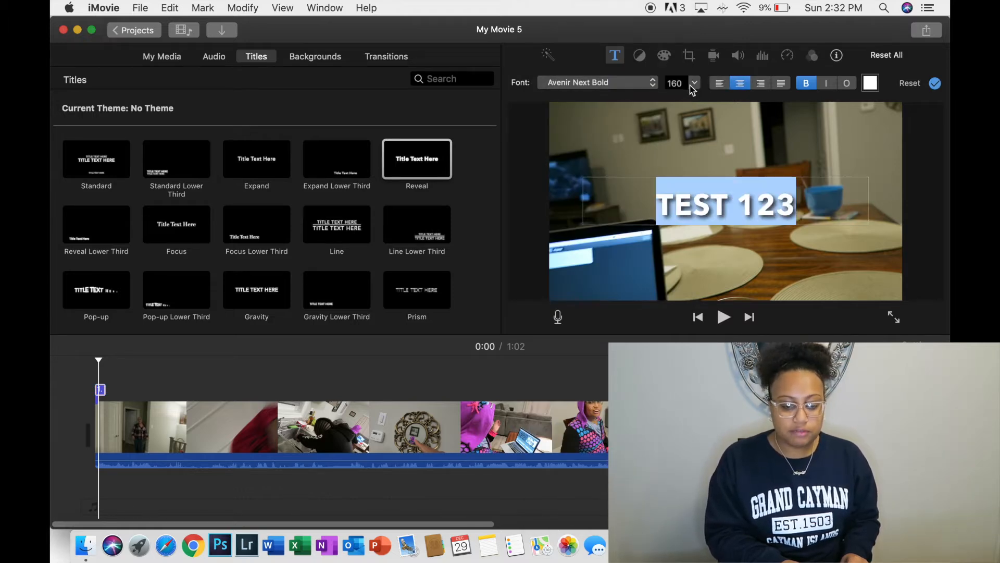
# - Try the preset font sizes 58, 36 and 256 on the title text
pyautogui.click(694, 84)
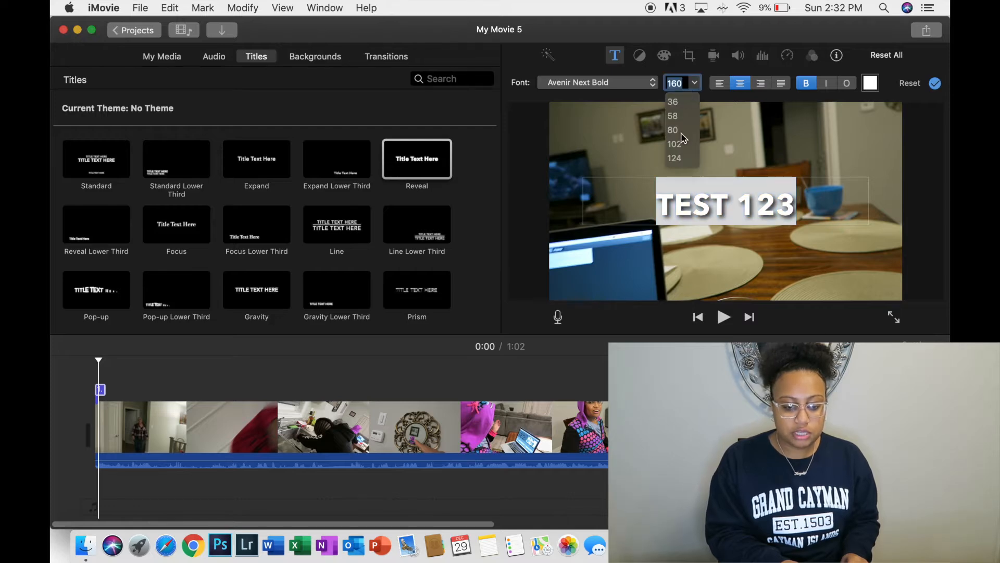
pyautogui.click(680, 102)
pyautogui.click(695, 84)
pyautogui.scroll(1, 687, 114)
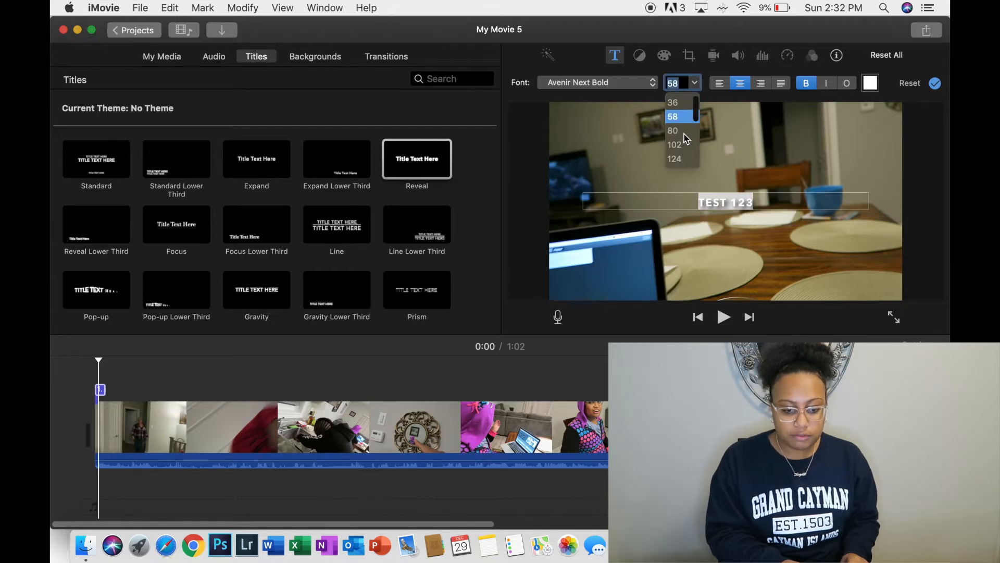
pyautogui.click(680, 102)
pyautogui.click(699, 85)
pyautogui.scroll(-3, 677, 125)
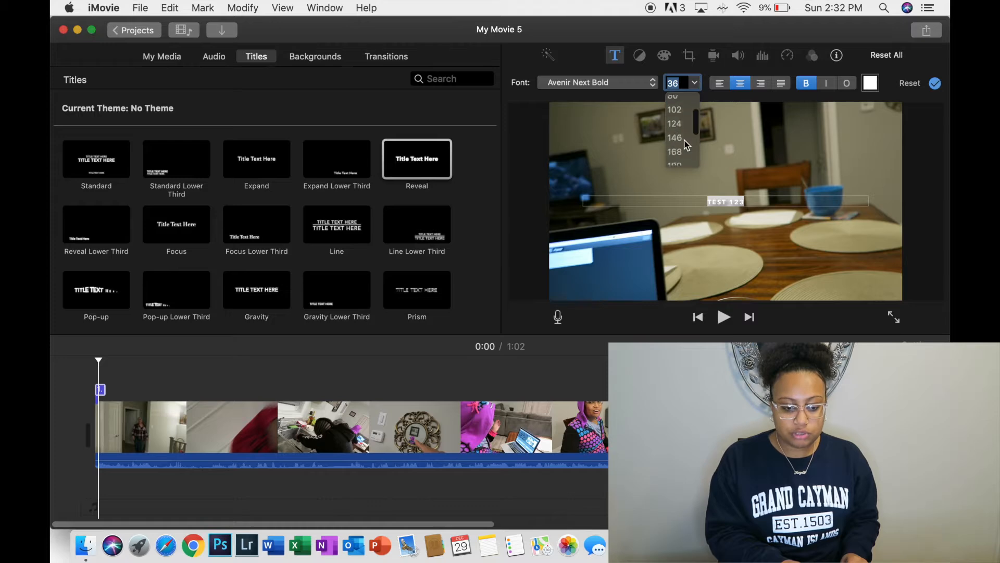
pyautogui.click(674, 132)
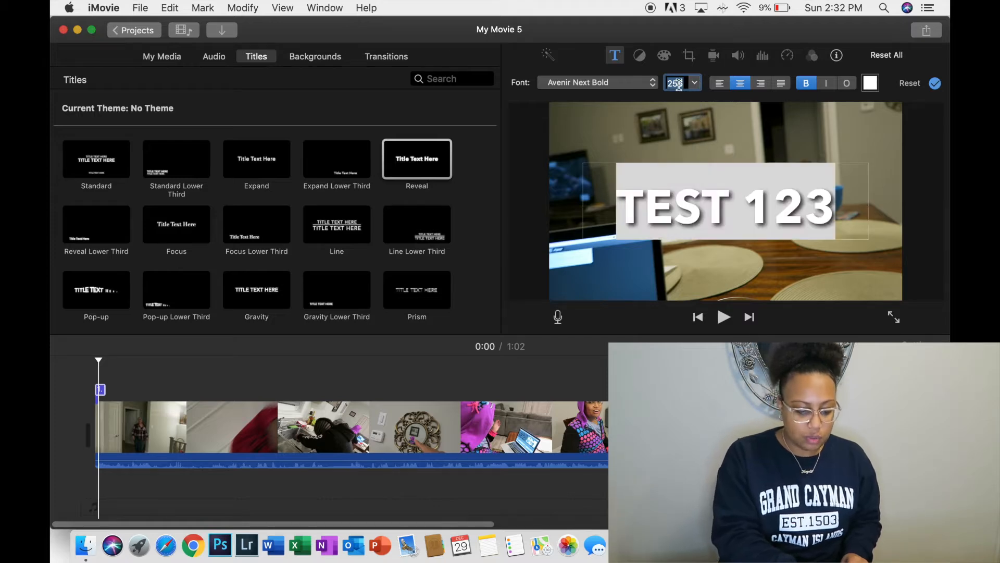
# - Enter a custom font size of 600 for the title text
pyautogui.write('6')
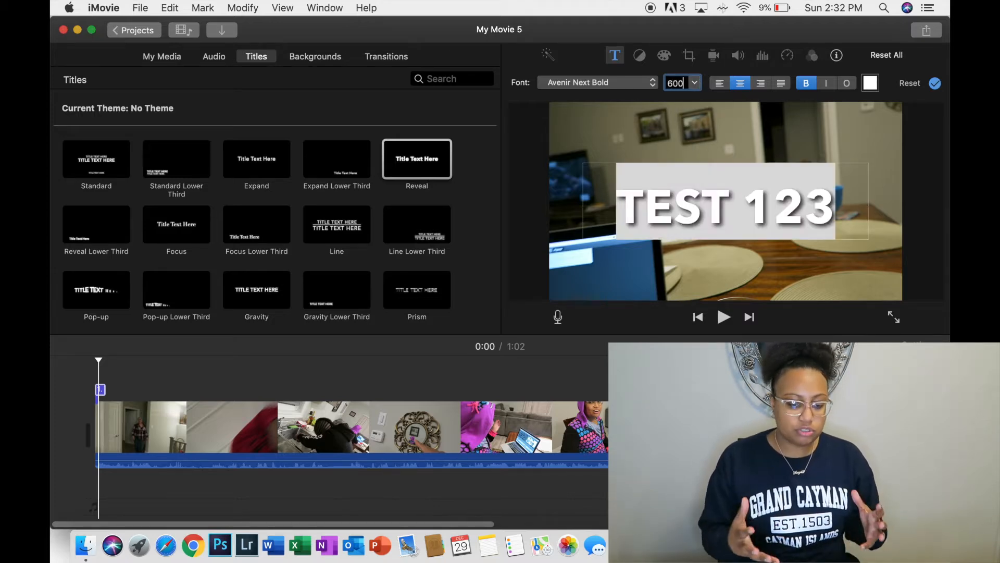
pyautogui.write('00')
pyautogui.press('Return')
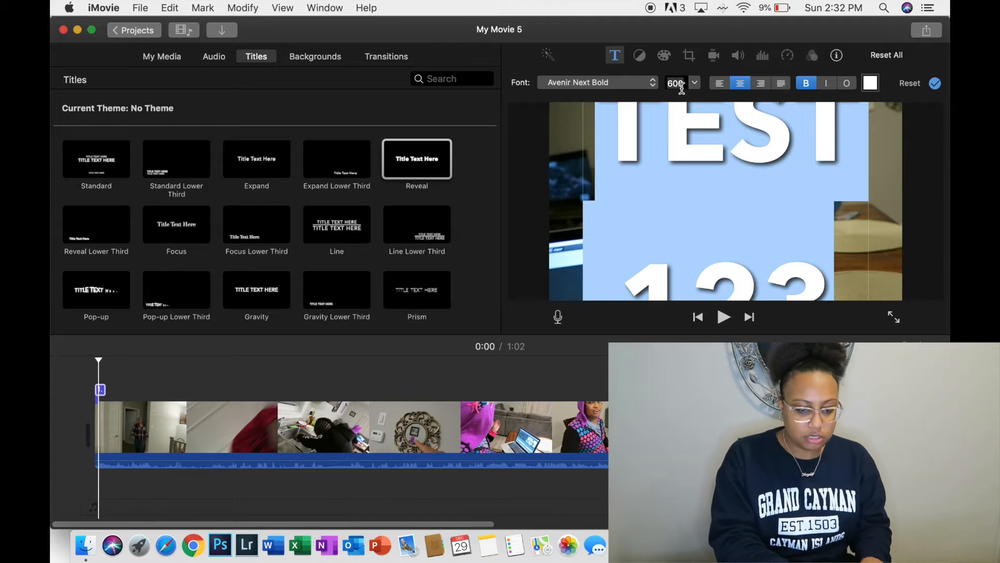
# - Set the title's font size to 200 and re-enter its text as "TEST 123"
pyautogui.write('200')
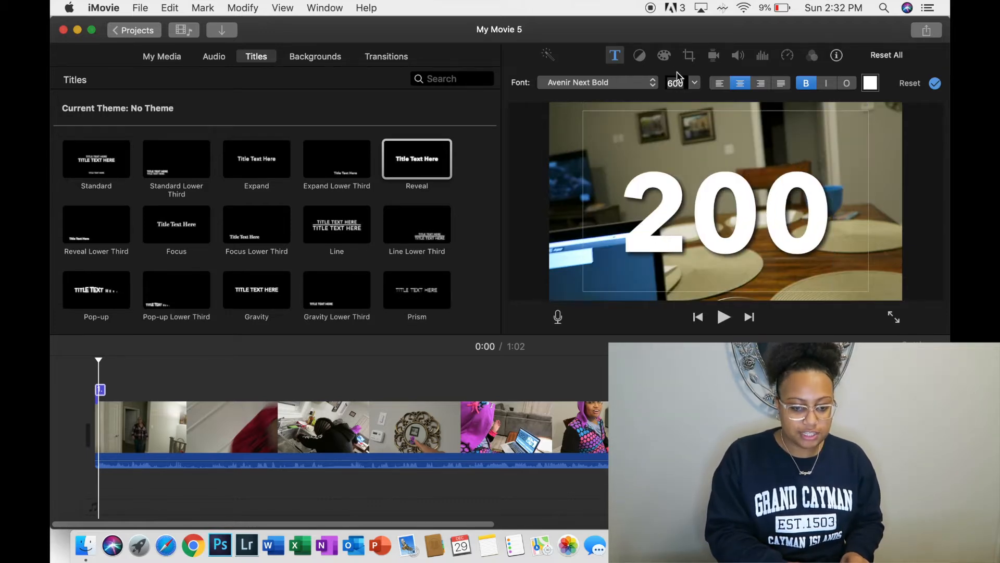
pyautogui.click(679, 86)
pyautogui.write('200')
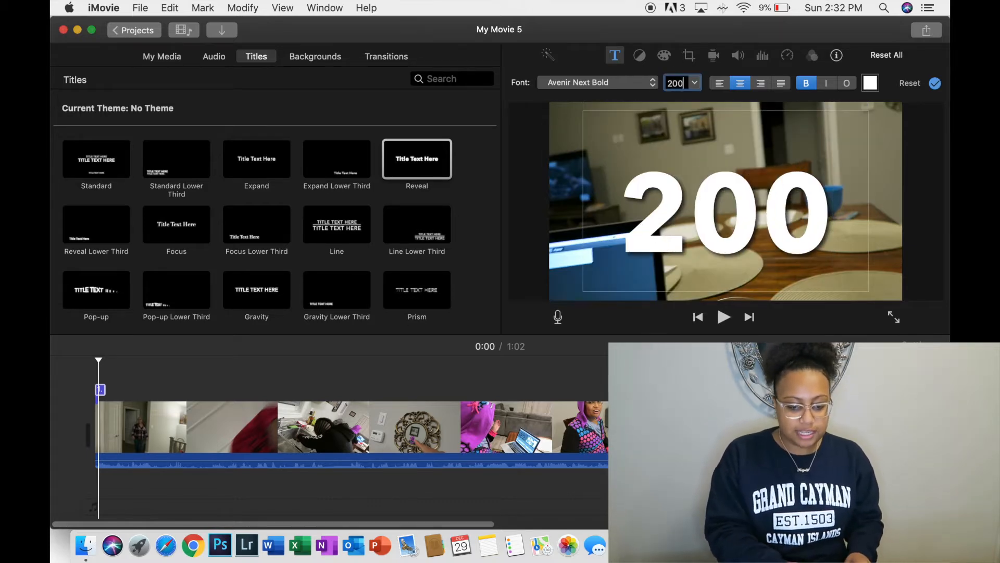
pyautogui.press('Return')
pyautogui.doubleClick(750, 211)
pyautogui.write('TEST 123')
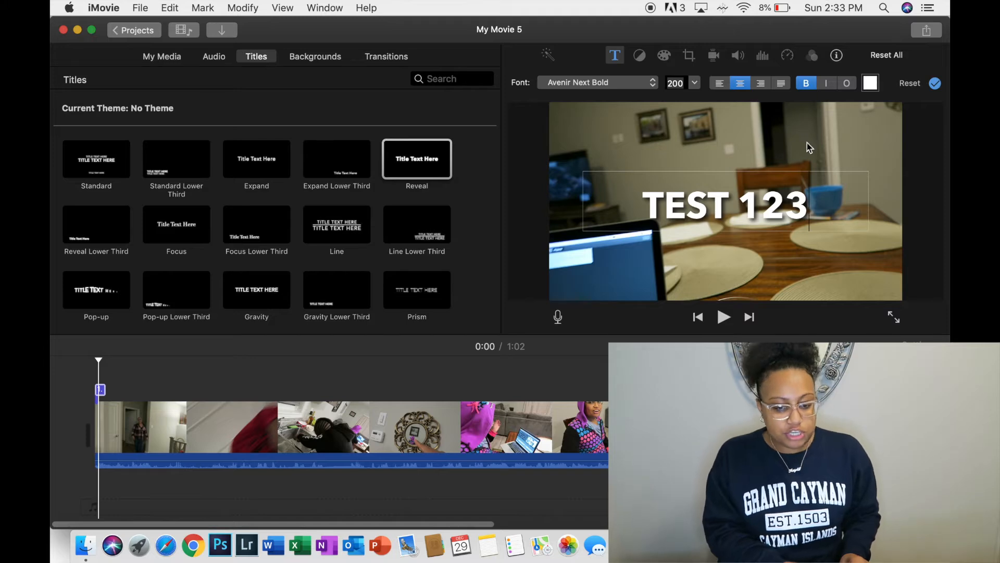
# - Change the TEST 123 text colour to bright magenta pink using the colour wheel and close the colour picker
pyautogui.tripleClick(796, 196)
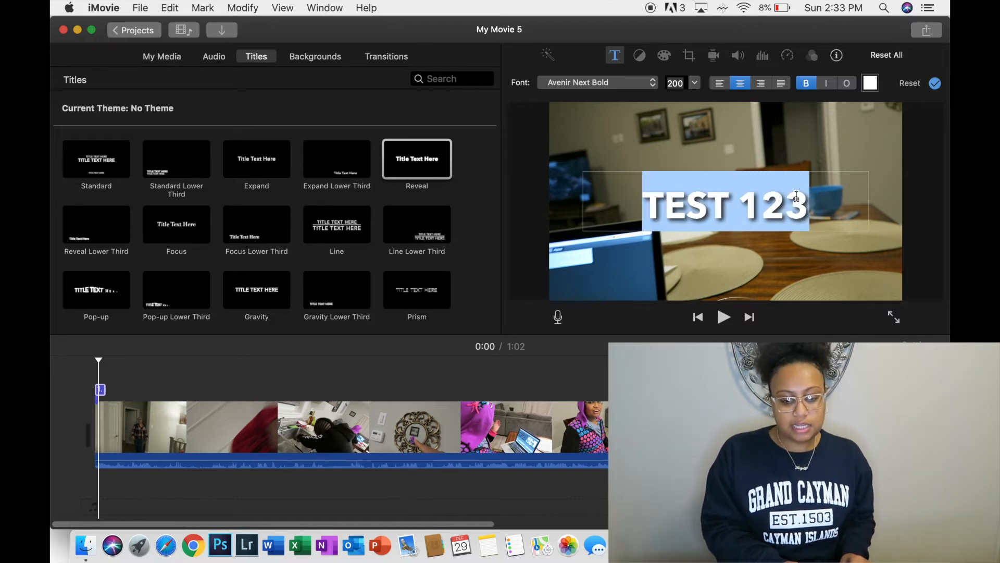
pyautogui.click(870, 84)
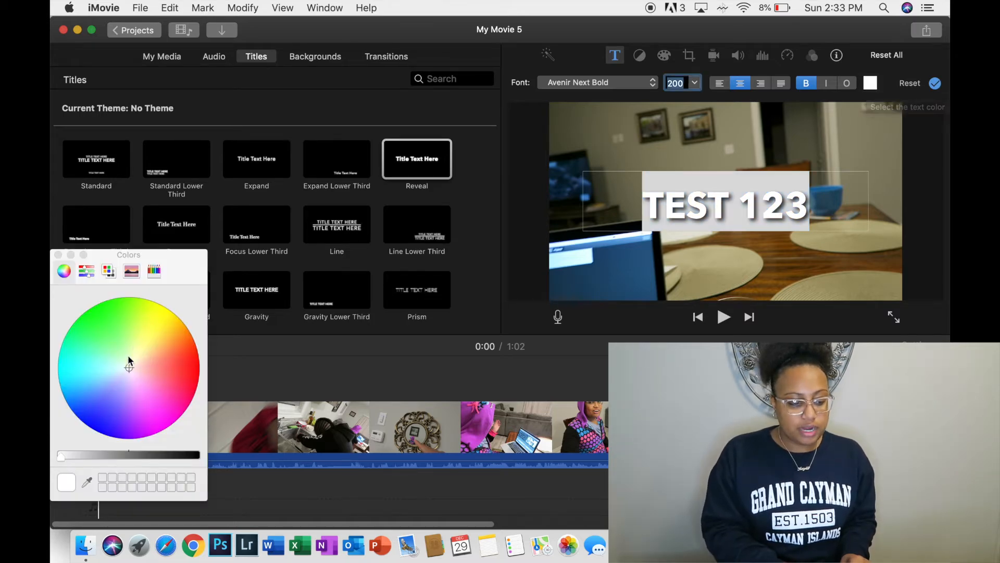
pyautogui.click(161, 388)
pyautogui.moveTo(169, 385); pyautogui.dragTo(172, 423)
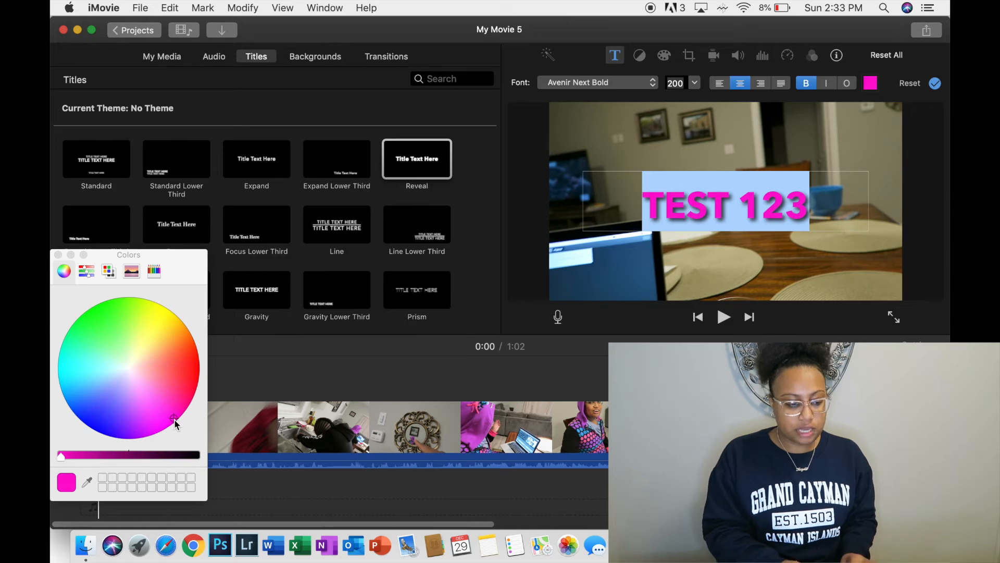
pyautogui.click(58, 254)
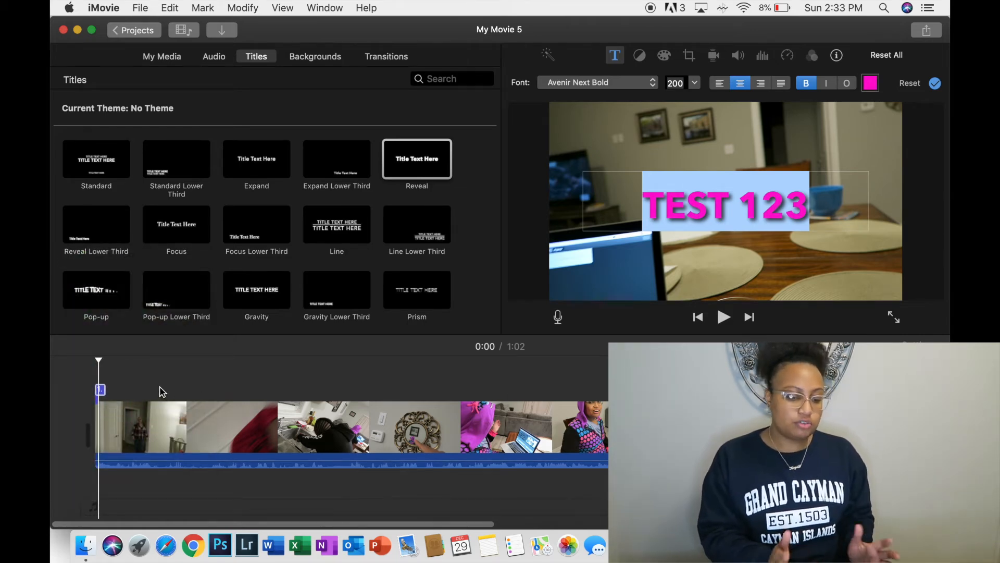
# - Finish editing the title and play the timeline from the start to preview the recoloured text
pyautogui.click(160, 388)
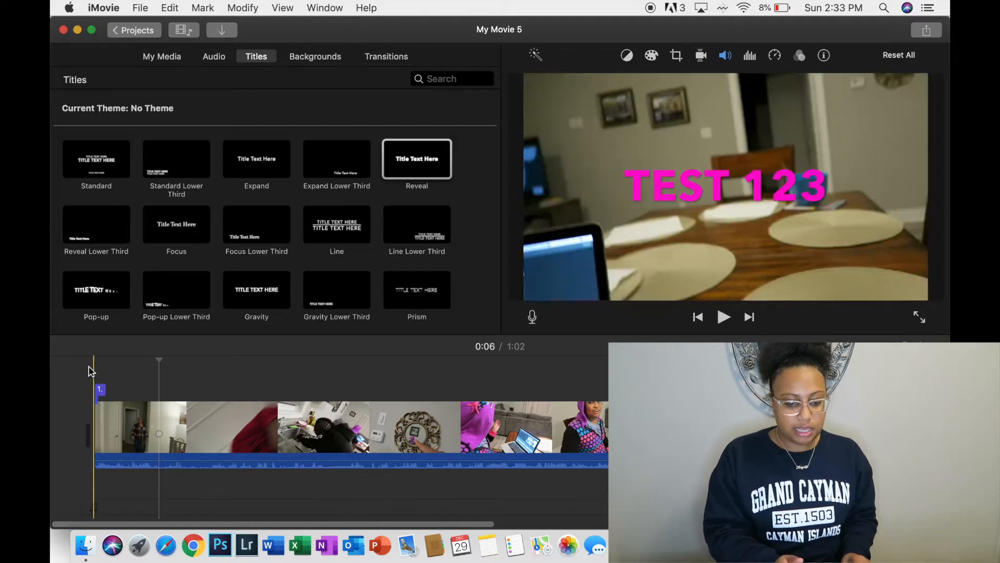
pyautogui.press('space')
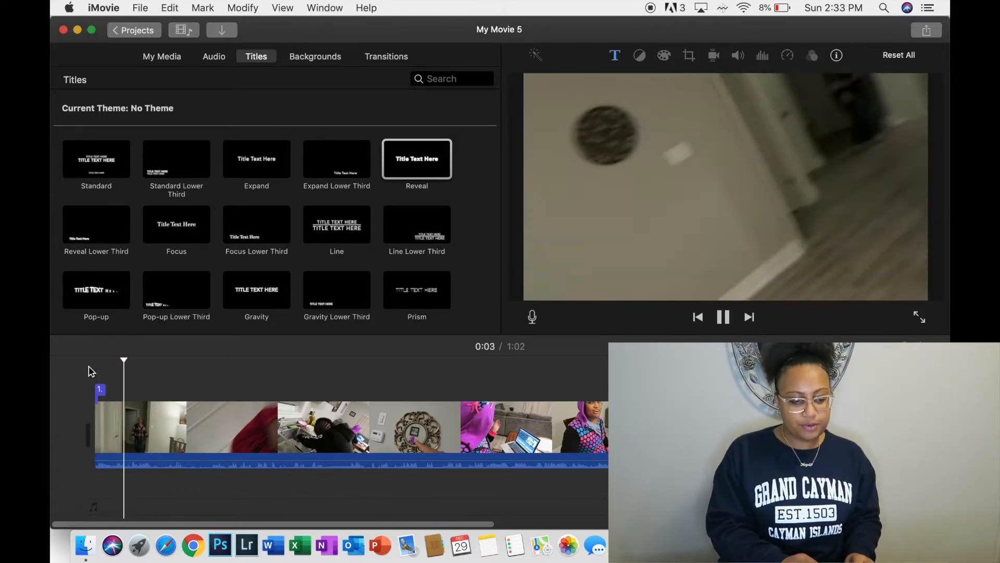
pyautogui.press('space')
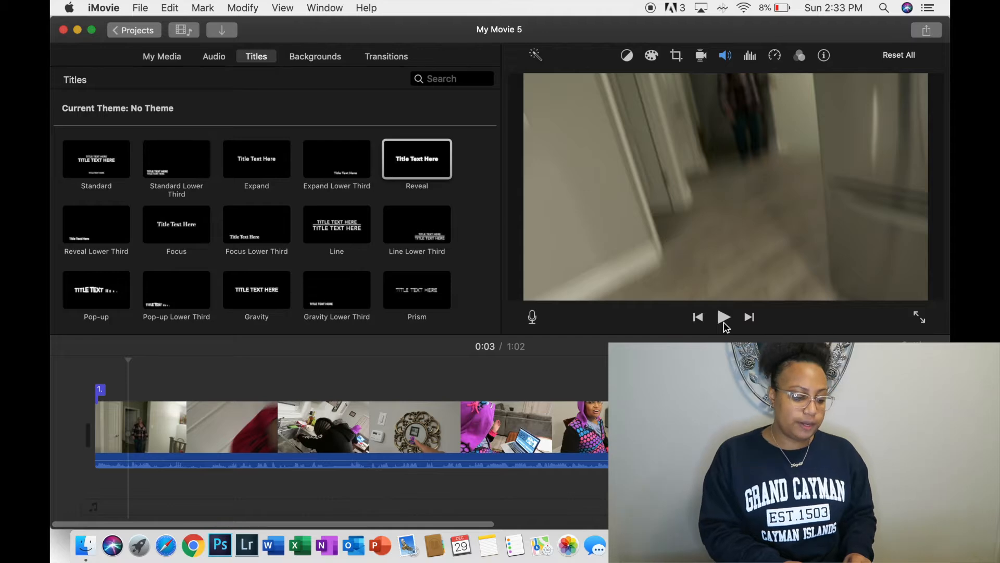
# - Delete the title from the start of the timeline, and browse the title styles, selecting Four Corners
pyautogui.click(99, 390)
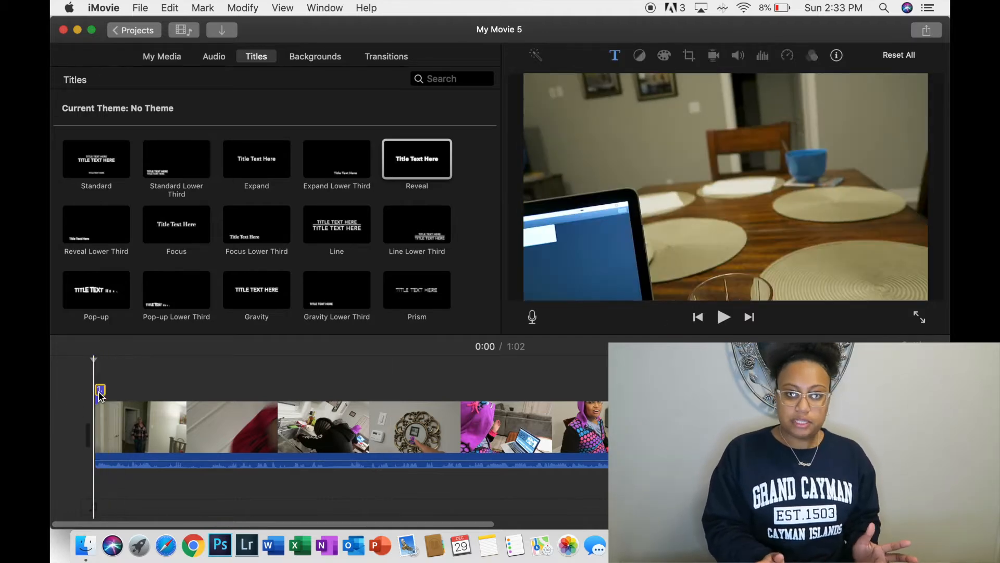
pyautogui.press('Delete')
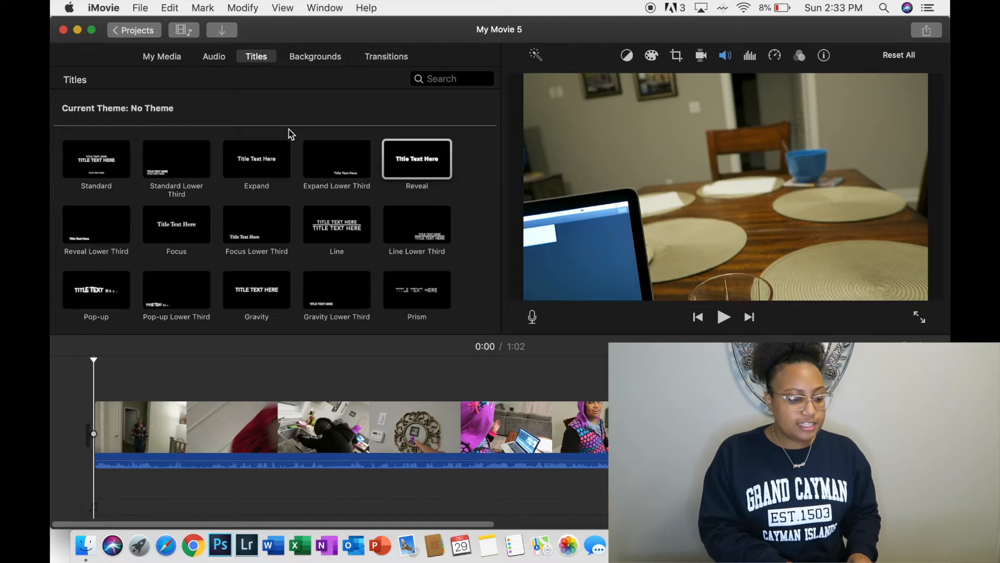
pyautogui.scroll(-5, 262, 216)
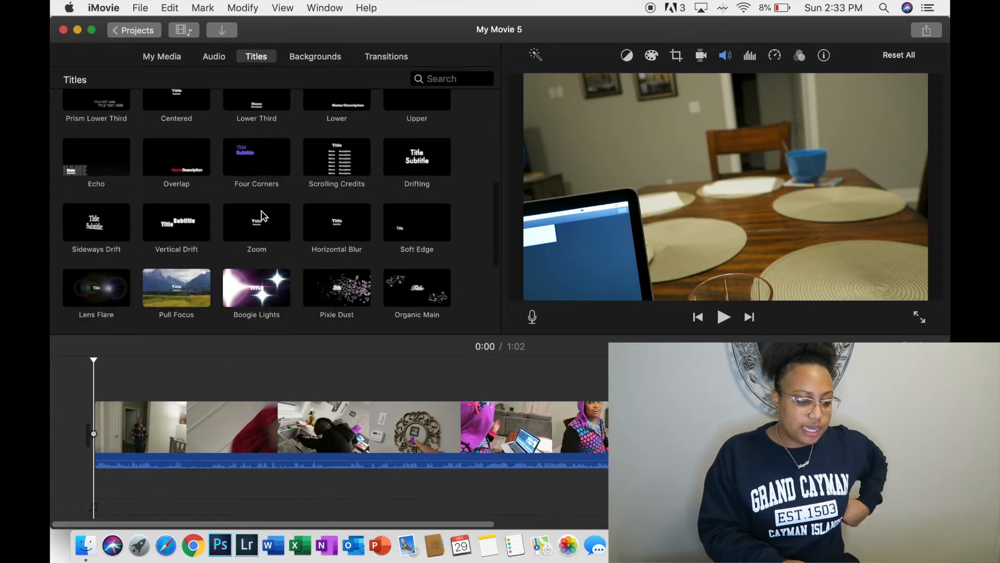
pyautogui.scroll(4, 262, 215)
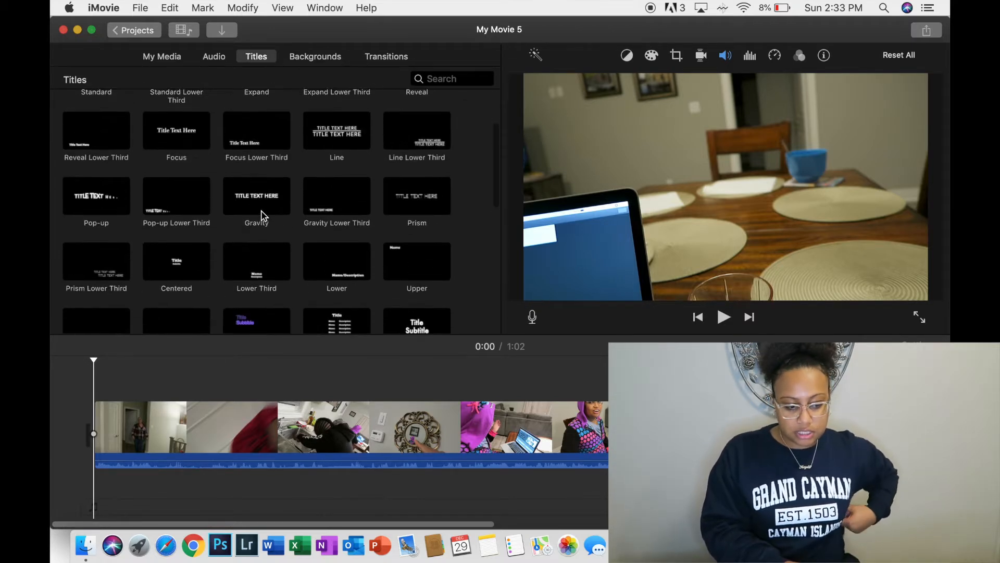
pyautogui.scroll(-5, 295, 213)
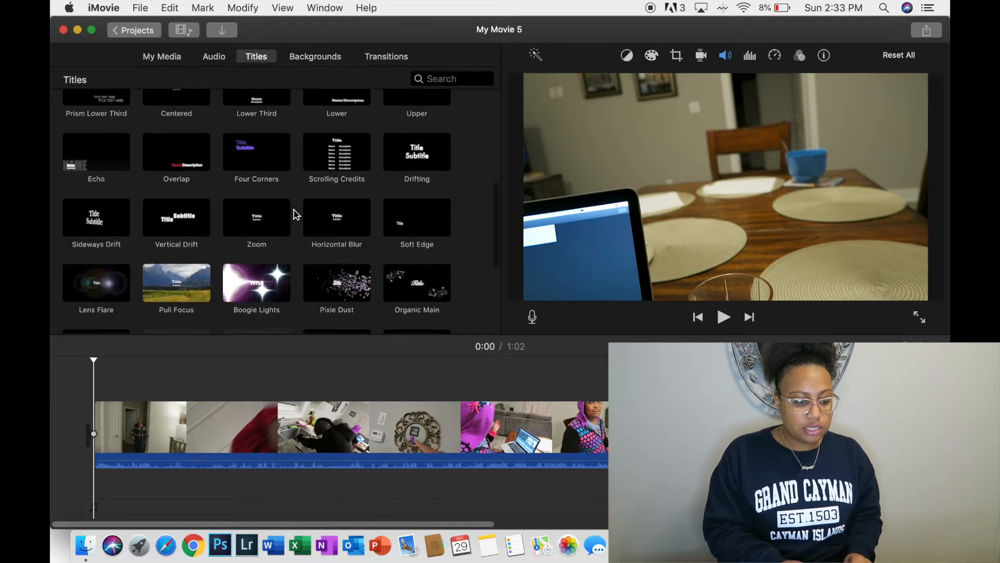
pyautogui.scroll(4, 296, 214)
pyautogui.scroll(-2, 295, 213)
pyautogui.click(240, 255)
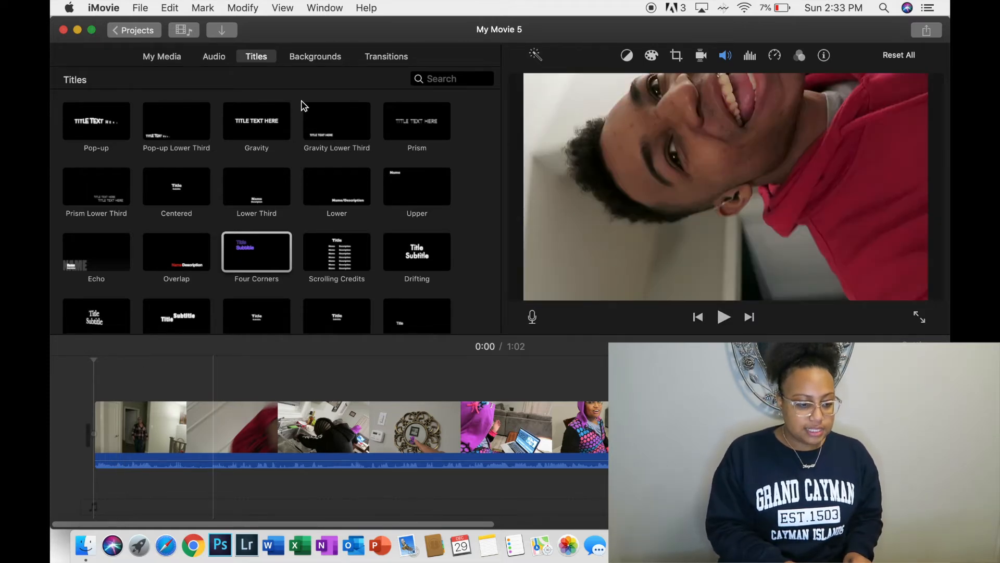
# - Browse the maps and backgrounds, and add the Blobs background to the timeline before the first video clip
pyautogui.click(315, 57)
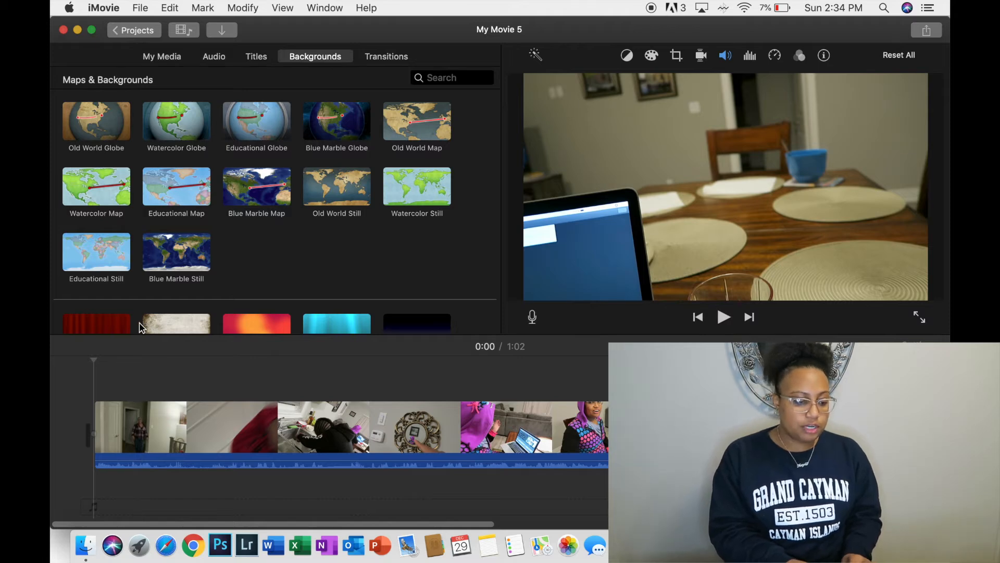
pyautogui.scroll(-5, 310, 219)
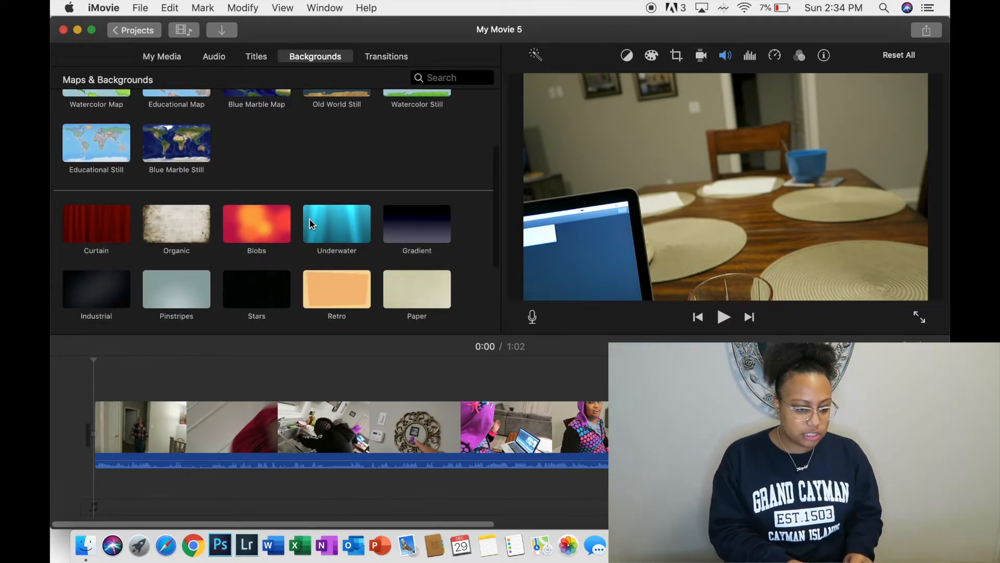
pyautogui.scroll(-6, 309, 219)
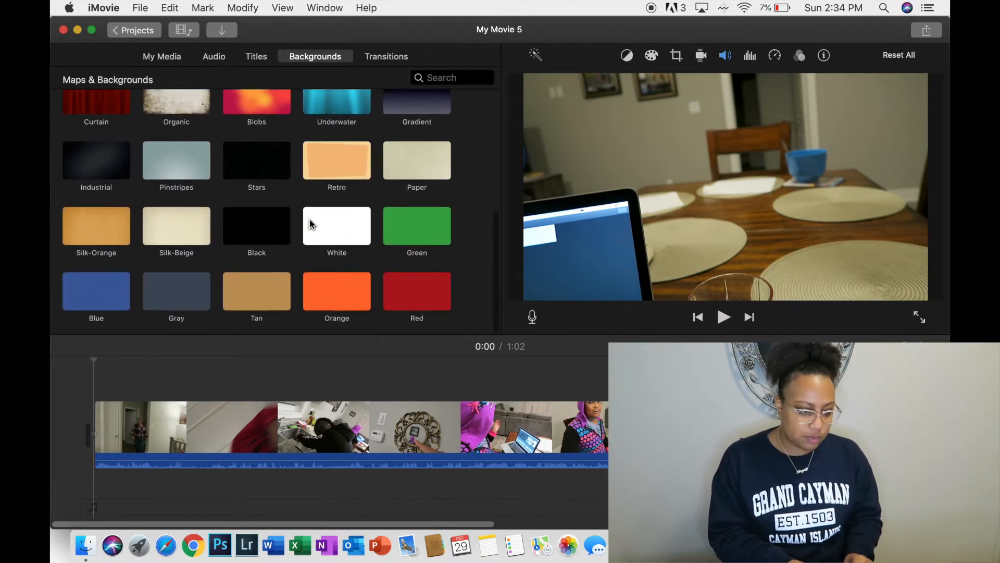
pyautogui.scroll(3, 217, 183)
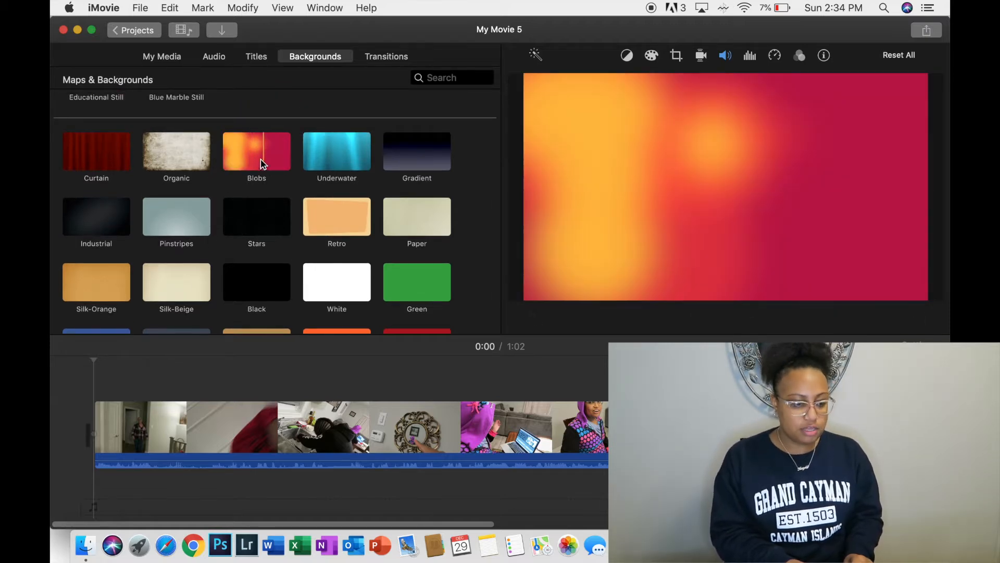
pyautogui.click(278, 162)
pyautogui.moveTo(278, 161); pyautogui.dragTo(85, 420)
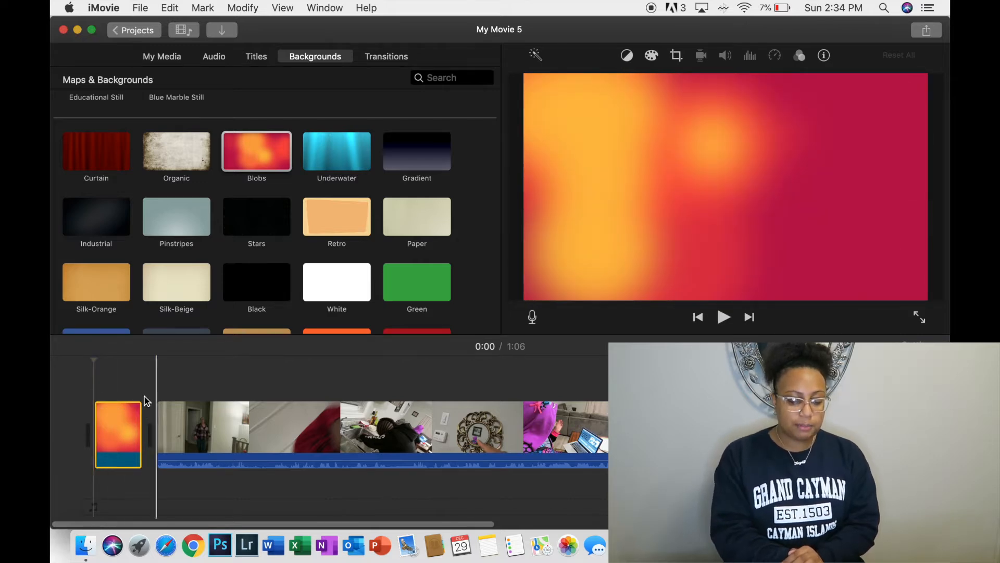
# - Preview the Blobs background from its start, and lengthen the background clip to about 22.4 seconds
pyautogui.click(93, 395)
pyautogui.press('space')
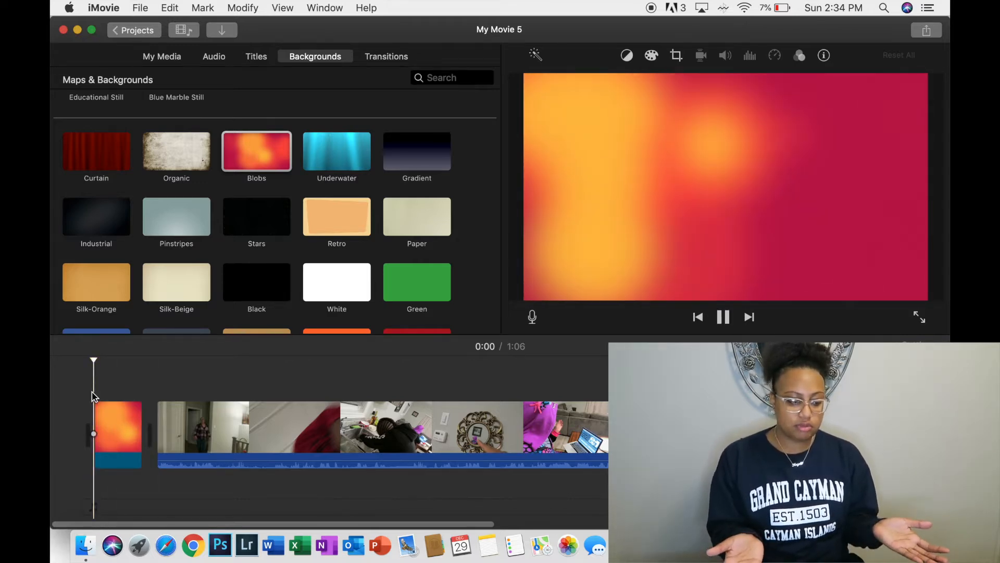
pyautogui.press('space')
pyautogui.click(112, 418)
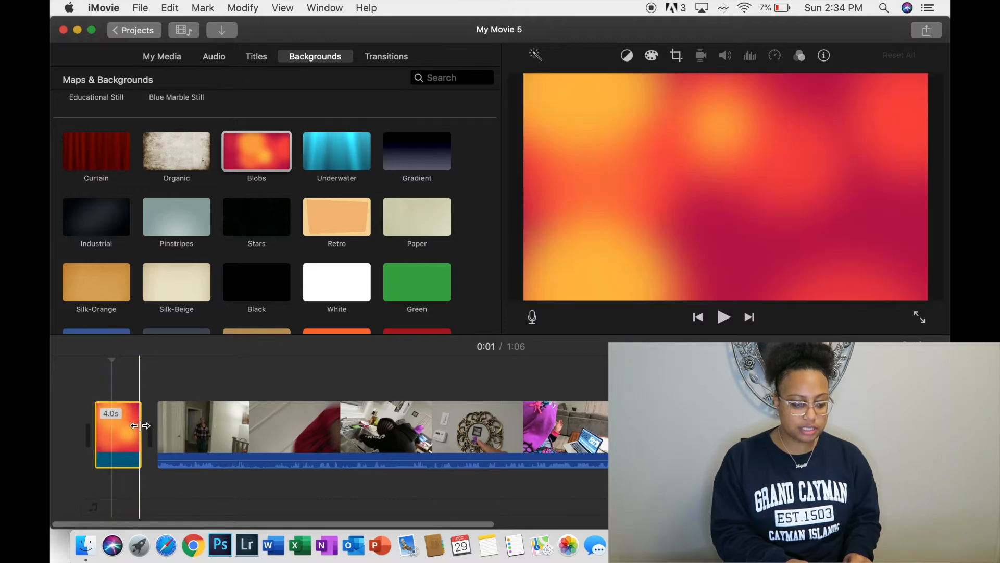
pyautogui.moveTo(140, 426); pyautogui.dragTo(314, 434)
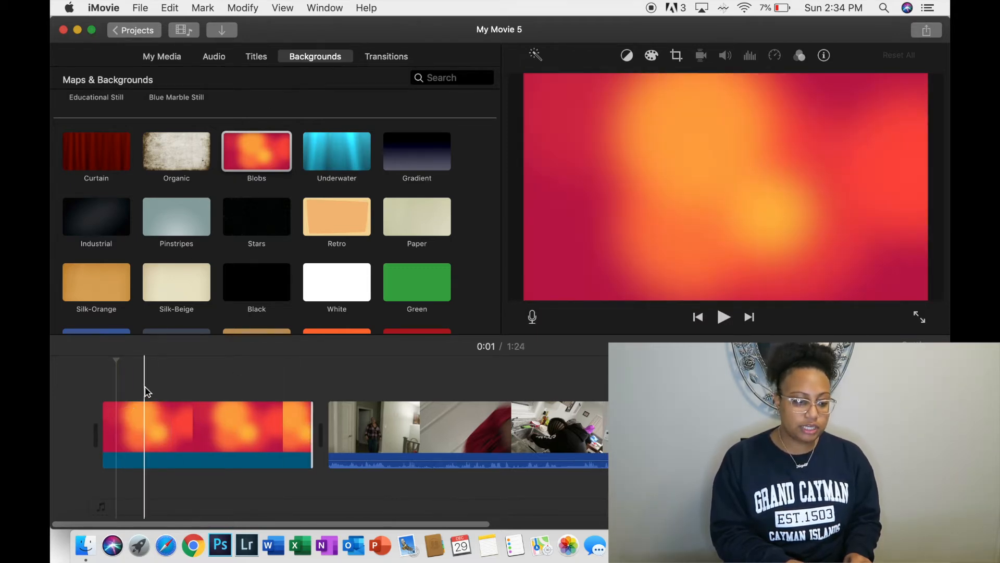
# - Add a Boogie Lights title over the beginning of the Blobs background, and replace its placeholder text with "TEST"
pyautogui.click(255, 57)
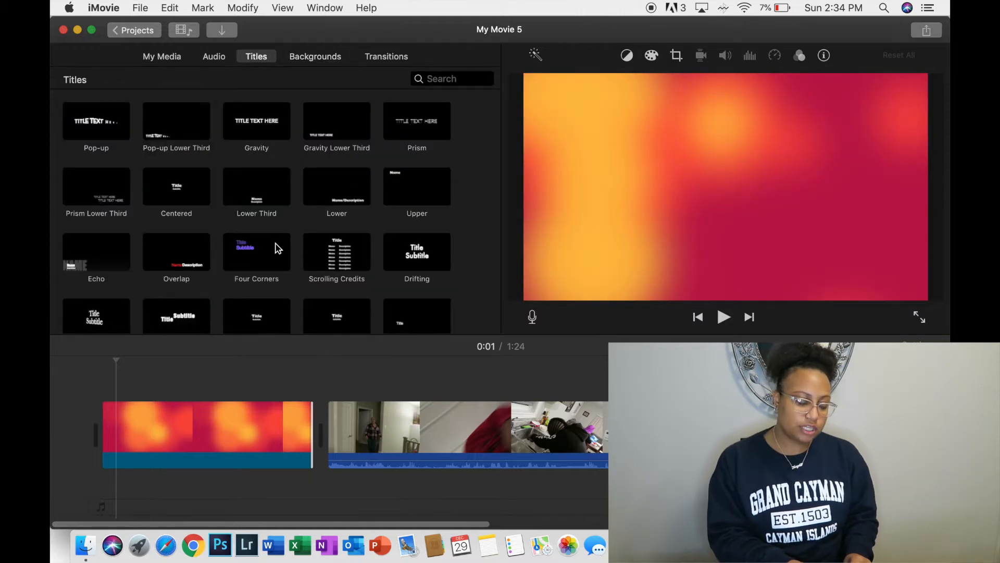
pyautogui.scroll(-5, 315, 276)
pyautogui.moveTo(269, 229); pyautogui.dragTo(130, 388)
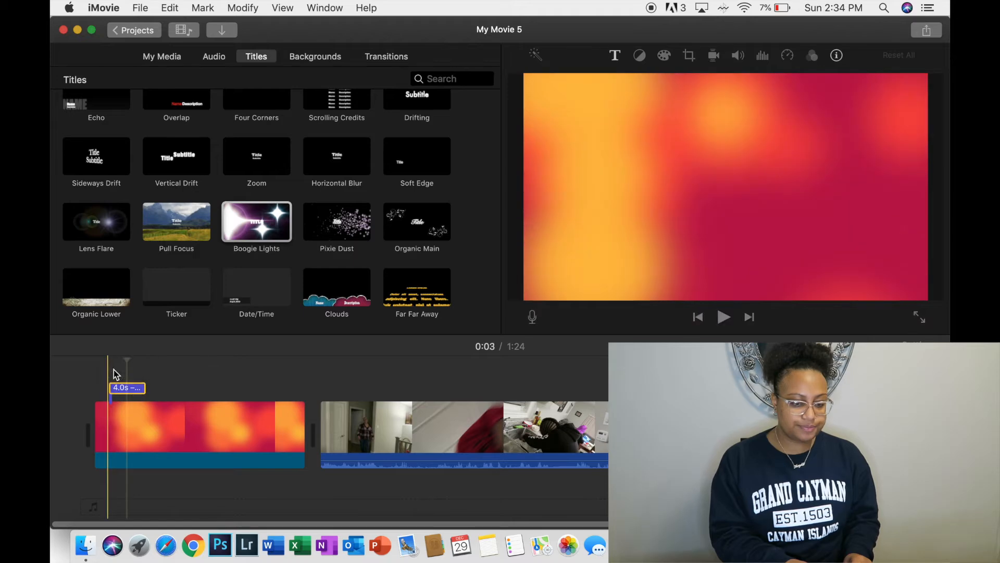
pyautogui.click(134, 394)
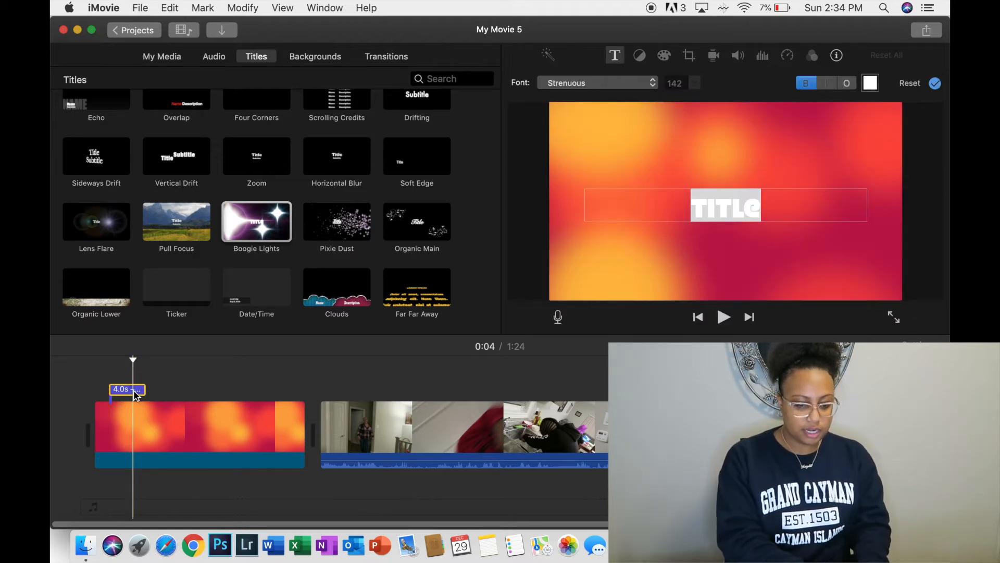
pyautogui.write('est')
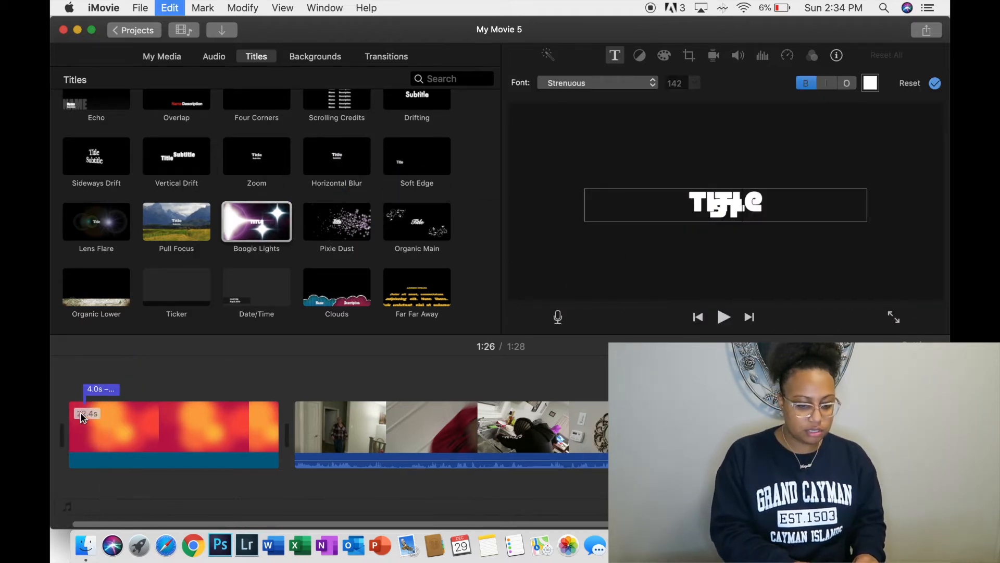
pyautogui.click(98, 392)
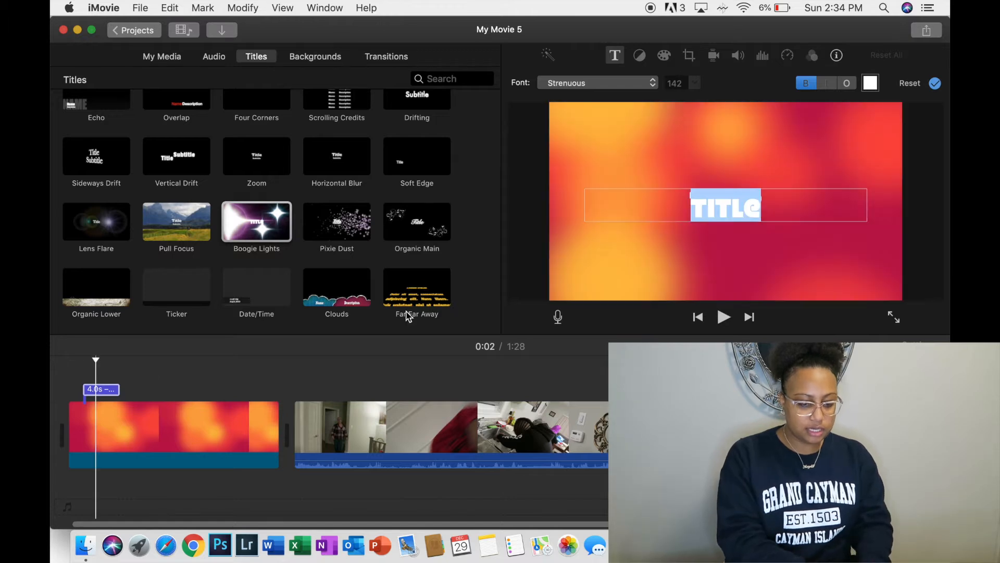
pyautogui.write('TEST')
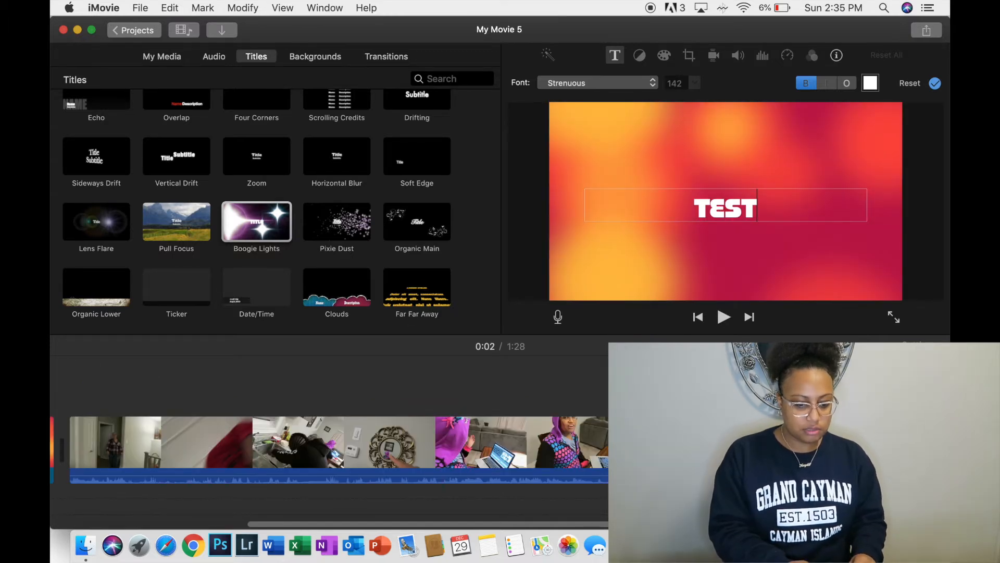
# - Delete the stray title clip at the very end of the timeline
pyautogui.click(860, 448)
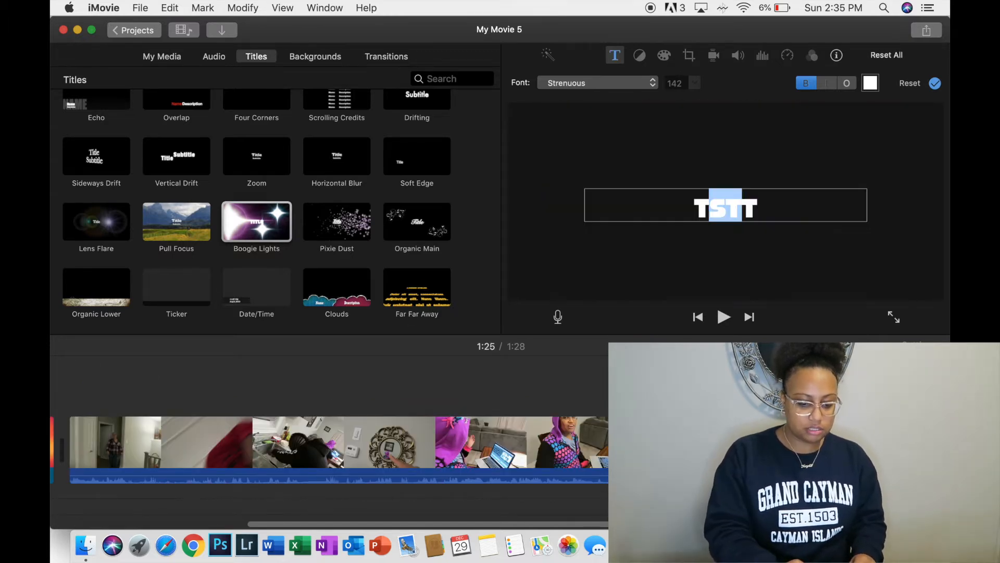
pyautogui.click(834, 448)
pyautogui.click(881, 448)
pyautogui.press('Delete')
# - Reopen the title above the Blobs background and extend its text to "TEST 123"
pyautogui.hscroll(-5, 328, 448)
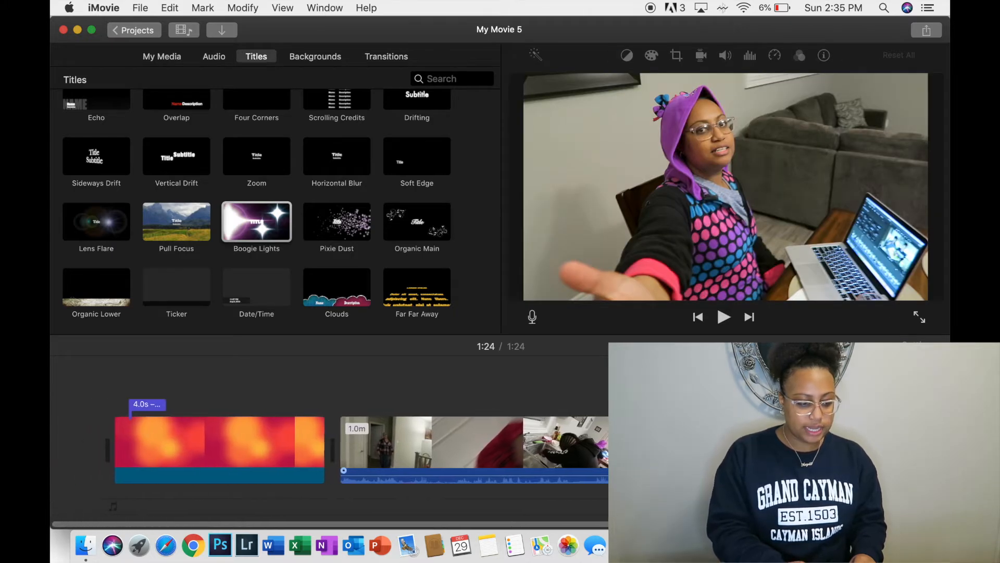
pyautogui.click(123, 406)
pyautogui.doubleClick(123, 406)
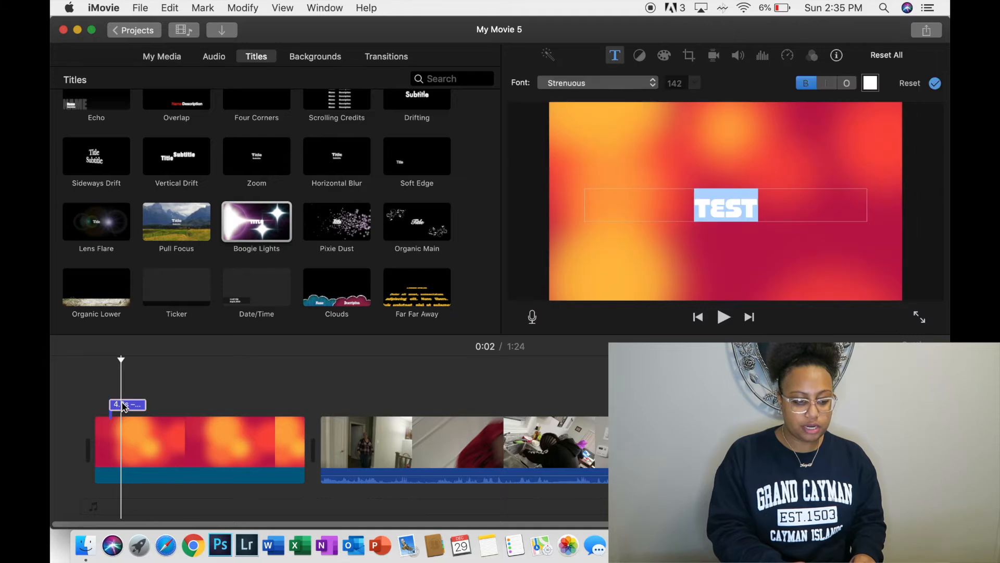
pyautogui.click(766, 213)
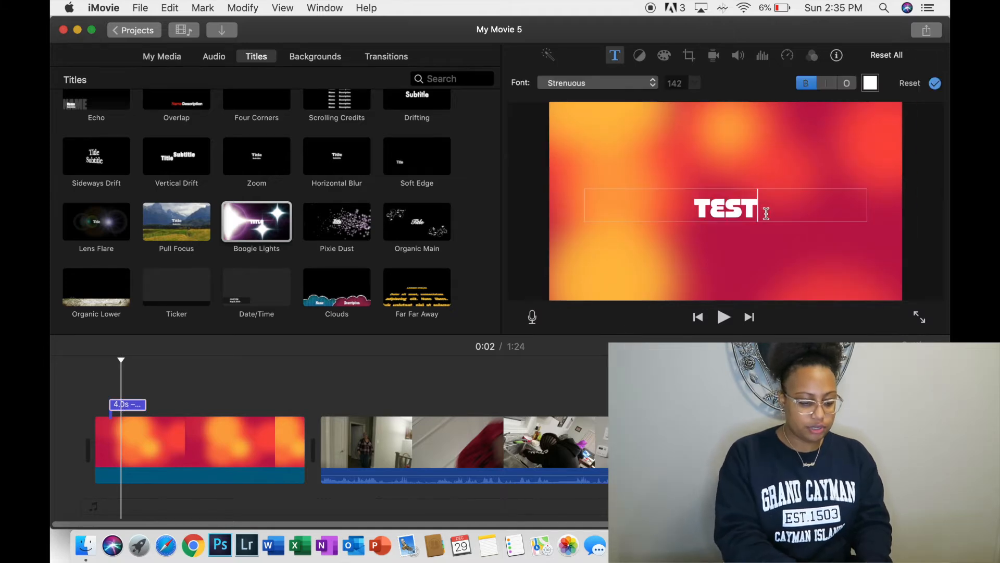
pyautogui.write('1234')
pyautogui.press('BackSpace')
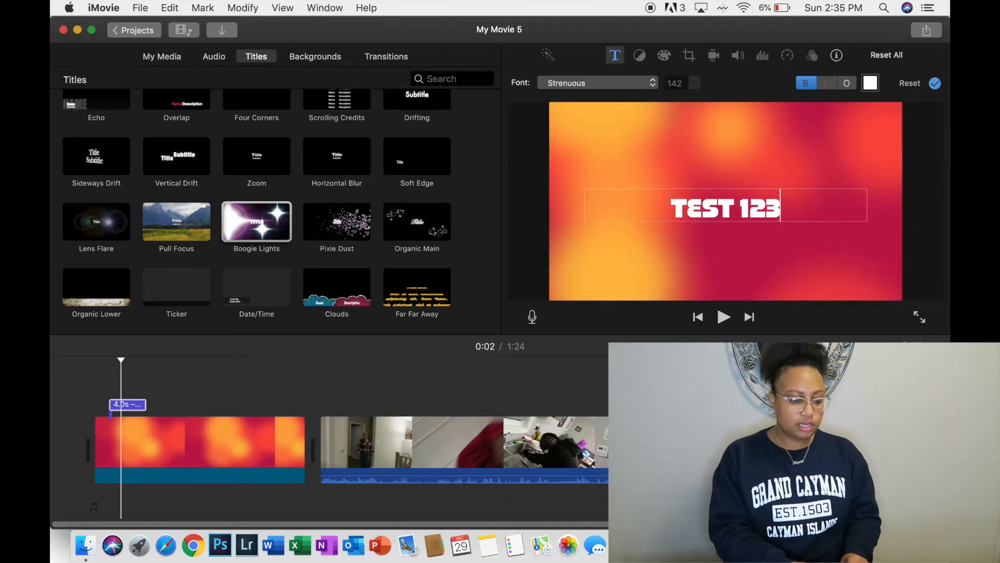
# - Play the titled background from the start of the timeline, and delete the Blobs background clip
pyautogui.click(99, 401)
pyautogui.press('space')
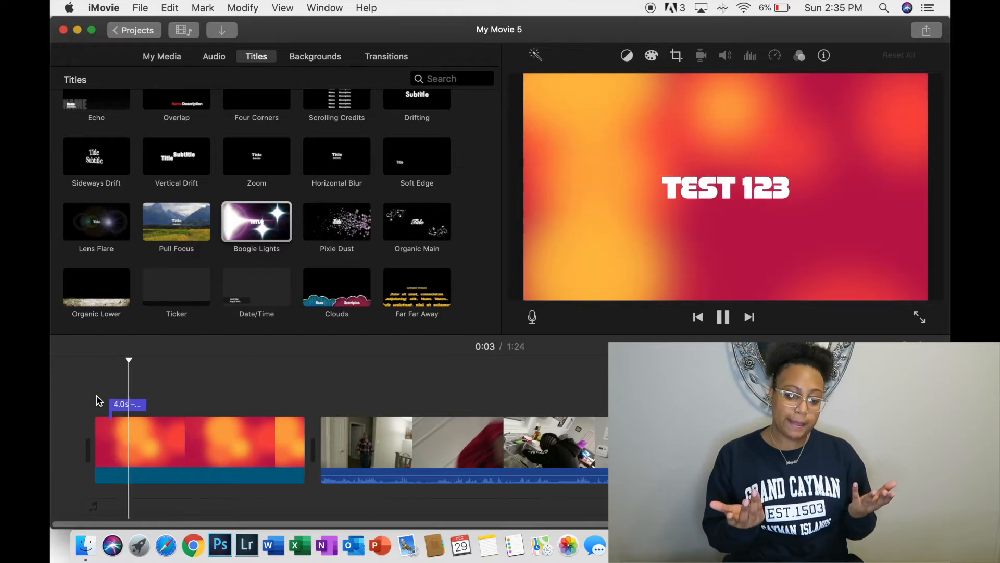
pyautogui.press('space')
pyautogui.click(134, 448)
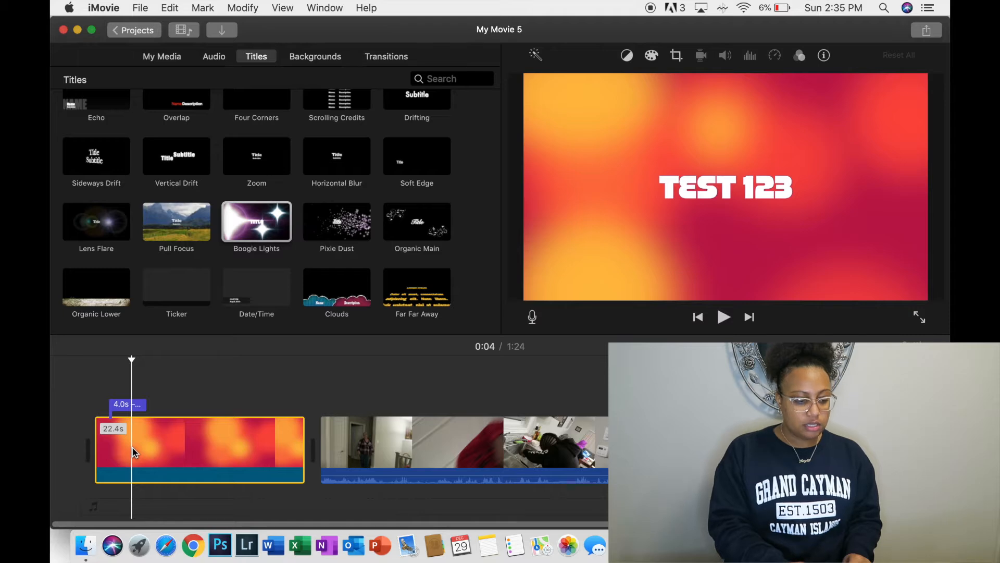
pyautogui.press('Delete')
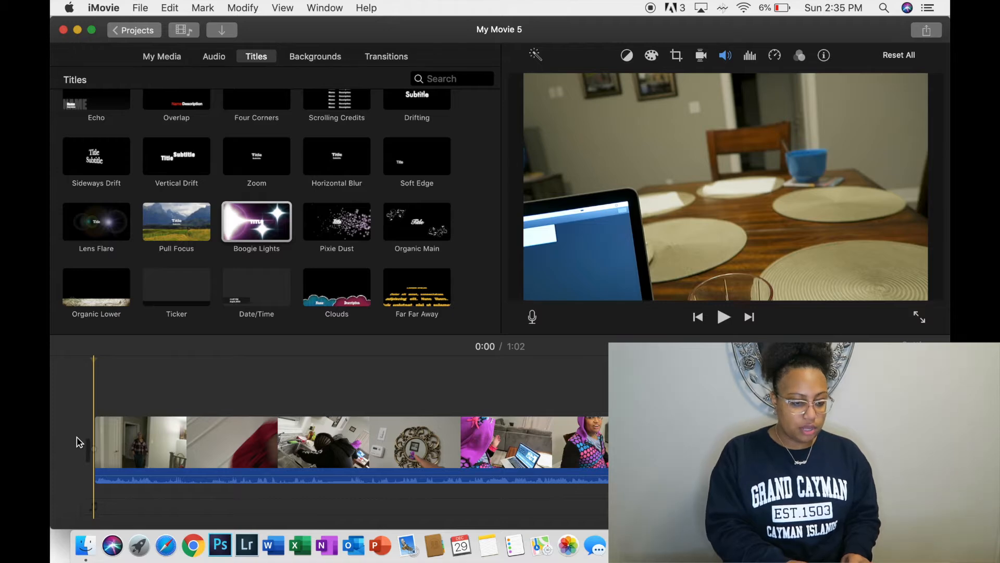
pyautogui.scroll(-5, 330, 185)
pyautogui.scroll(10, 331, 185)
pyautogui.scroll(1, 331, 185)
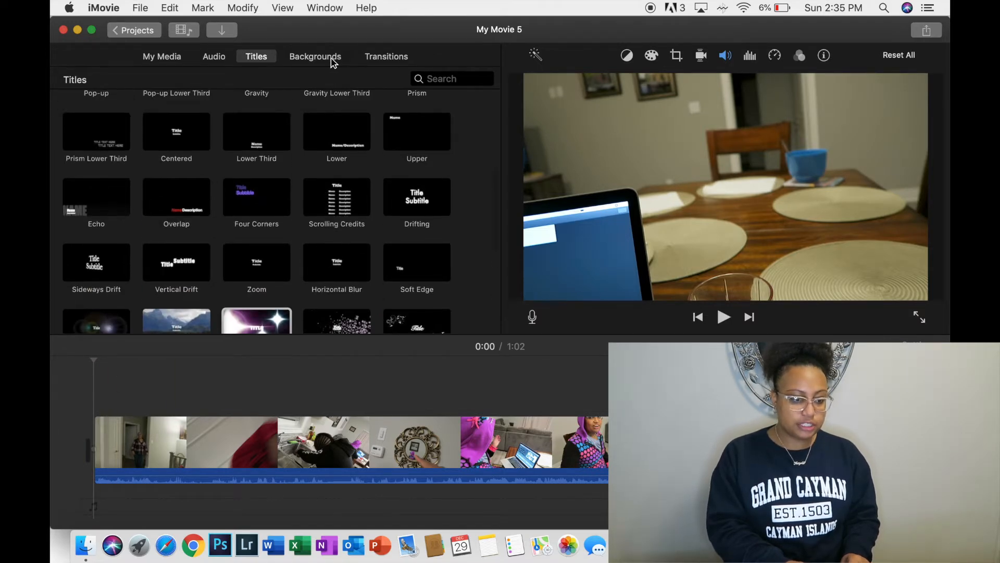
pyautogui.click(334, 58)
# - Browse the available transitions, and place the Circle Open transition before the first video clip
pyautogui.click(388, 57)
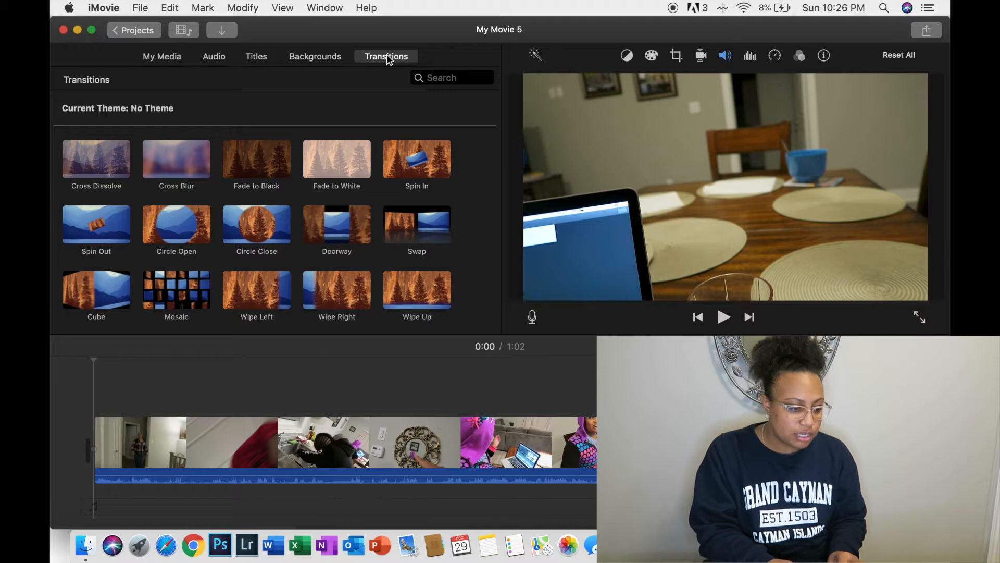
pyautogui.scroll(-2, 344, 220)
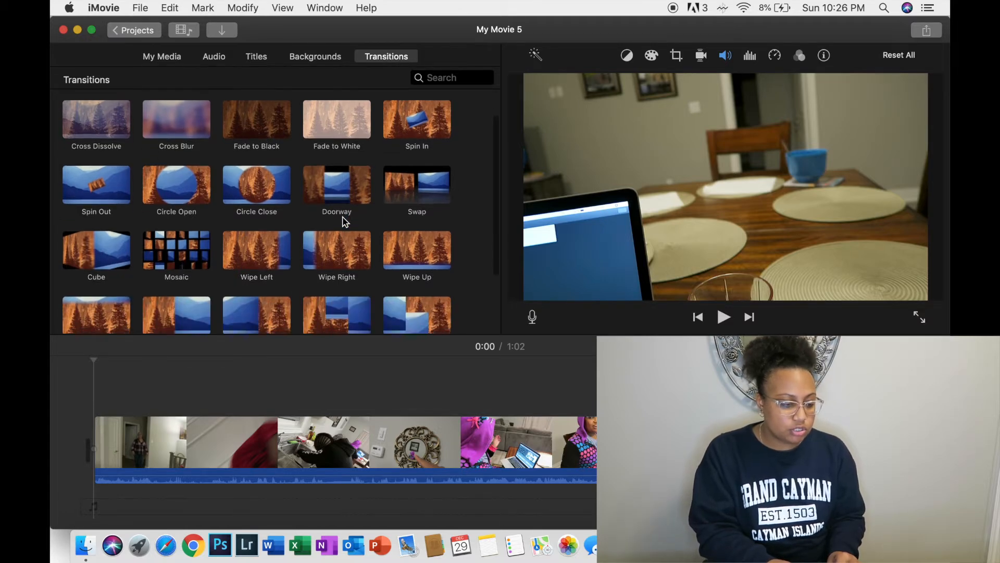
pyautogui.scroll(-3, 245, 242)
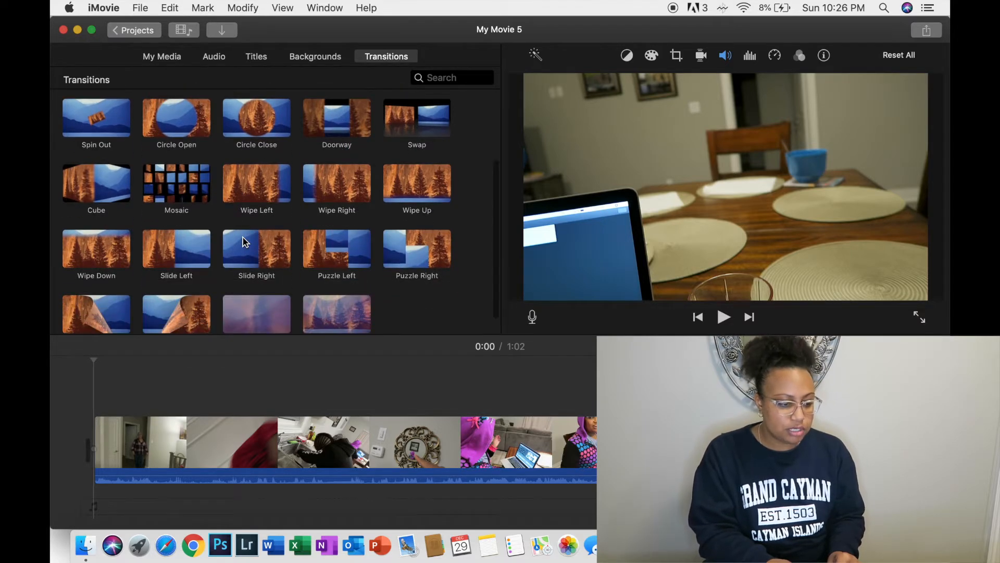
pyautogui.scroll(3, 245, 242)
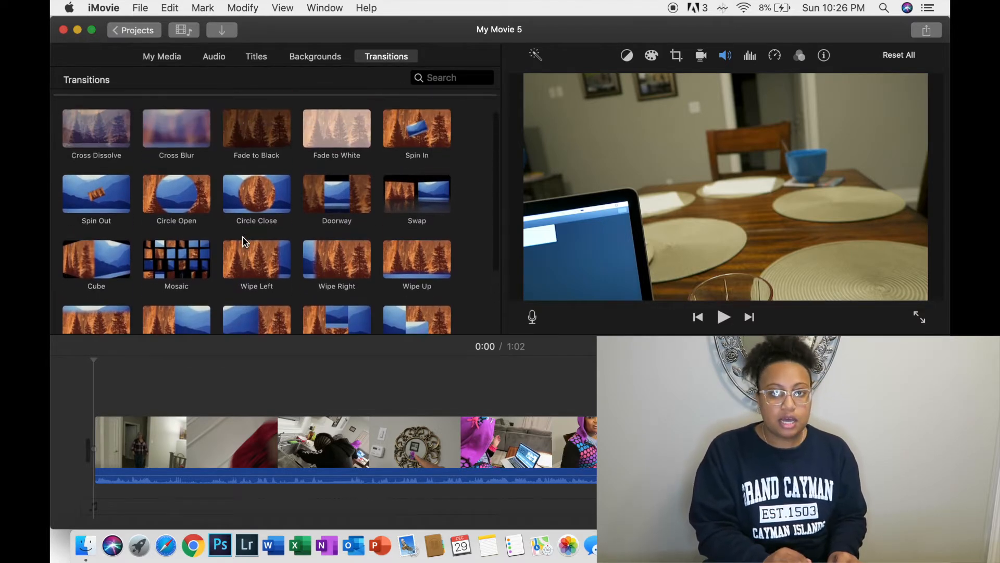
pyautogui.scroll(-2, 244, 242)
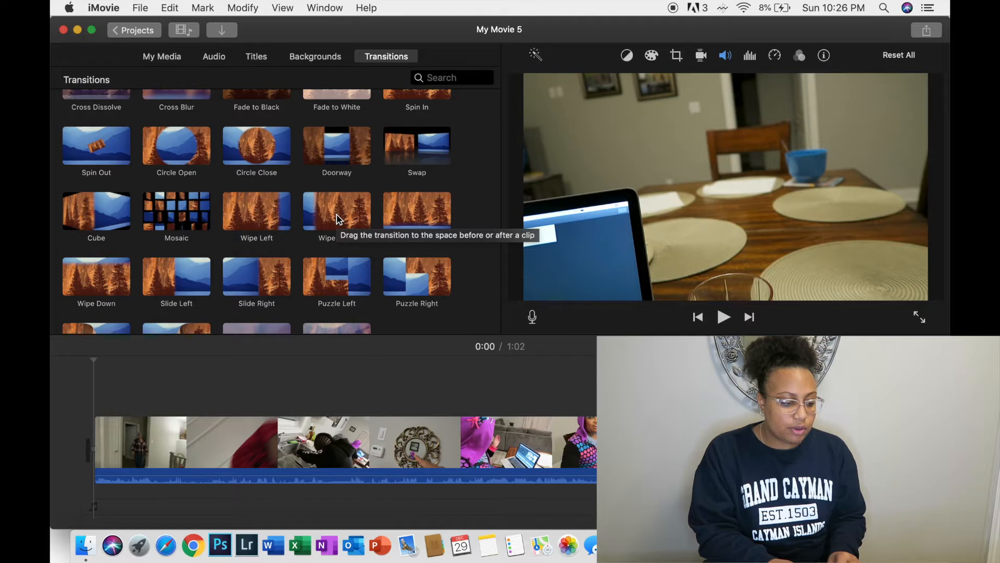
pyautogui.moveTo(337, 218); pyautogui.dragTo(78, 451)
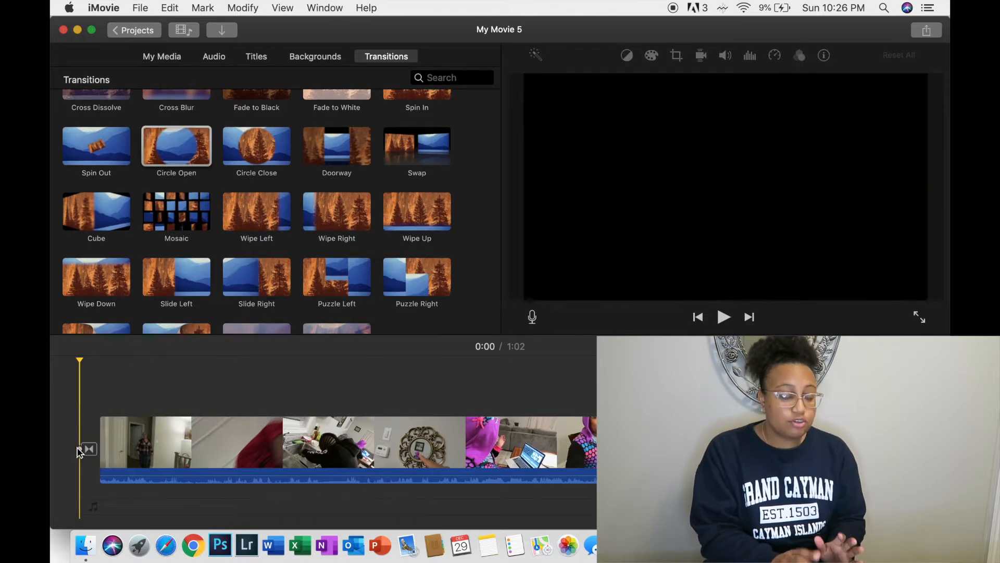
# - Play the opening from the start of the timeline to preview the Circle Open transition, and delete that transition
pyautogui.press('space')
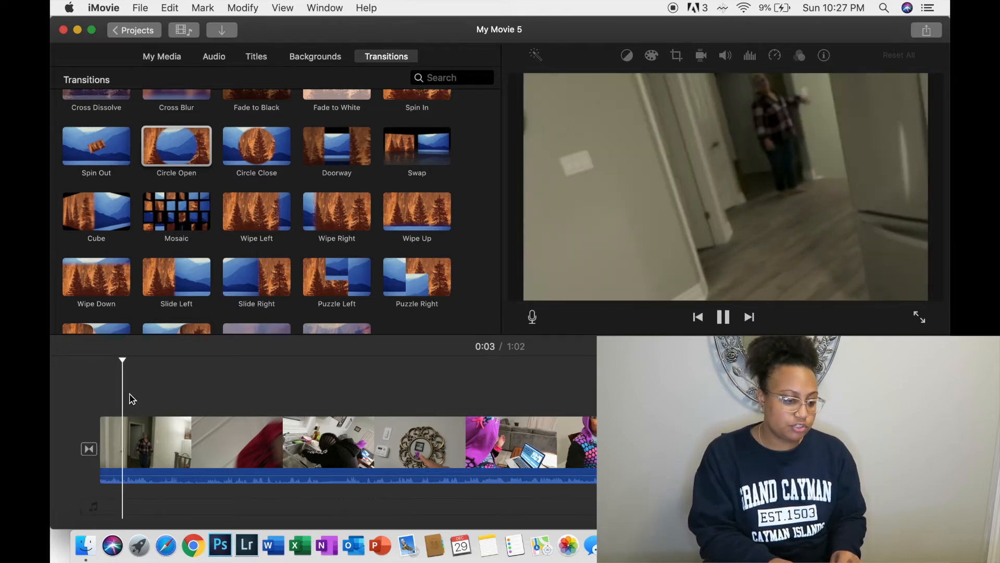
pyautogui.scroll(-3, 271, 256)
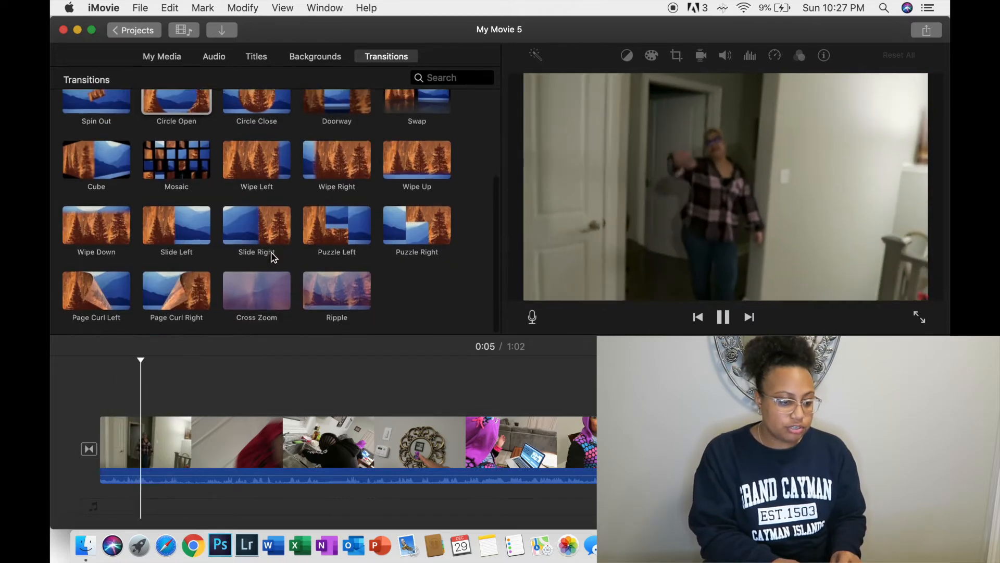
pyautogui.scroll(2, 271, 256)
pyautogui.click(73, 438)
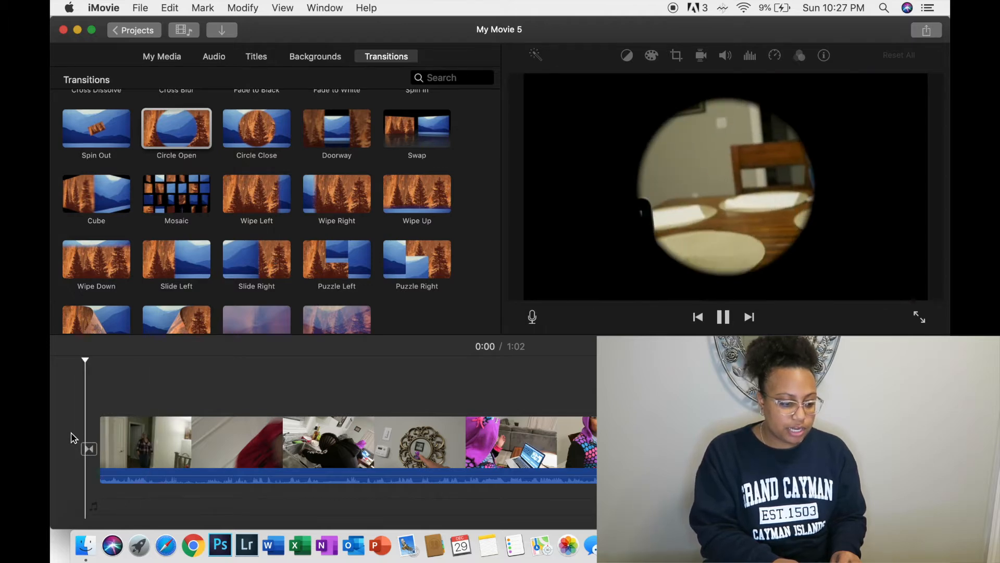
pyautogui.press('space')
pyautogui.click(89, 449)
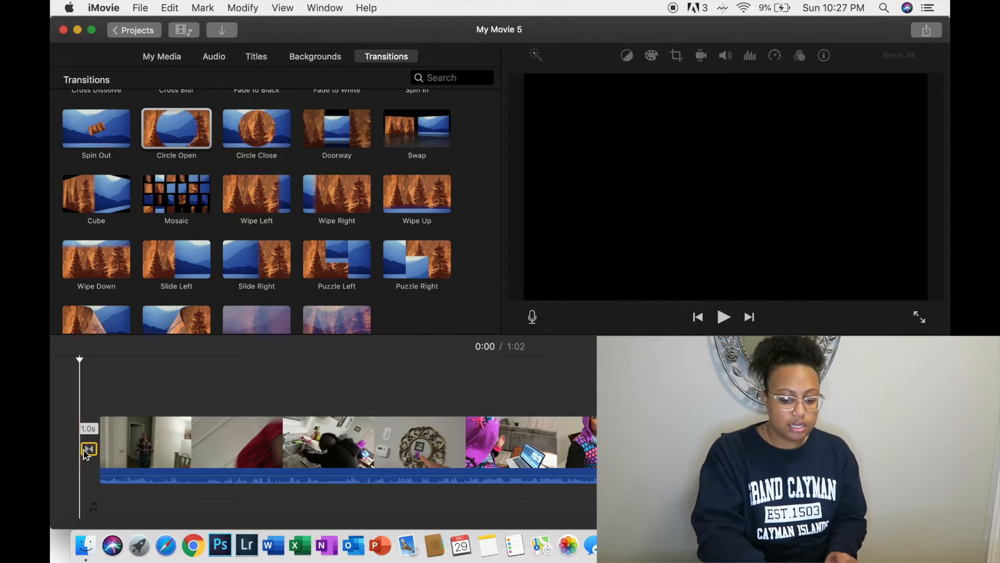
pyautogui.press('Delete')
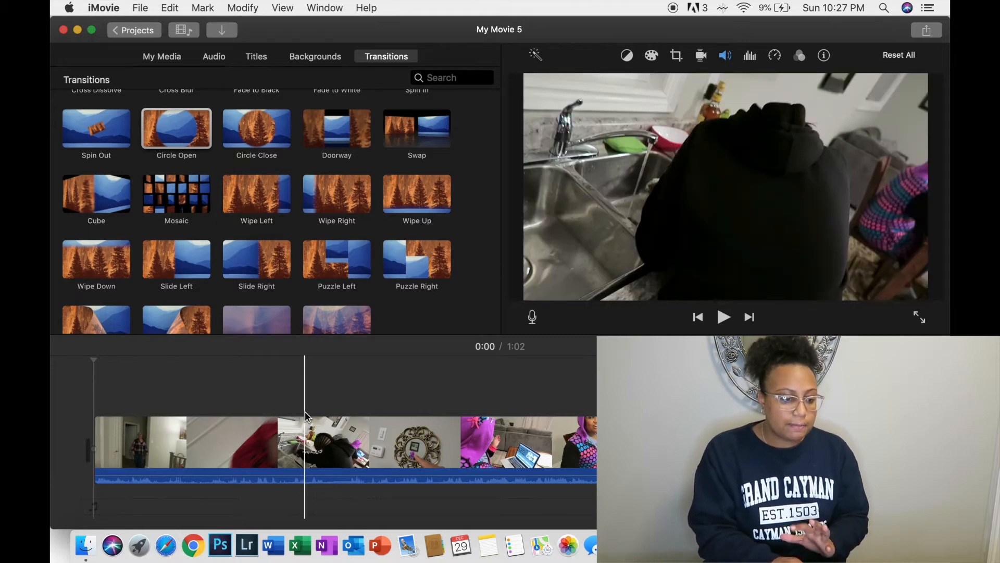
pyautogui.click(162, 57)
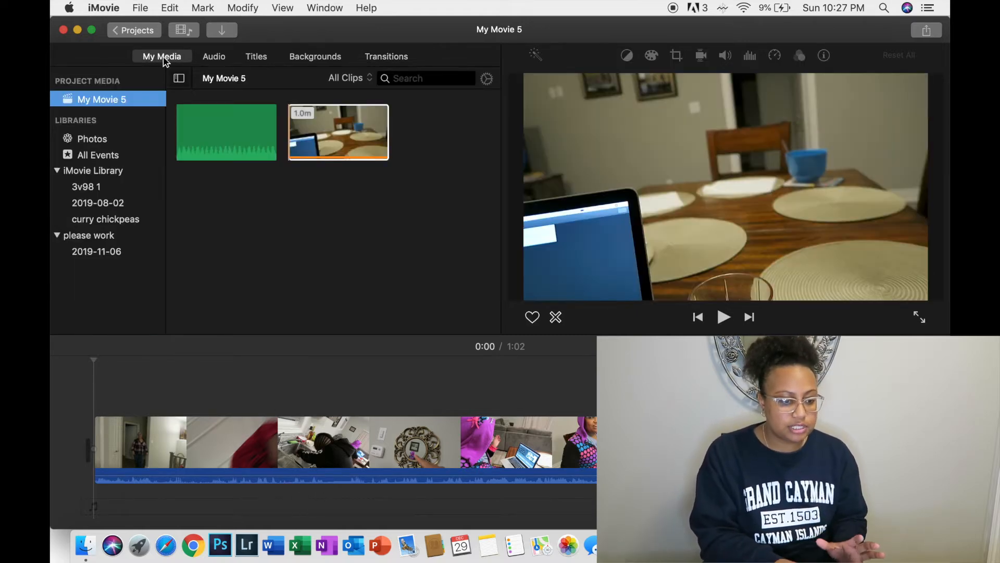
pyautogui.click(310, 367)
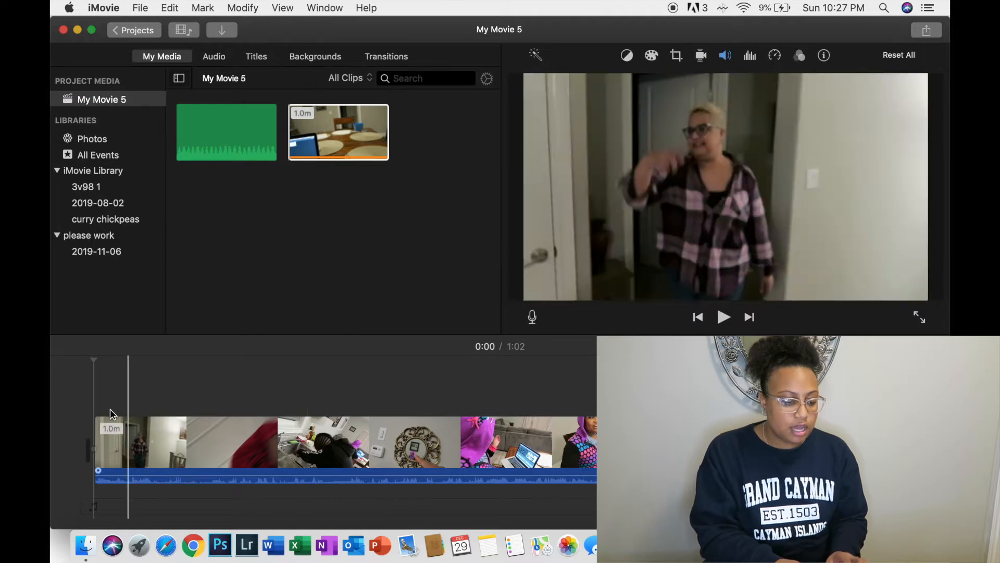
pyautogui.click(292, 149)
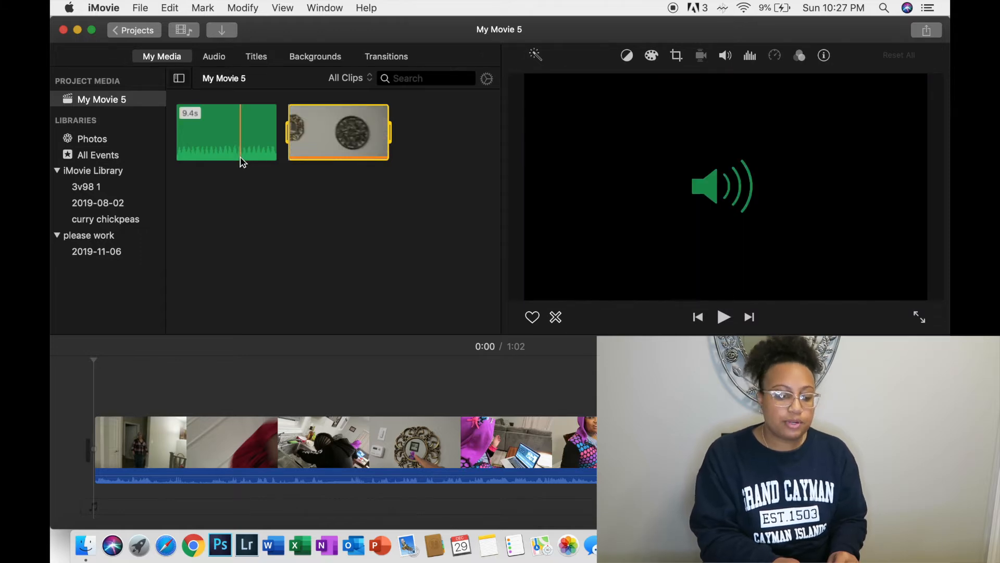
pyautogui.click(223, 60)
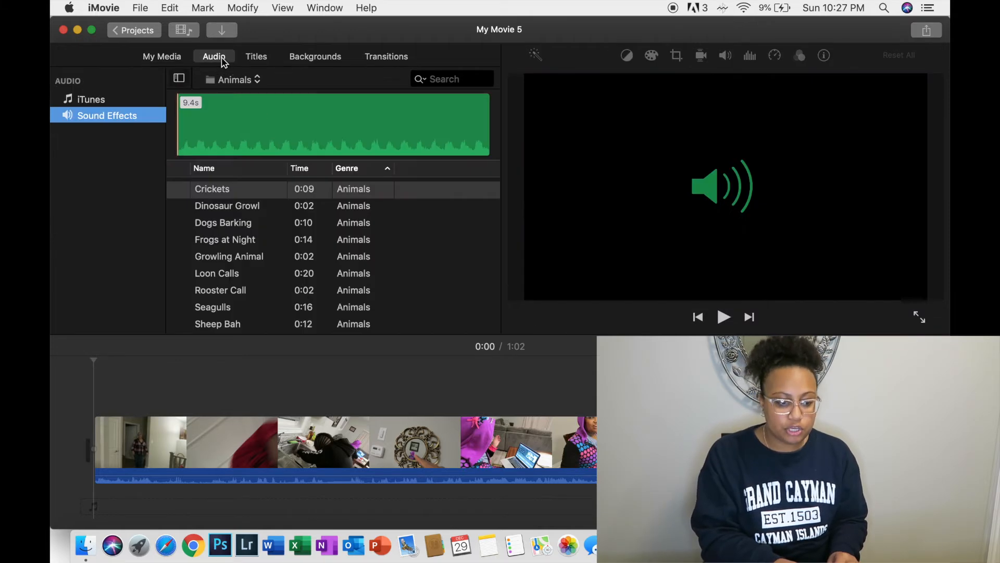
pyautogui.click(163, 58)
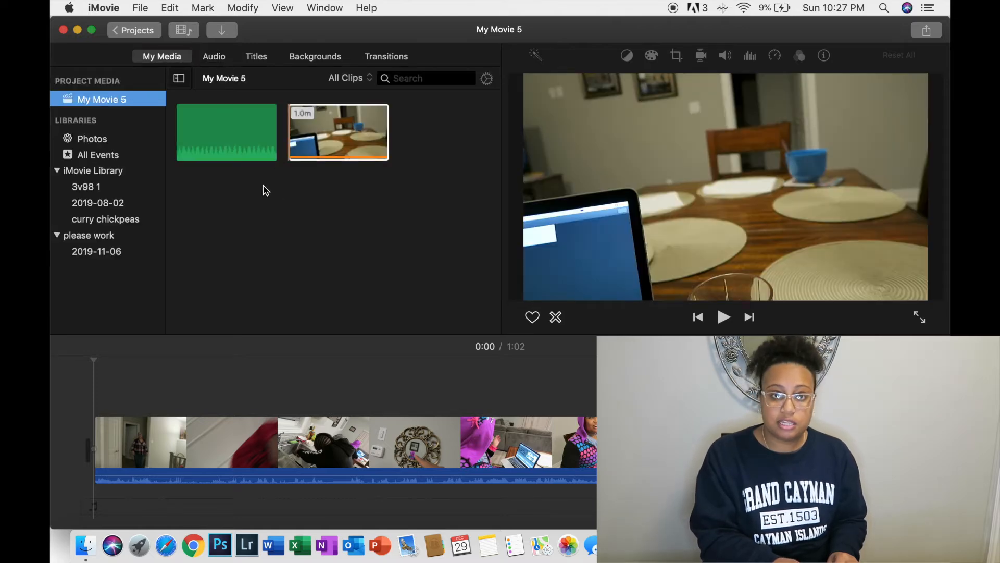
pyautogui.click(265, 192)
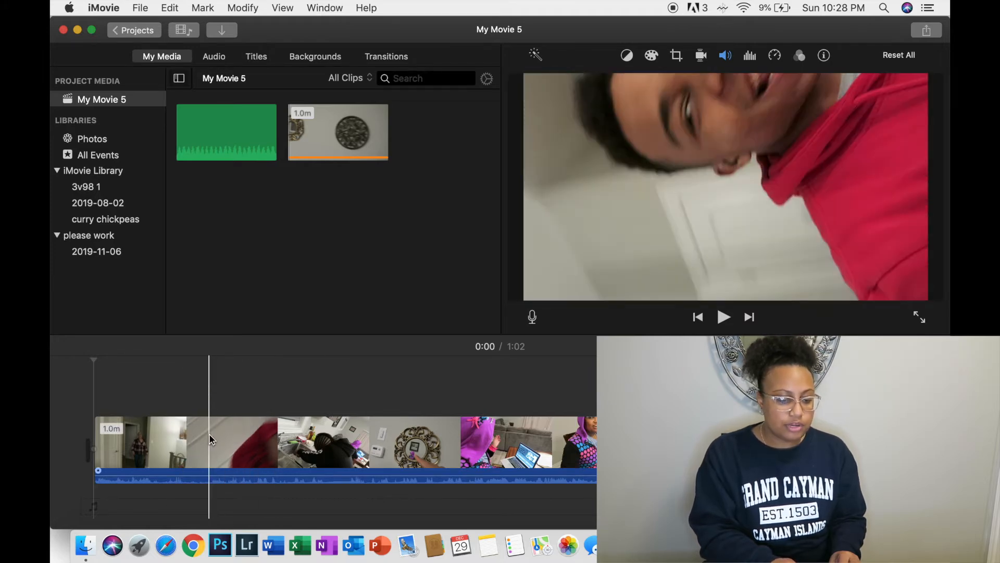
# - Split the video clip on the timeline at 0:14
pyautogui.click(212, 452)
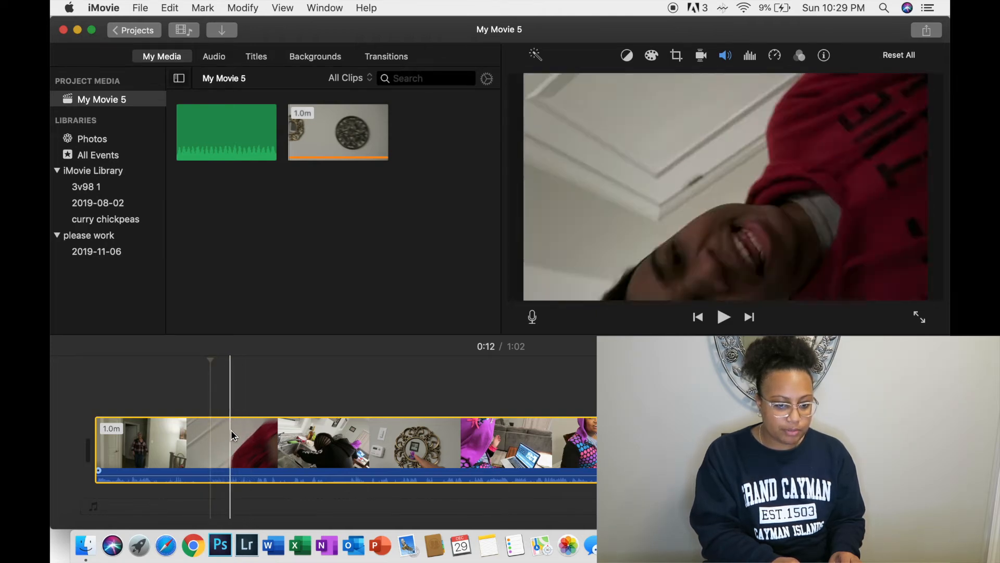
pyautogui.click(235, 435)
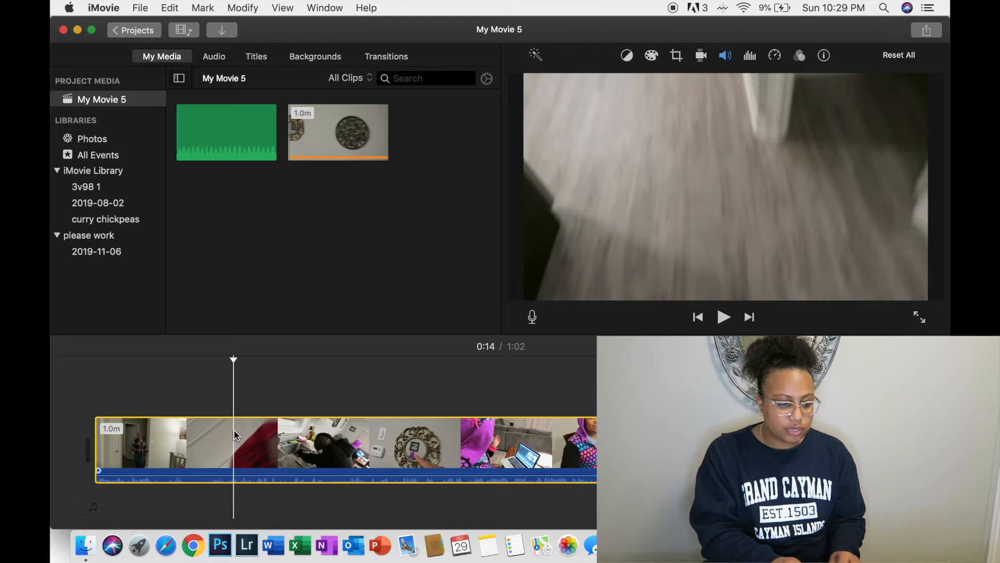
pyautogui.rightClick(234, 436)
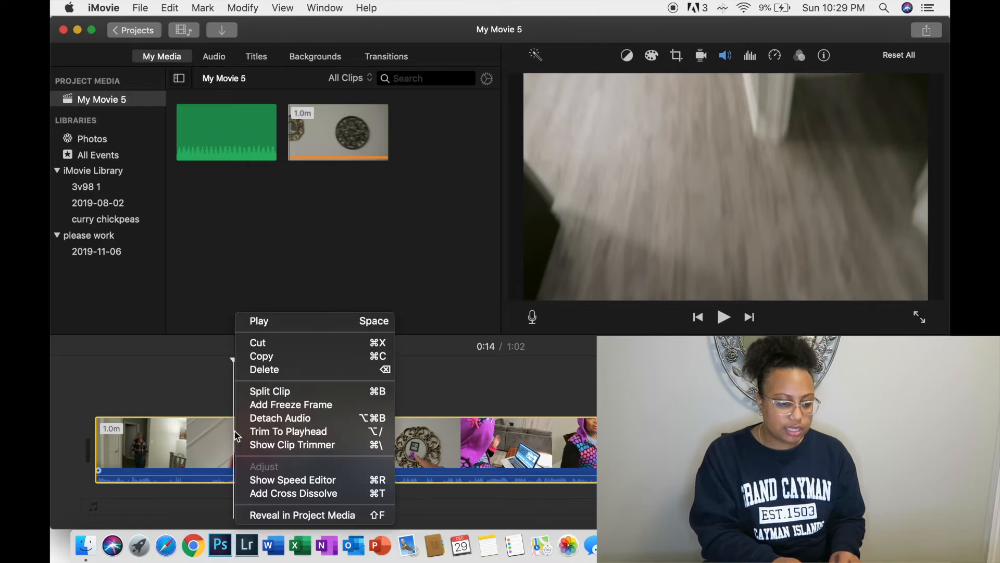
pyautogui.click(284, 391)
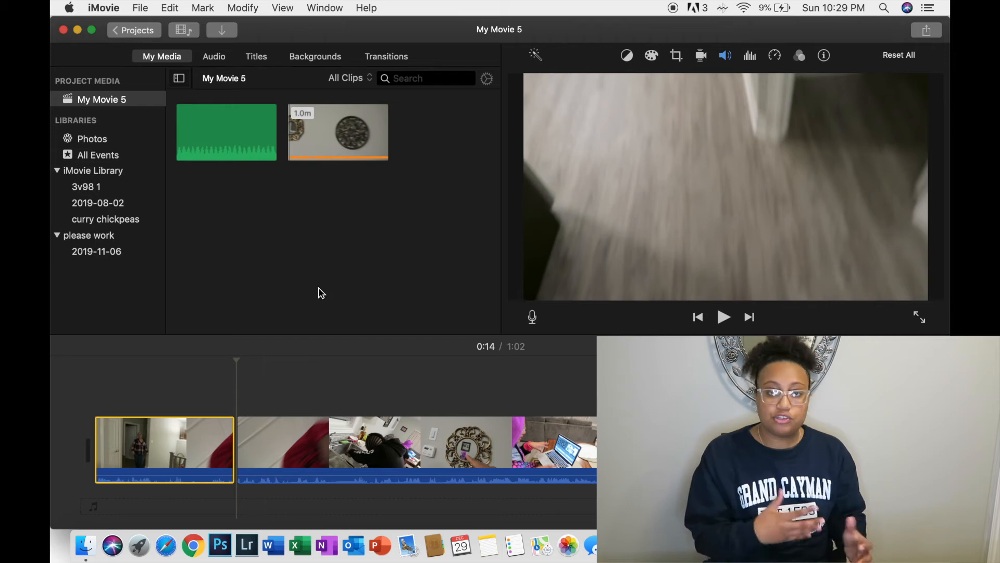
# - Place the Cross Zoom transition at the cut between the two halves of the split clip
pyautogui.click(379, 60)
pyautogui.scroll(-1, 347, 232)
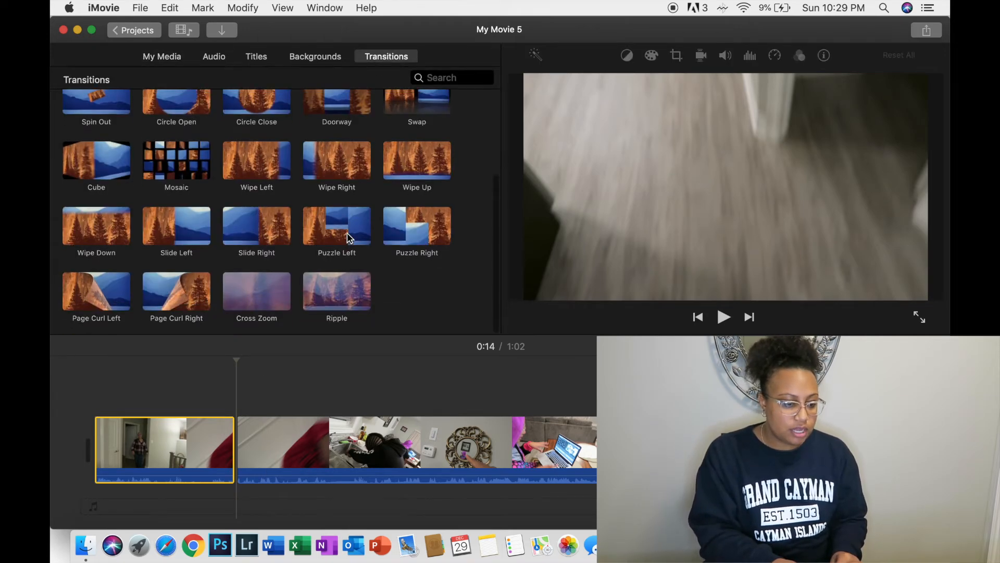
pyautogui.moveTo(279, 288); pyautogui.dragTo(239, 454)
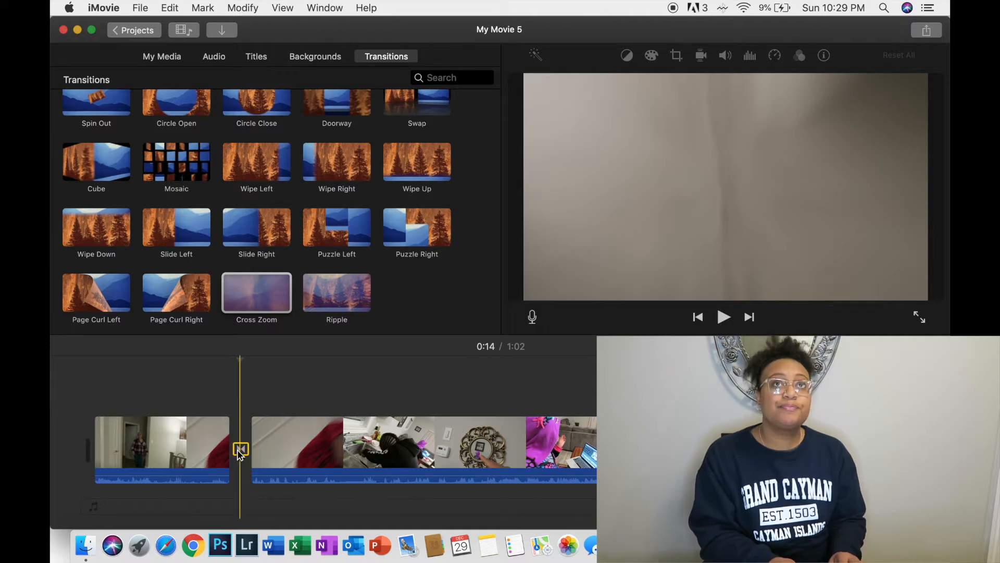
# - Play the timeline from shortly before the cut to preview the Cross Zoom transition
pyautogui.click(229, 423)
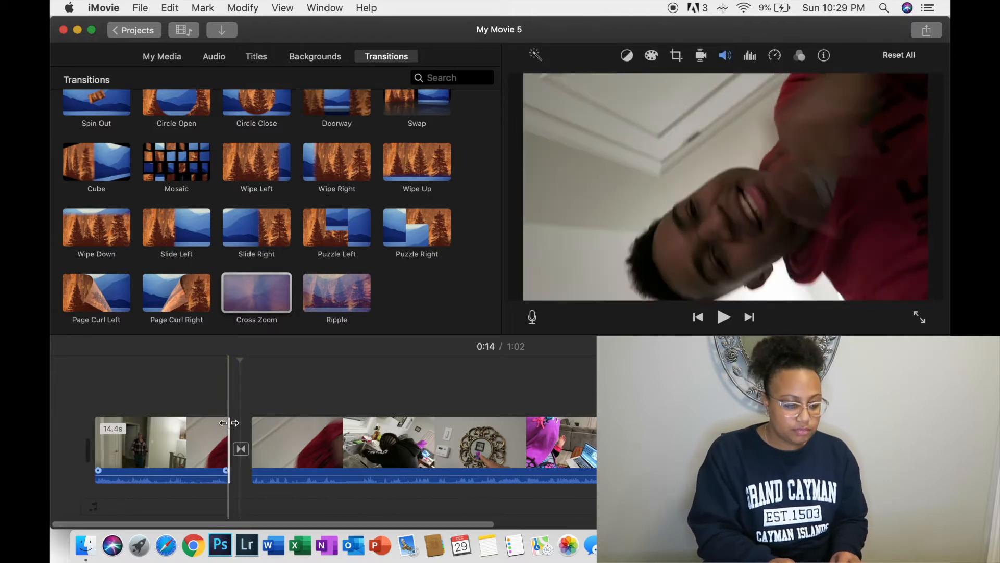
pyautogui.click(206, 421)
pyautogui.press('space')
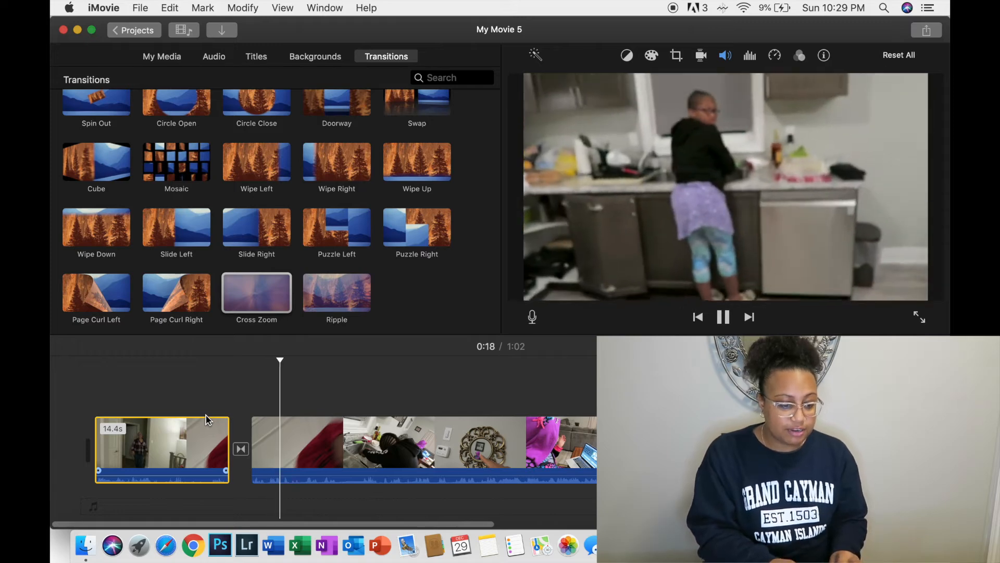
pyautogui.press('space')
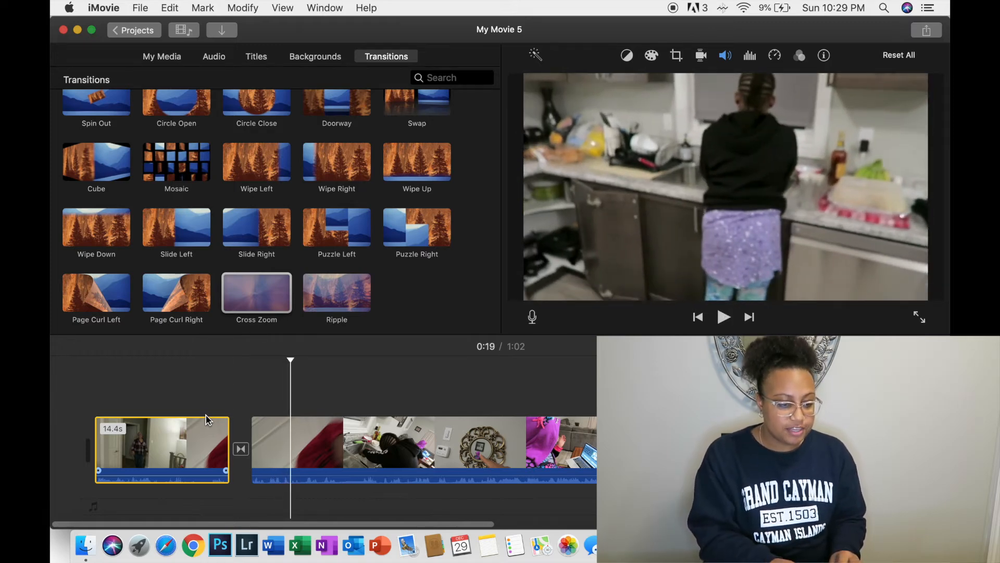
# - Browse the title styles and place the Boogie Lights title above the very start of the first video clip
pyautogui.click(83, 393)
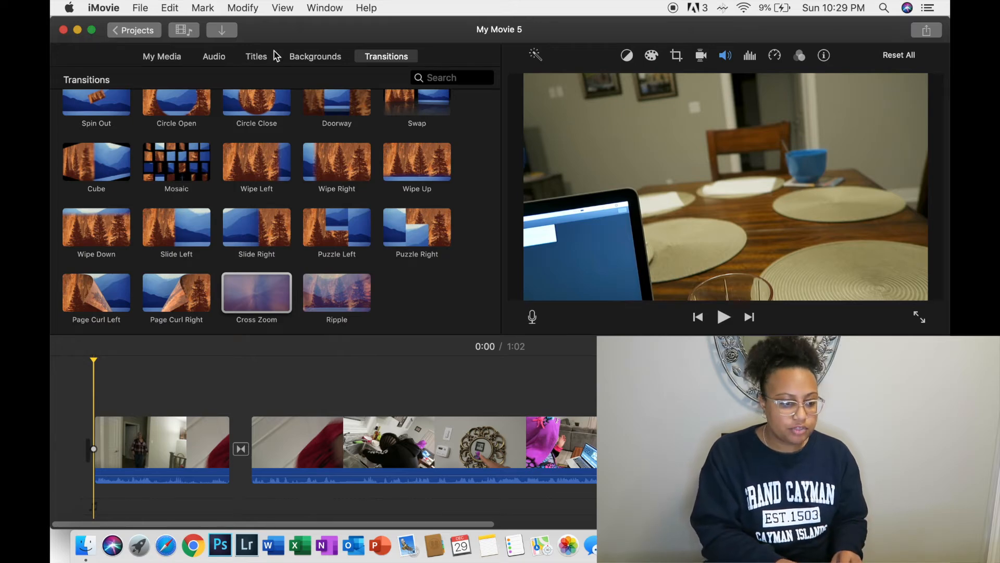
pyautogui.press('cmd+3')
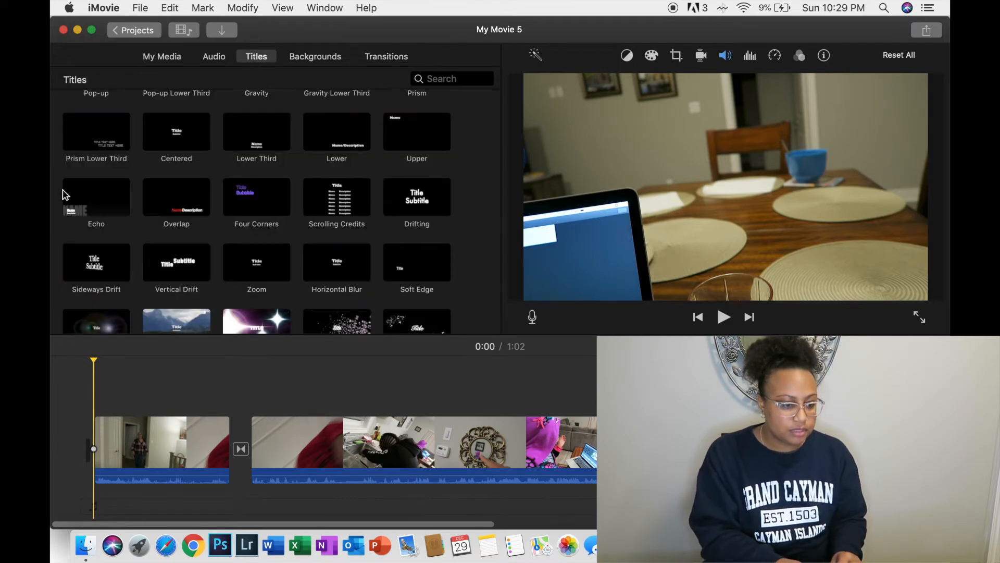
pyautogui.scroll(-5, 325, 242)
pyautogui.scroll(3, 326, 242)
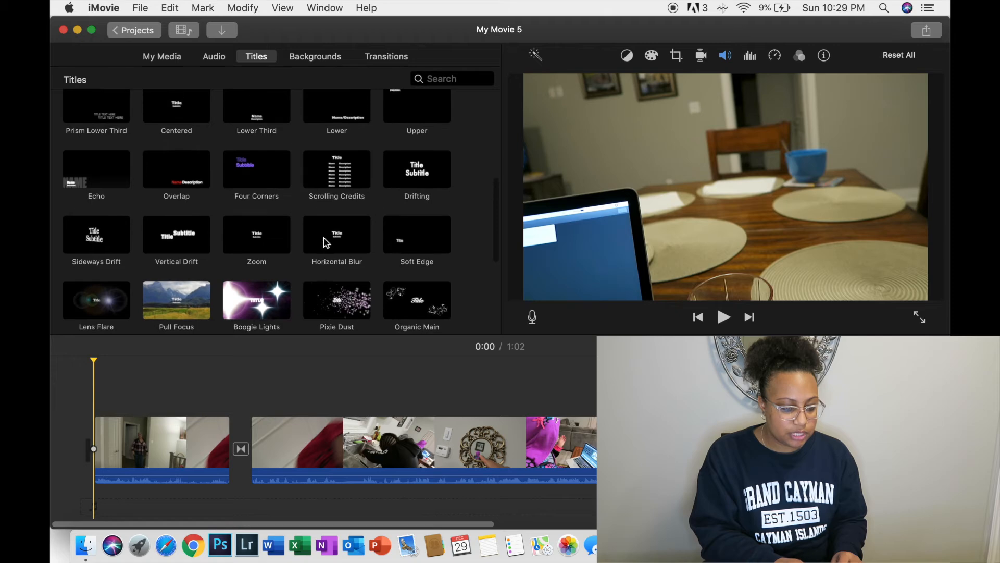
pyautogui.scroll(-5, 306, 223)
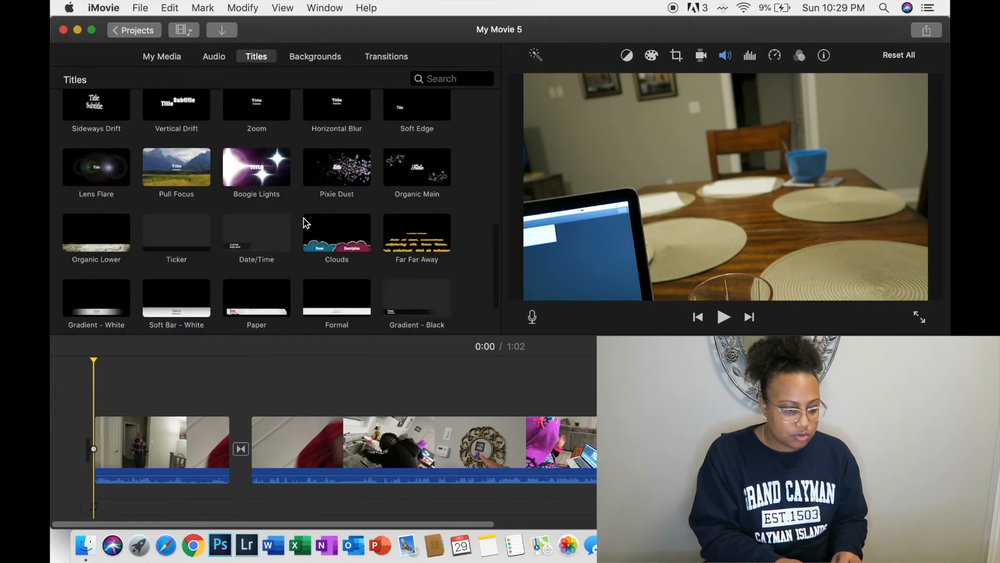
pyautogui.scroll(2, 305, 223)
pyautogui.moveTo(263, 189); pyautogui.dragTo(95, 390)
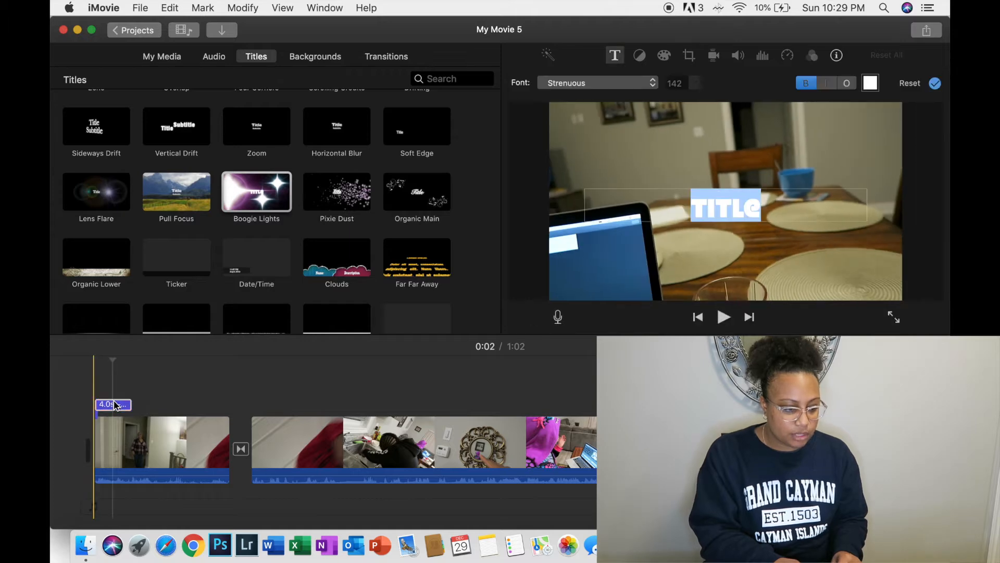
# - Replace the placeholder text of the Boogie Lights title with "SILLY VIDEO"
pyautogui.click(108, 405)
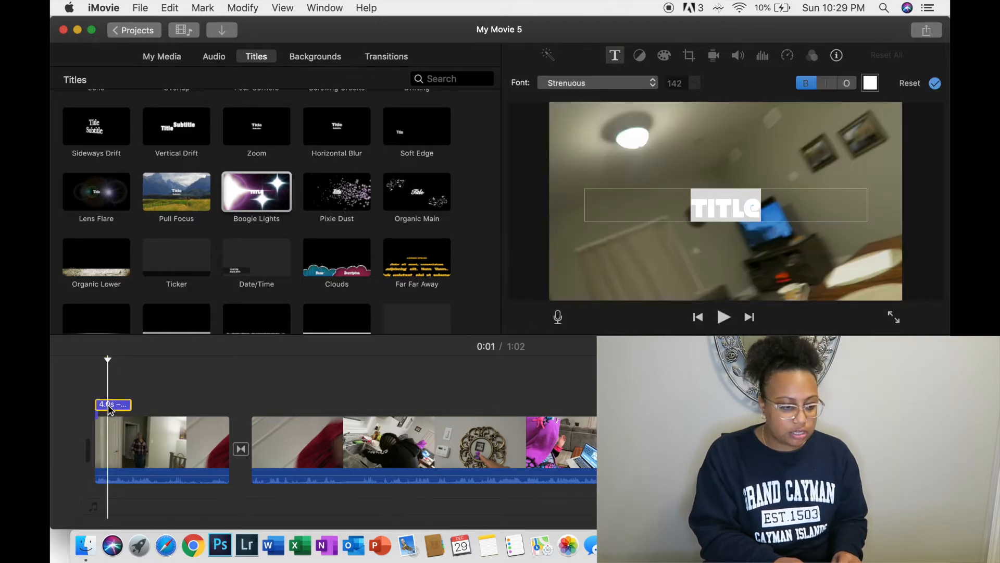
pyautogui.doubleClick(746, 213)
pyautogui.press('BackSpace')
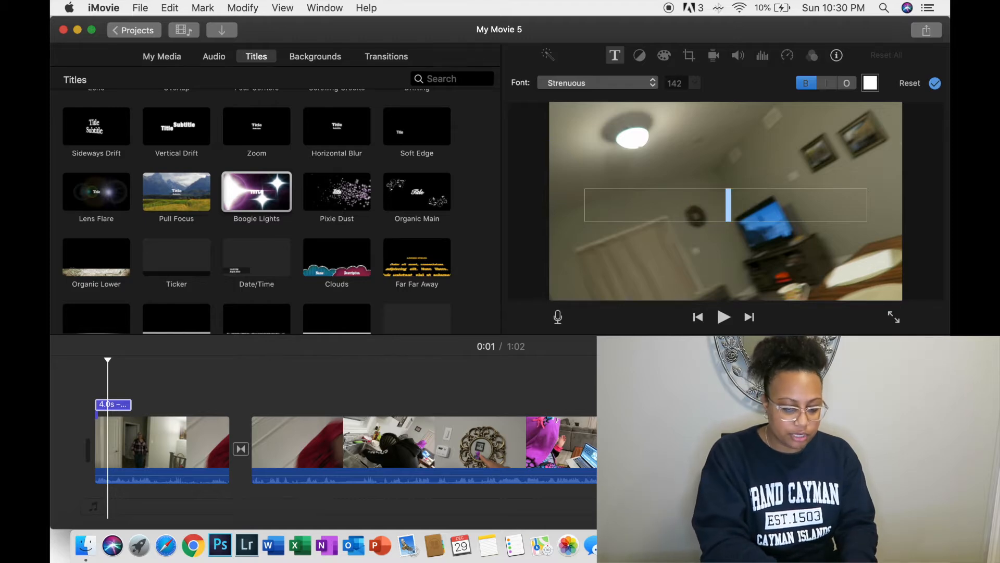
pyautogui.write('SI')
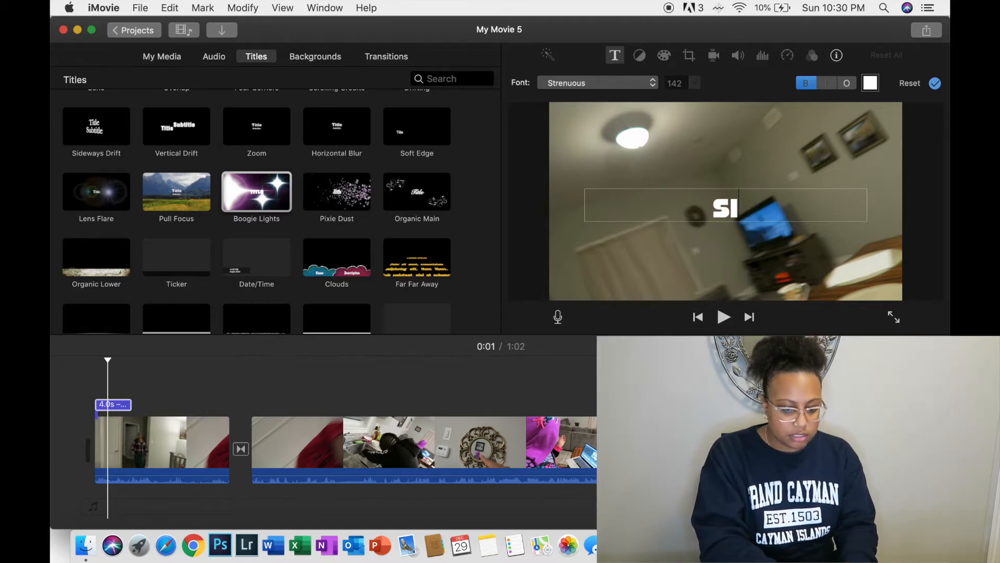
pyautogui.write('LLY VIDEO')
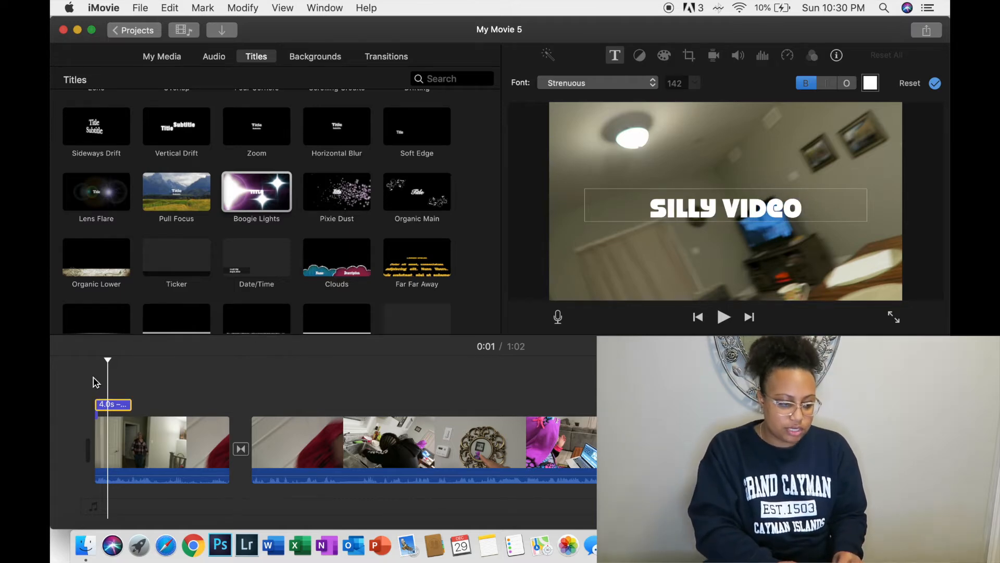
# - Play the opening from the start of the timeline to preview the animated title
pyautogui.click(93, 378)
pyautogui.press('space')
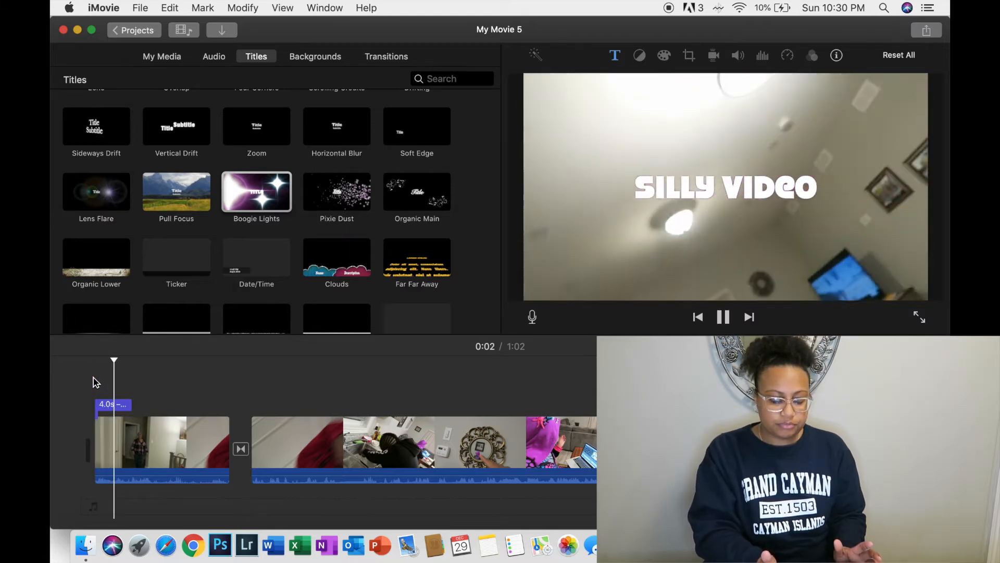
pyautogui.press('space')
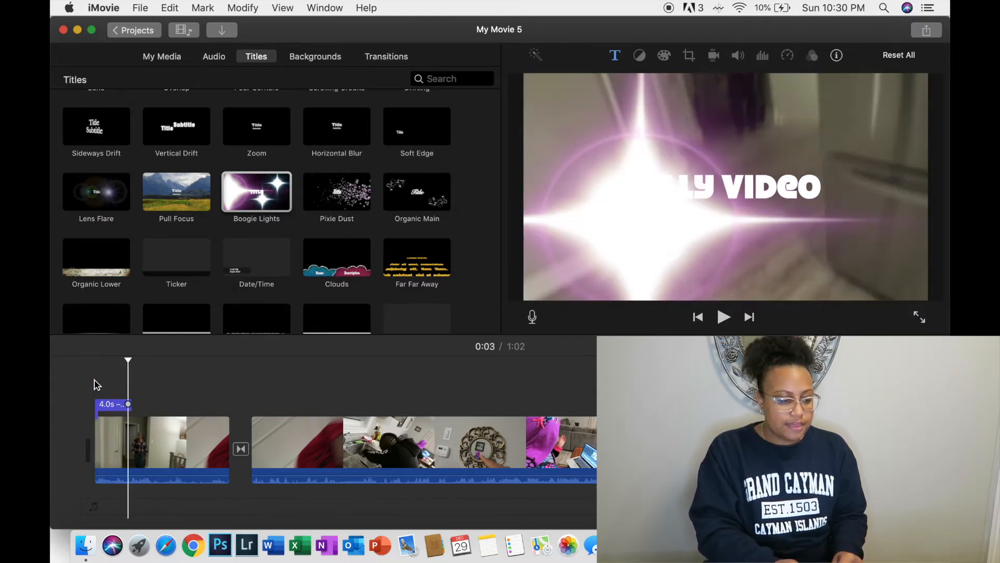
# - Dismiss the disk space notification and shorten the Boogie Lights title to 3.0 s
pyautogui.click(104, 410)
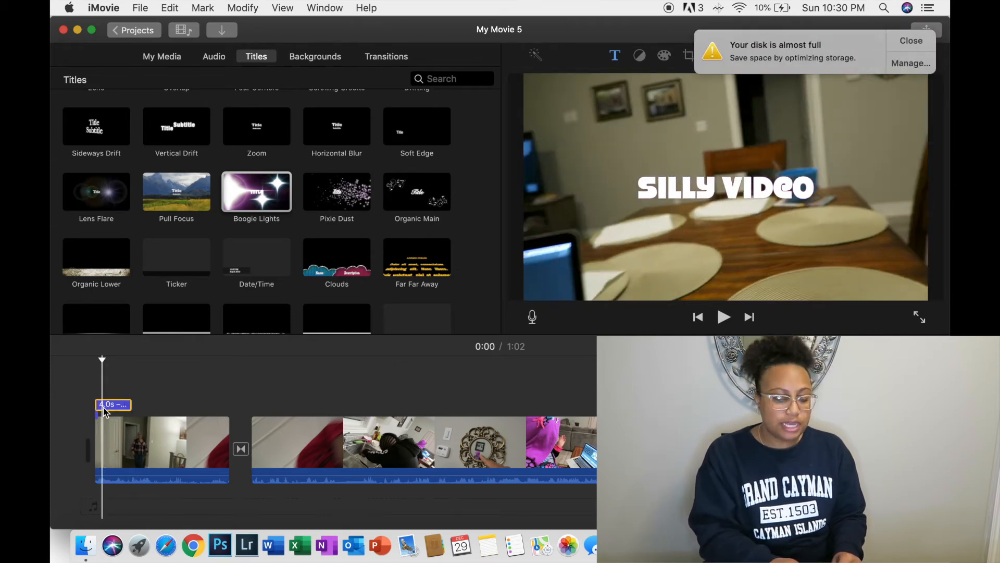
pyautogui.click(910, 42)
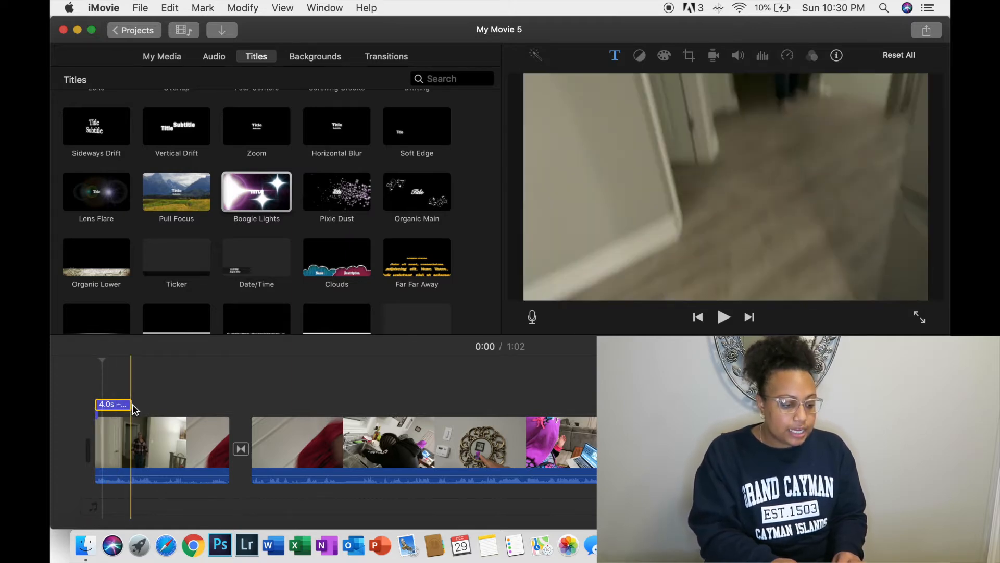
pyautogui.moveTo(135, 406); pyautogui.dragTo(113, 404)
pyautogui.moveTo(107, 402); pyautogui.dragTo(106, 402)
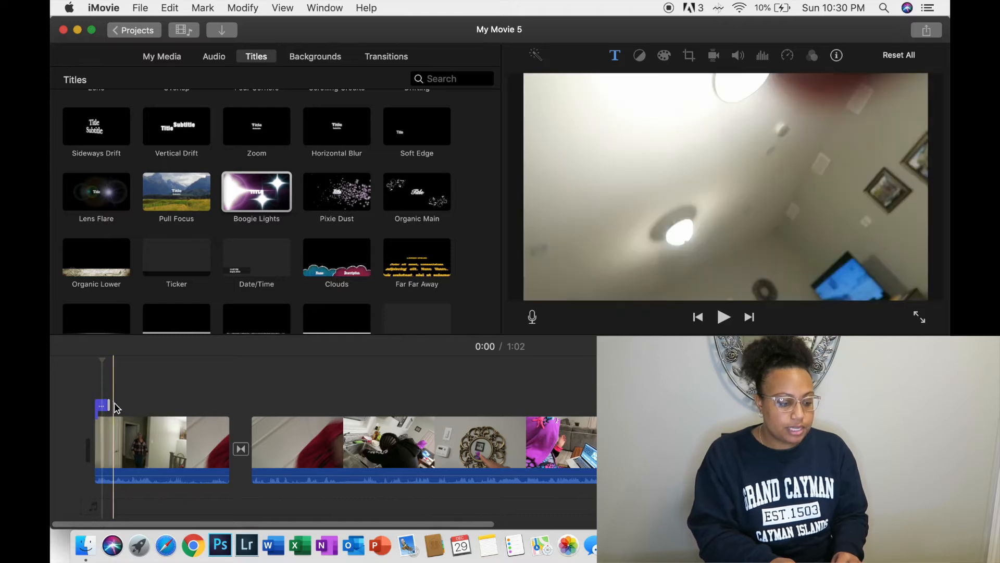
pyautogui.moveTo(112, 405); pyautogui.dragTo(123, 406)
pyautogui.click(92, 402)
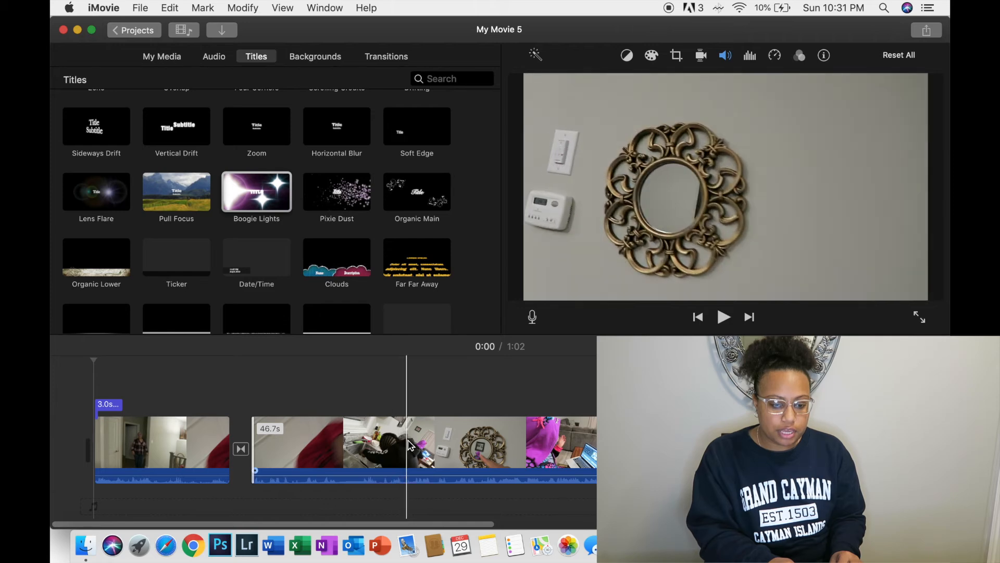
# - Split the 46.7 s clip at 0:32 and 0:36 to isolate the close-up of the mirror as its own segment
pyautogui.click(412, 445)
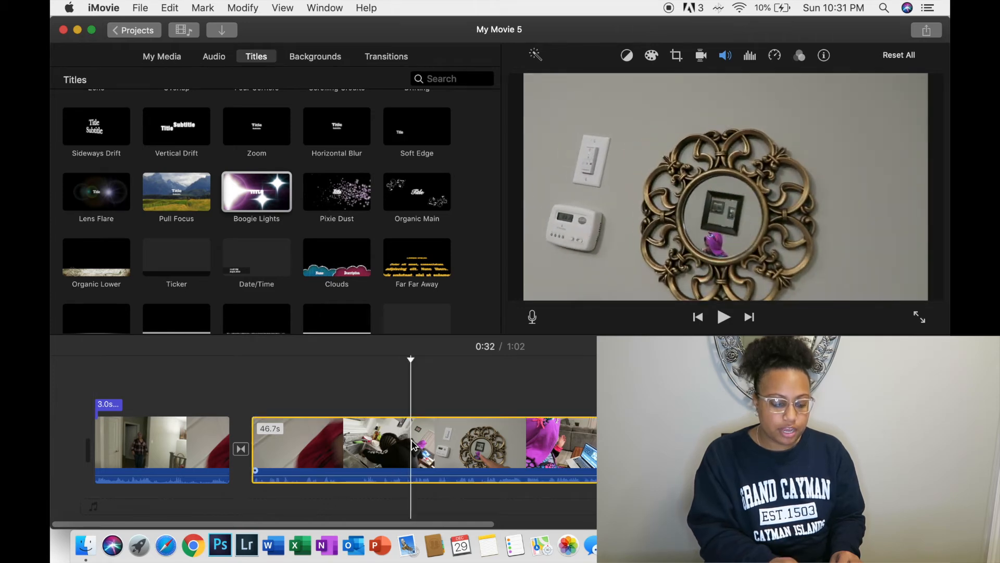
pyautogui.rightClick(413, 444)
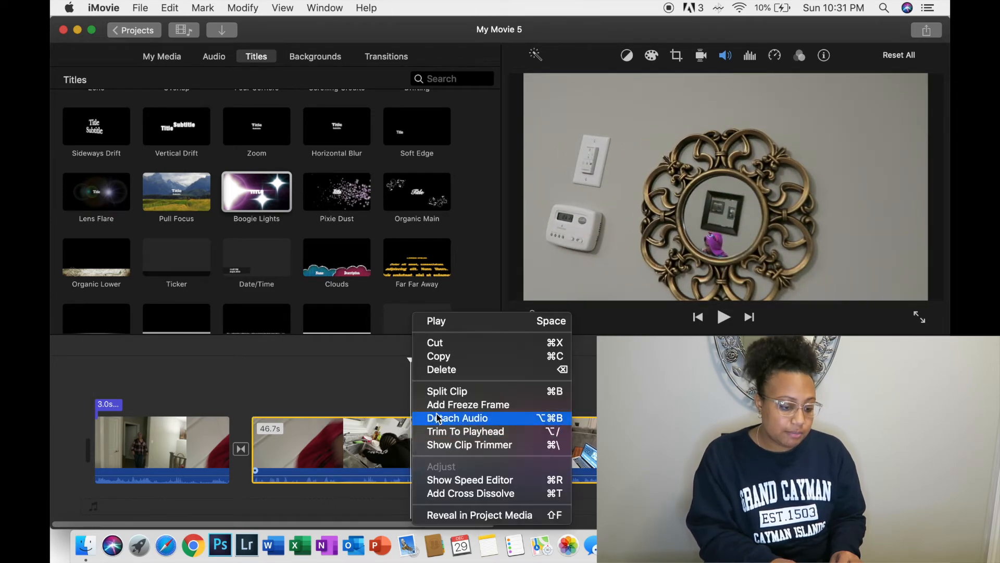
pyautogui.click(439, 391)
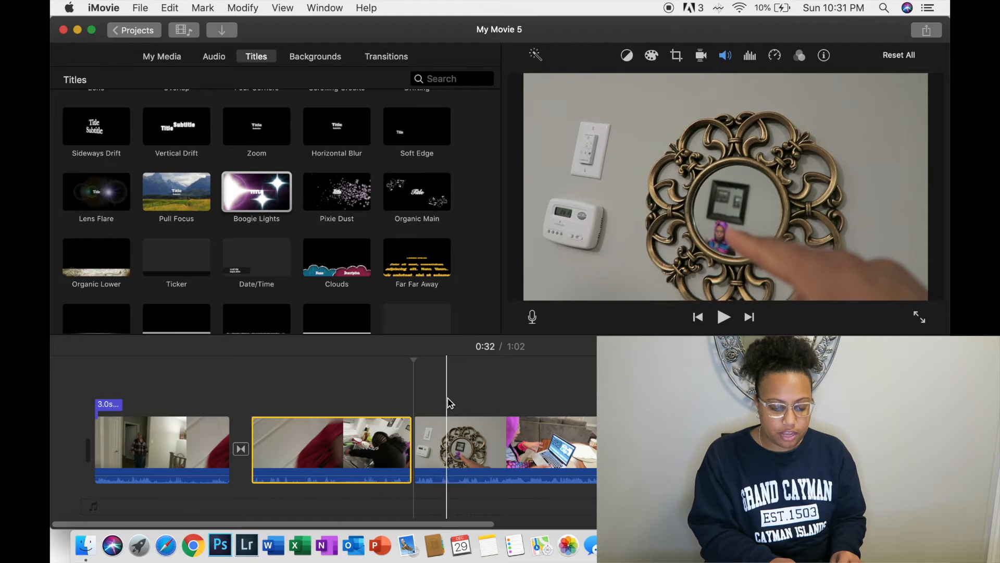
pyautogui.click(452, 428)
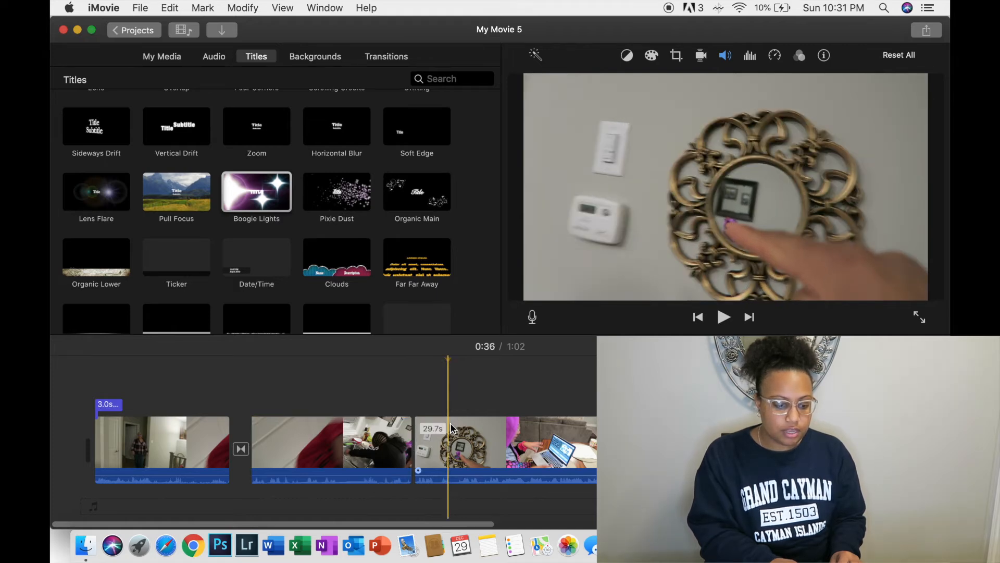
pyautogui.rightClick(452, 428)
pyautogui.click(485, 390)
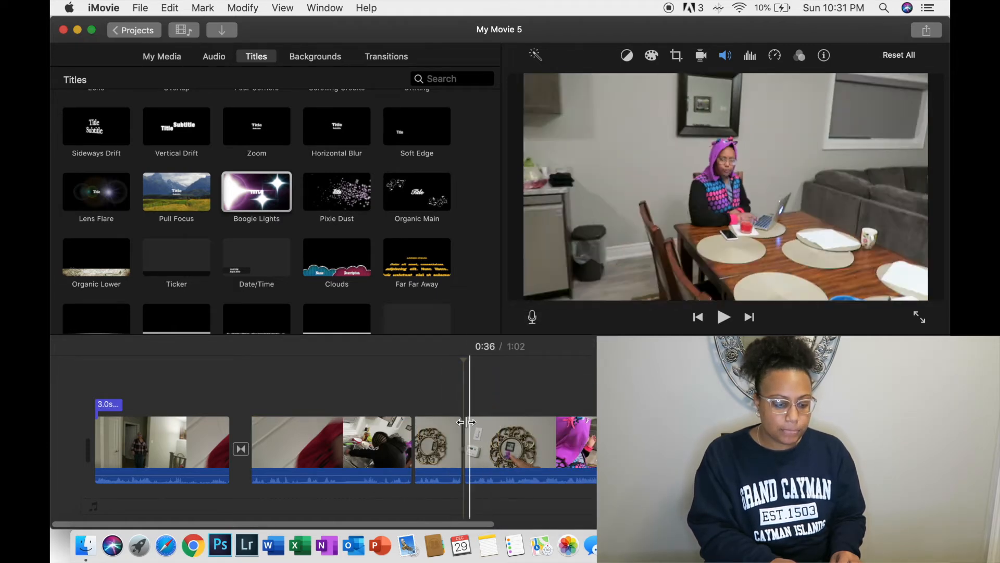
# - Apply Crop to Fill to the short mirror clip, with a small frame around the hooded reflection inside the mirror
pyautogui.click(401, 439)
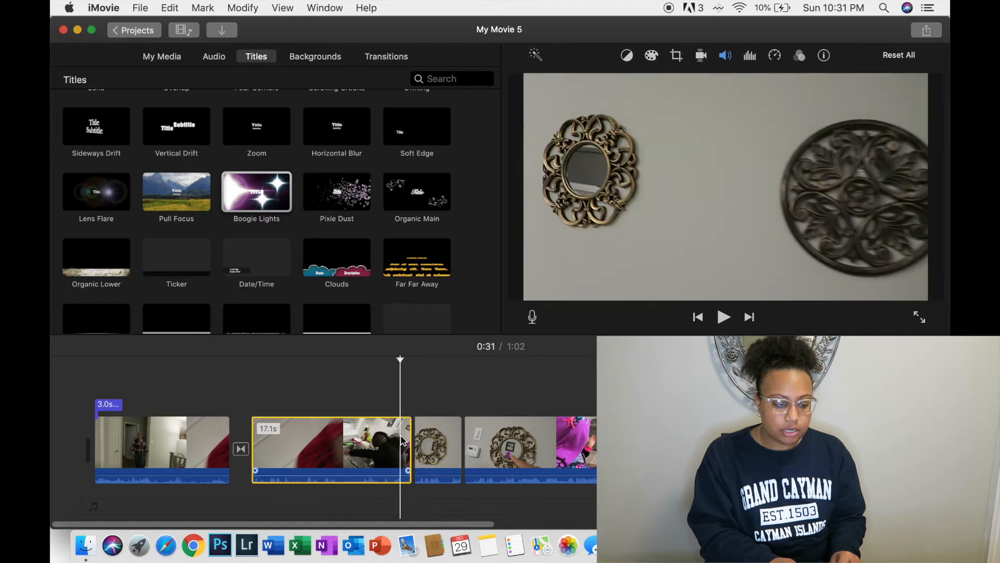
pyautogui.click(436, 448)
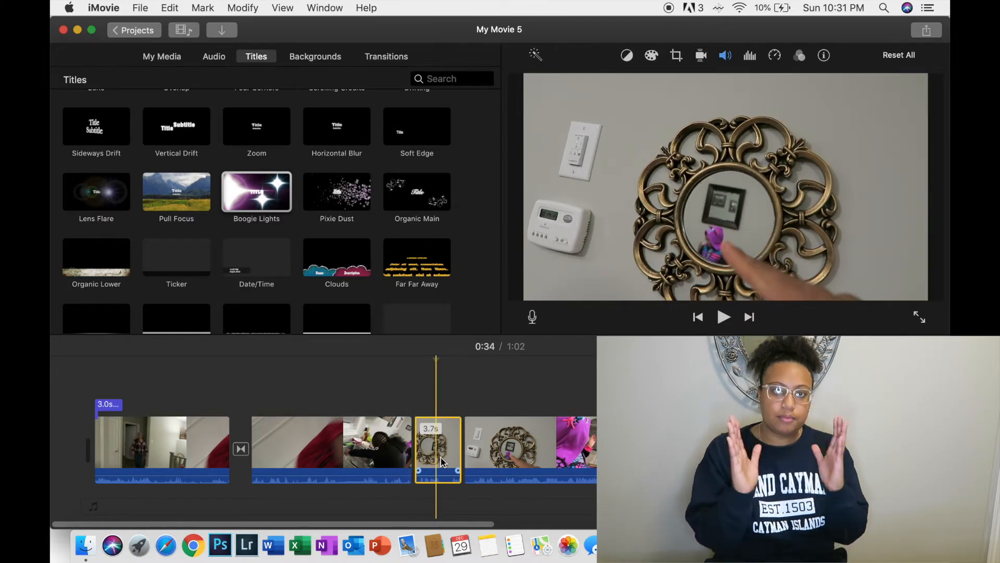
pyautogui.click(676, 56)
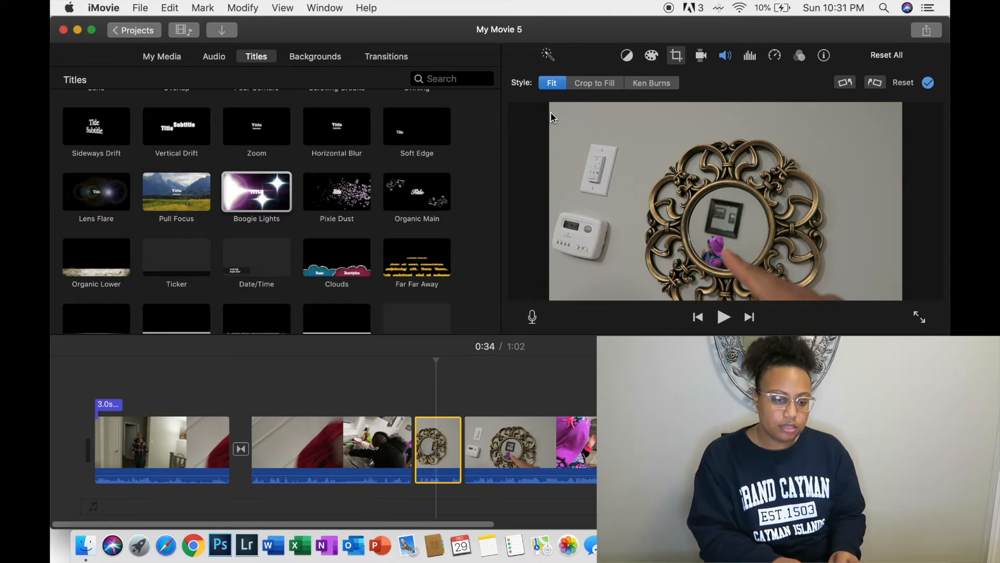
pyautogui.click(590, 85)
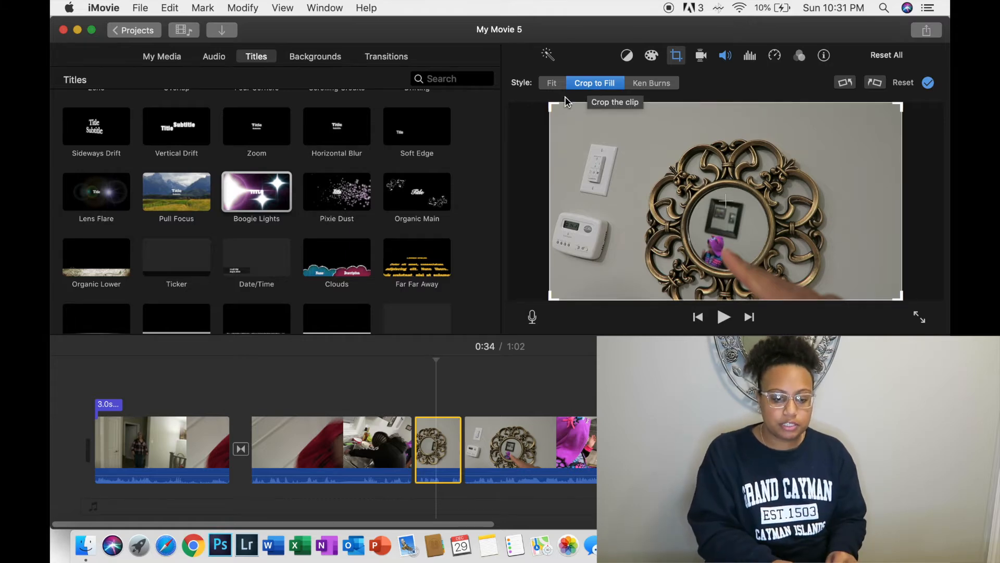
pyautogui.moveTo(553, 107); pyautogui.dragTo(780, 247)
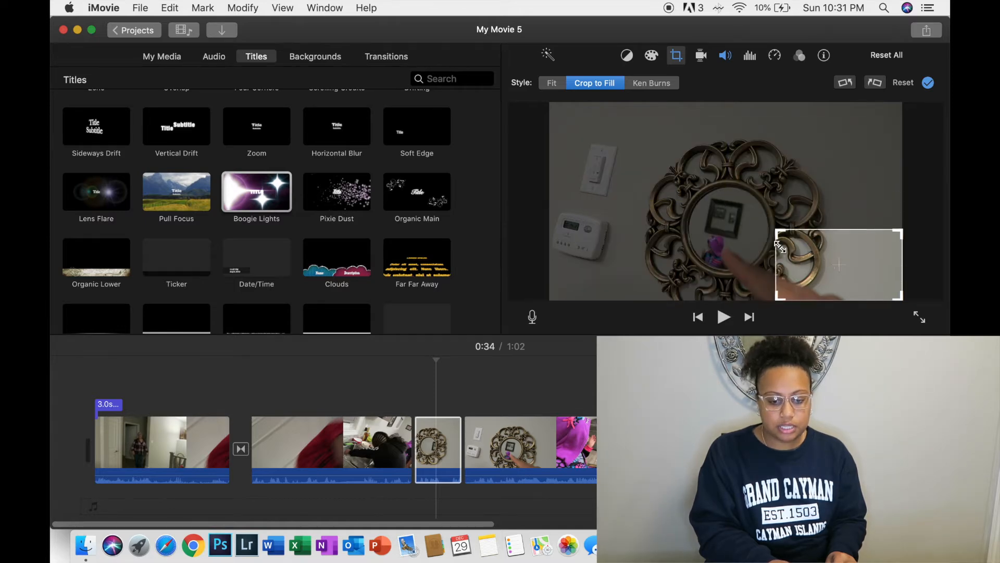
pyautogui.moveTo(838, 272); pyautogui.dragTo(722, 240)
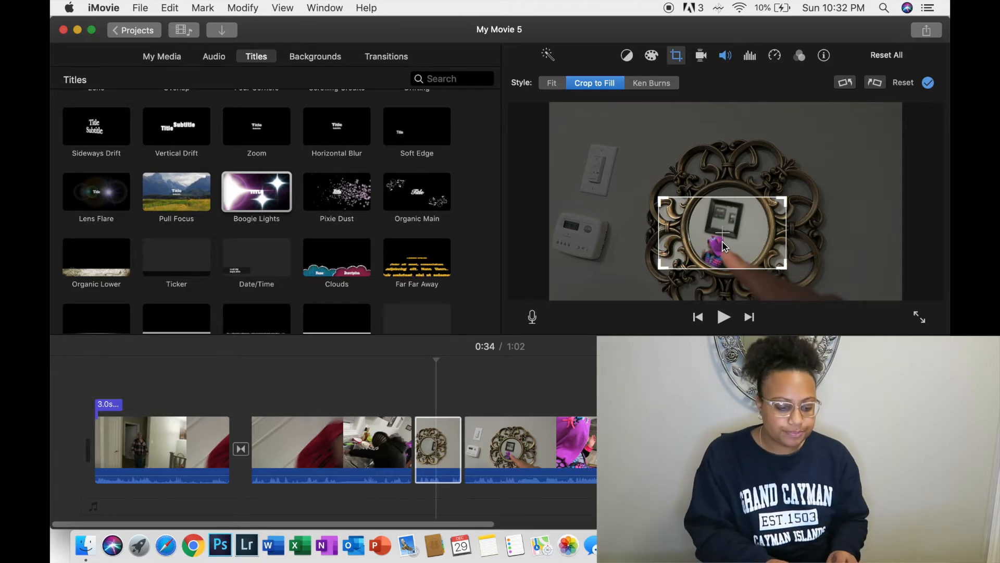
# - Play the timeline around the cropped mirror clip to preview the zoomed-in effect
pyautogui.click(391, 398)
pyautogui.press('space')
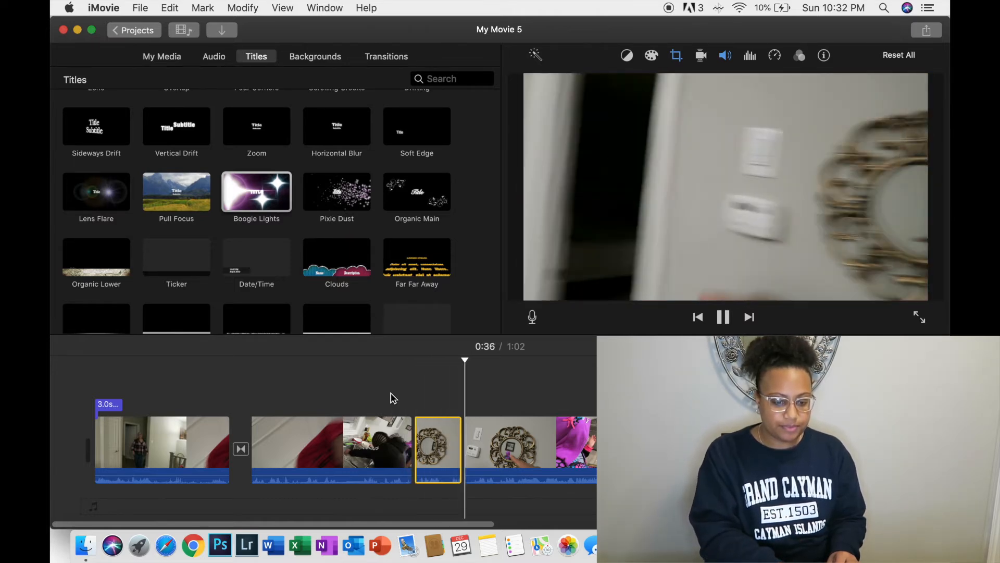
pyautogui.press('space')
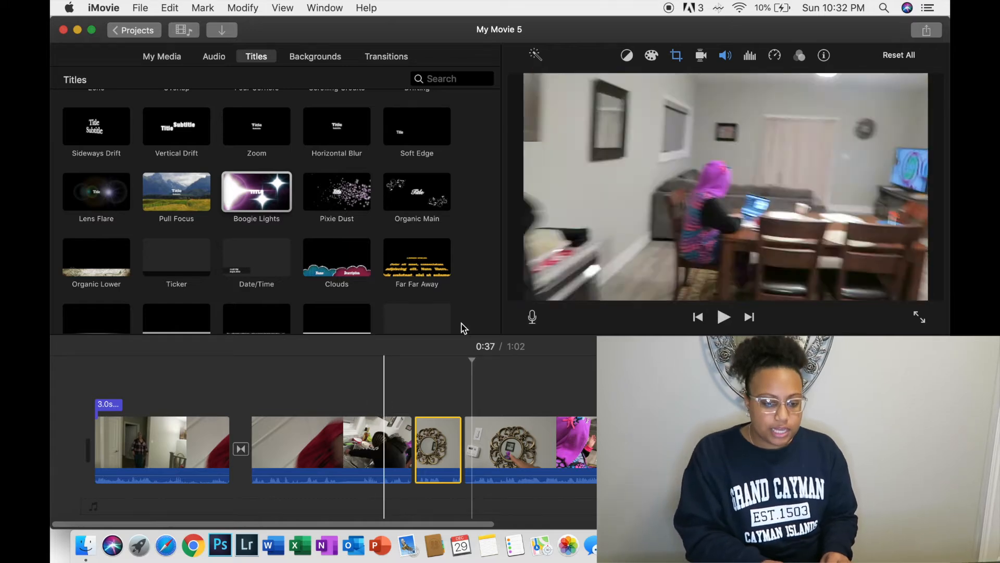
pyautogui.click(391, 408)
pyautogui.press('space')
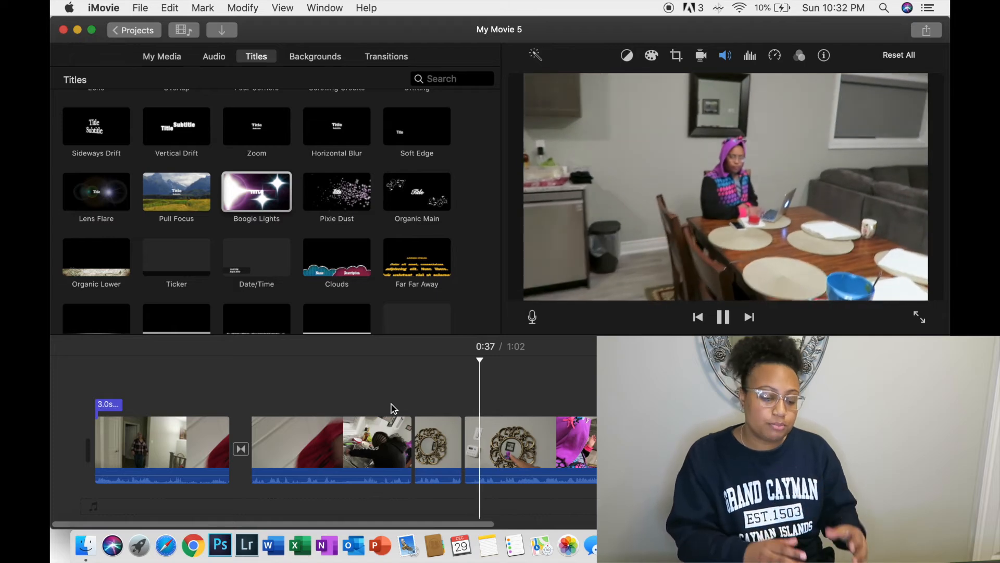
pyautogui.press('space')
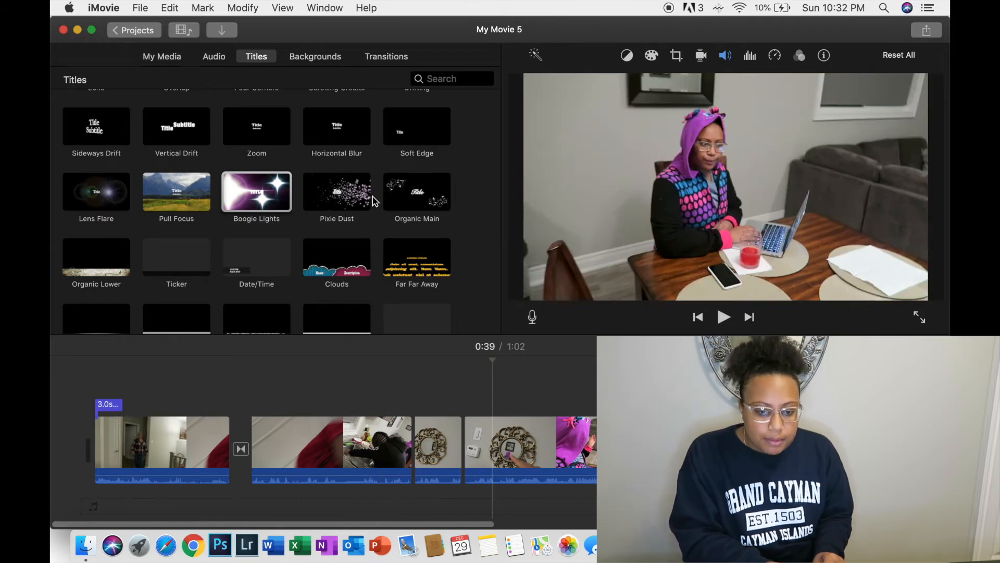
# - Switch to Google Chrome to find an image for the video
pyautogui.scroll(-3, 375, 201)
pyautogui.scroll(10, 375, 201)
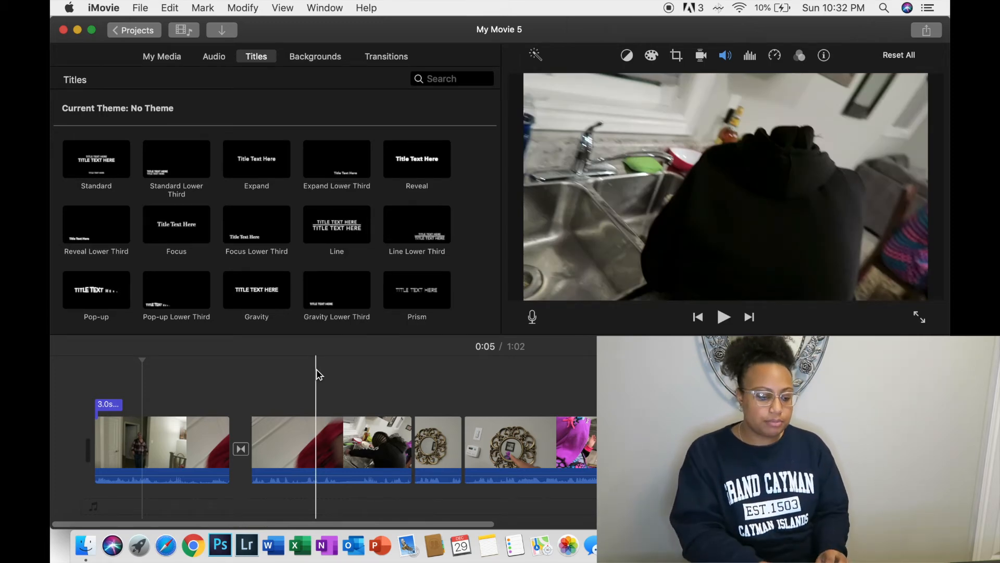
pyautogui.click(190, 553)
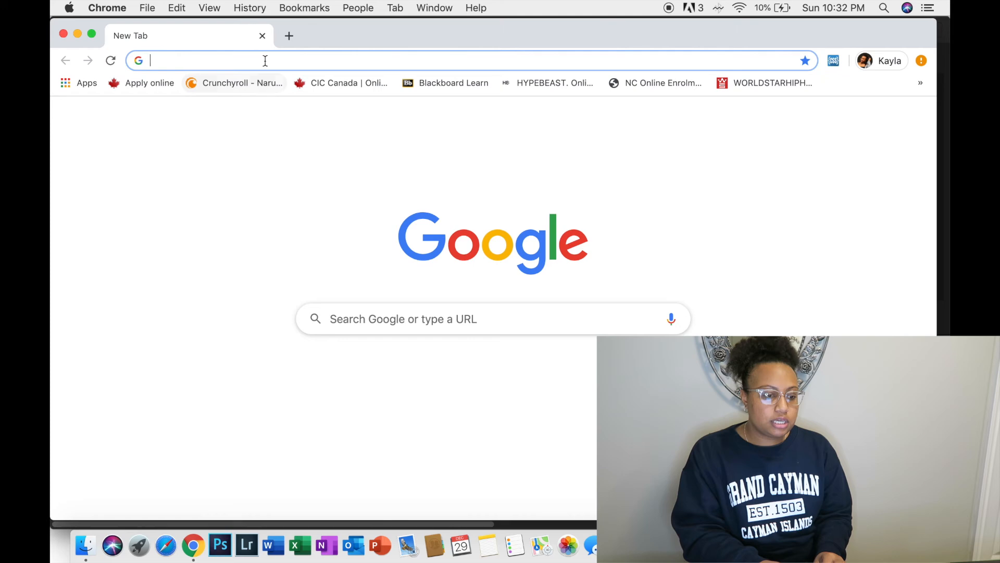
pyautogui.click(380, 328)
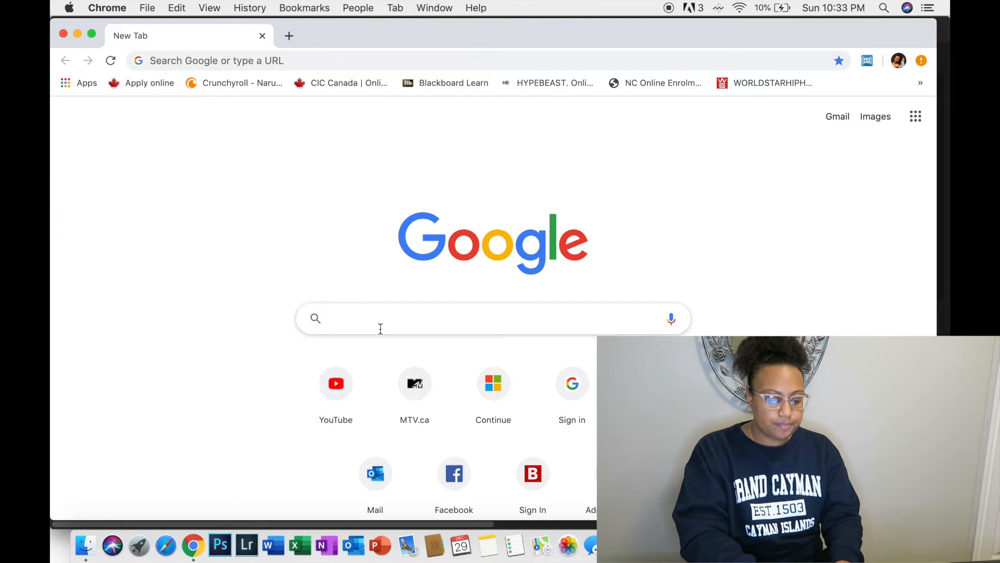
pyautogui.write('png')
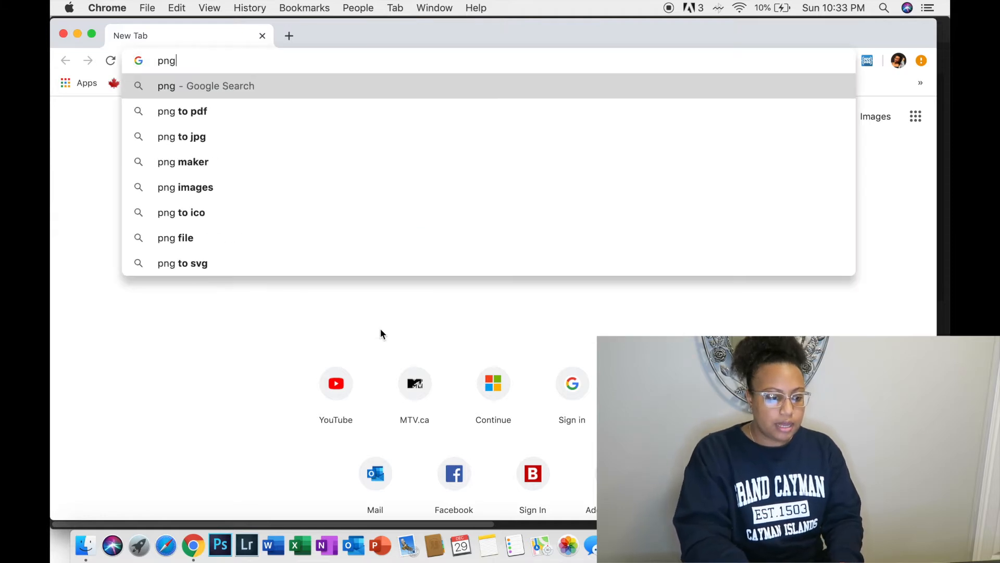
pyautogui.press('BackSpace')
pyautogui.press('BackSpace')
pyautogui.press('BackSpace')
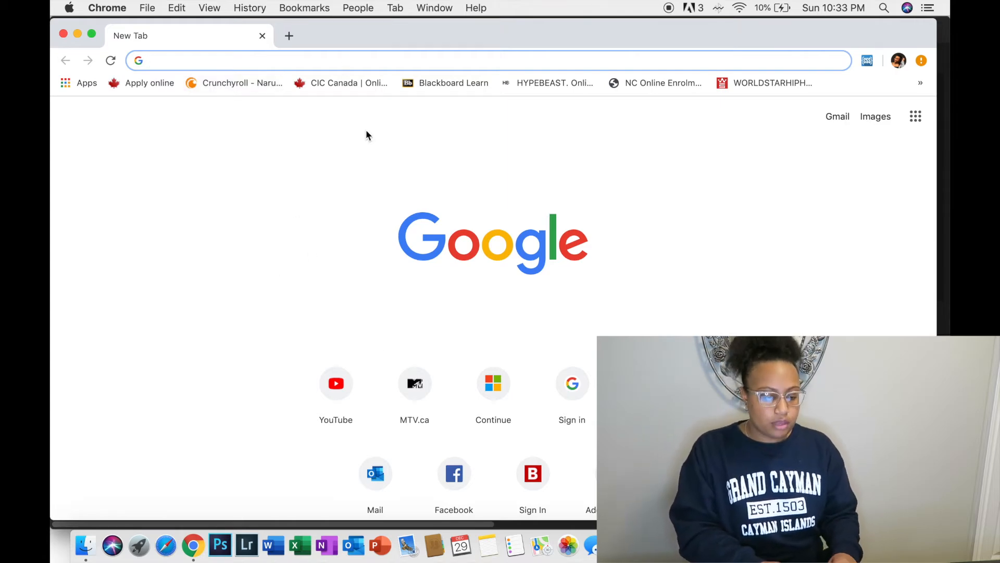
# - Search Google for "laughing emoji png" and show the image results
pyautogui.click(349, 317)
pyautogui.write('lai')
pyautogui.write('gh')
pyautogui.press('BackSpace')
pyautogui.press('BackSpace')
pyautogui.press('BackSpace')
pyautogui.write('ughing em')
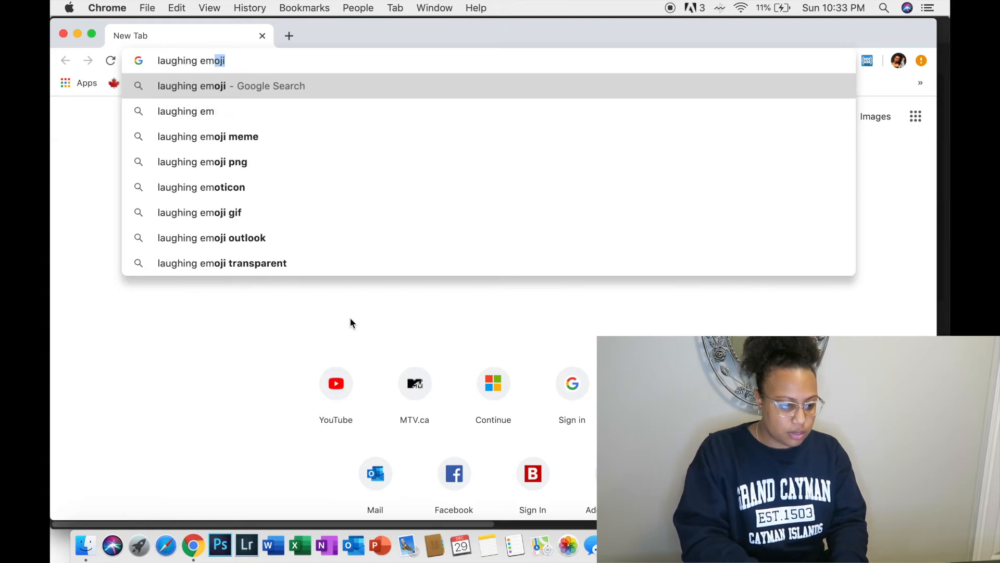
pyautogui.click(255, 162)
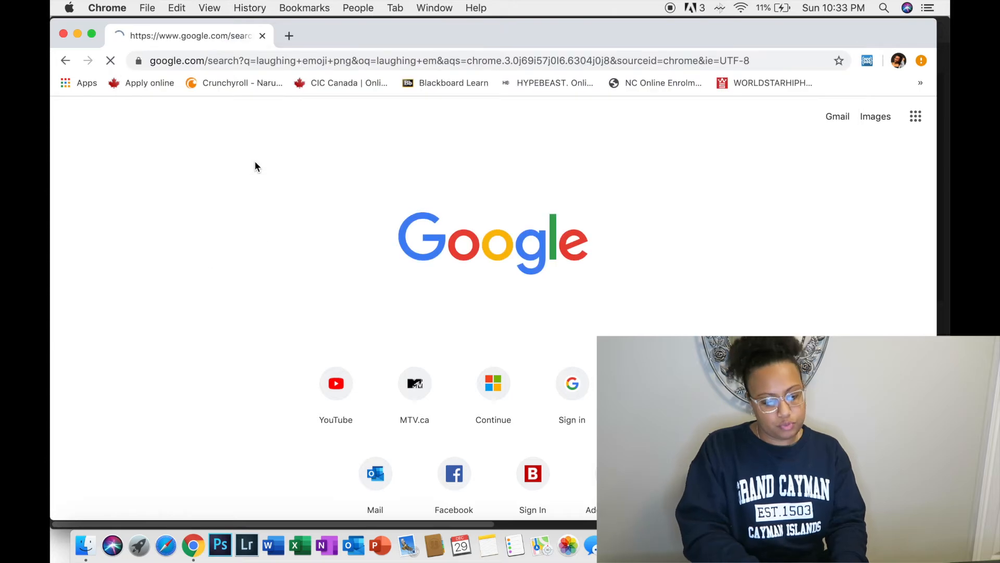
pyautogui.click(246, 172)
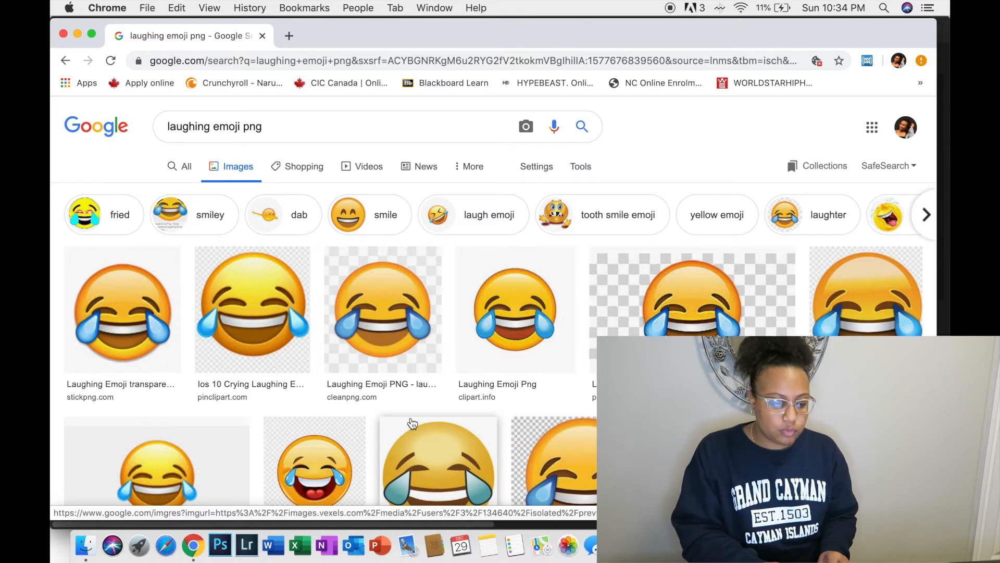
# - Save the first laughing emoji image result to the Desktop as a PNG image named "laughing emoji"
pyautogui.click(117, 332)
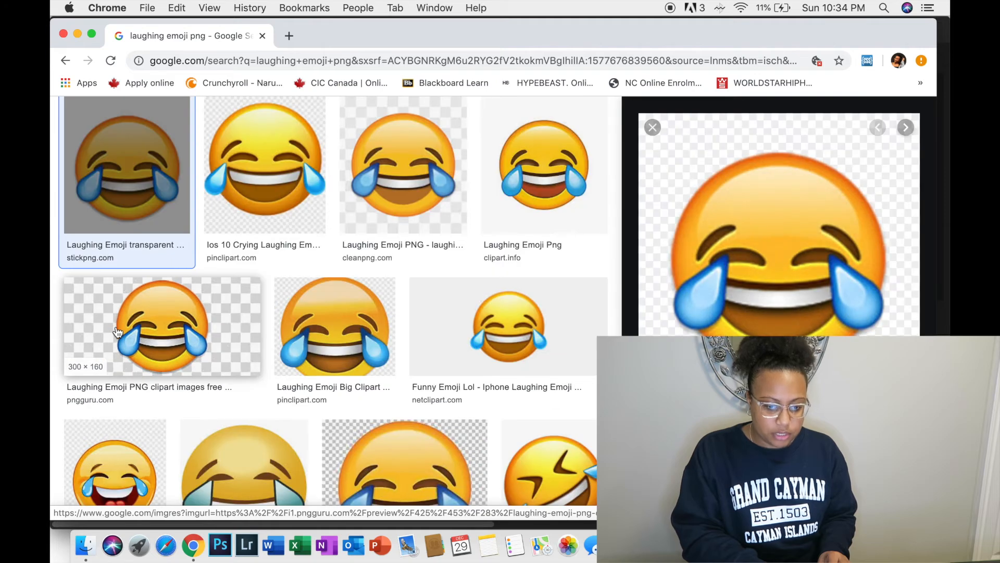
pyautogui.rightClick(727, 261)
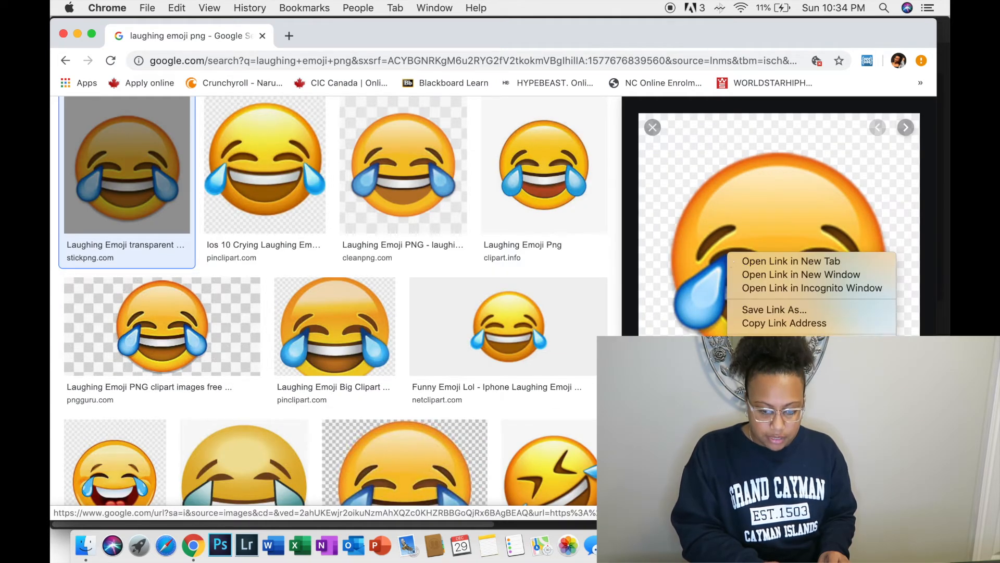
pyautogui.click(774, 359)
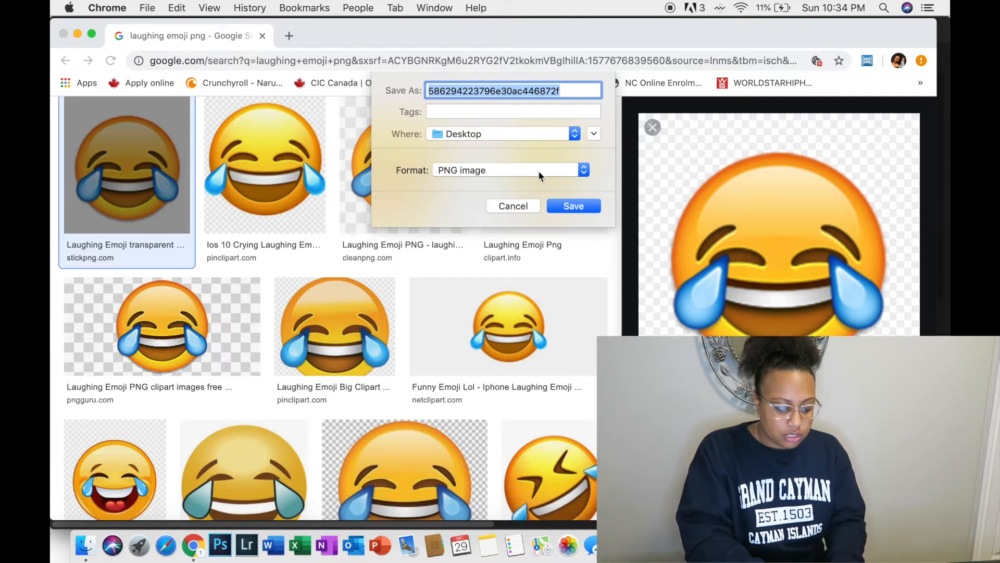
pyautogui.write('laughing emo')
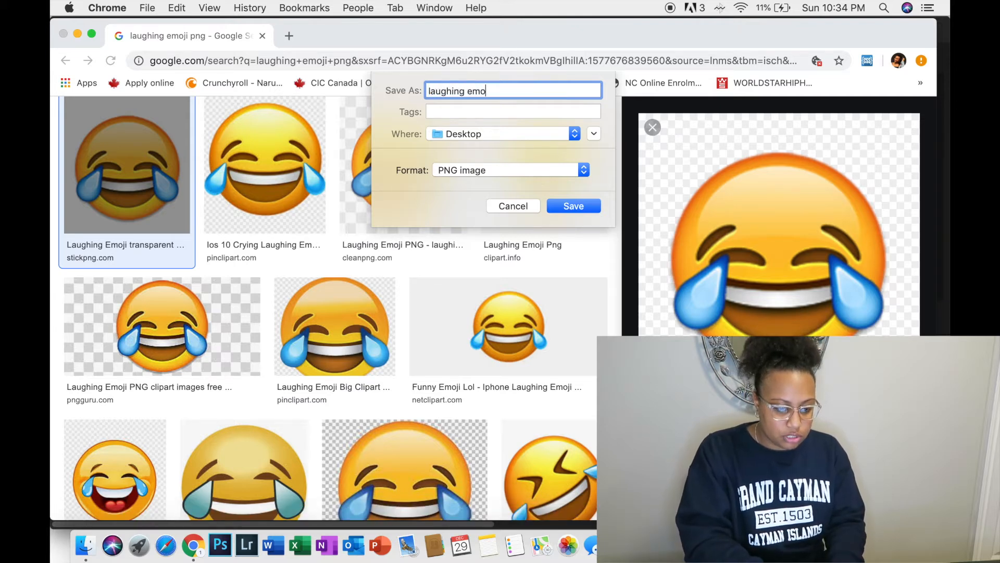
pyautogui.write('ji')
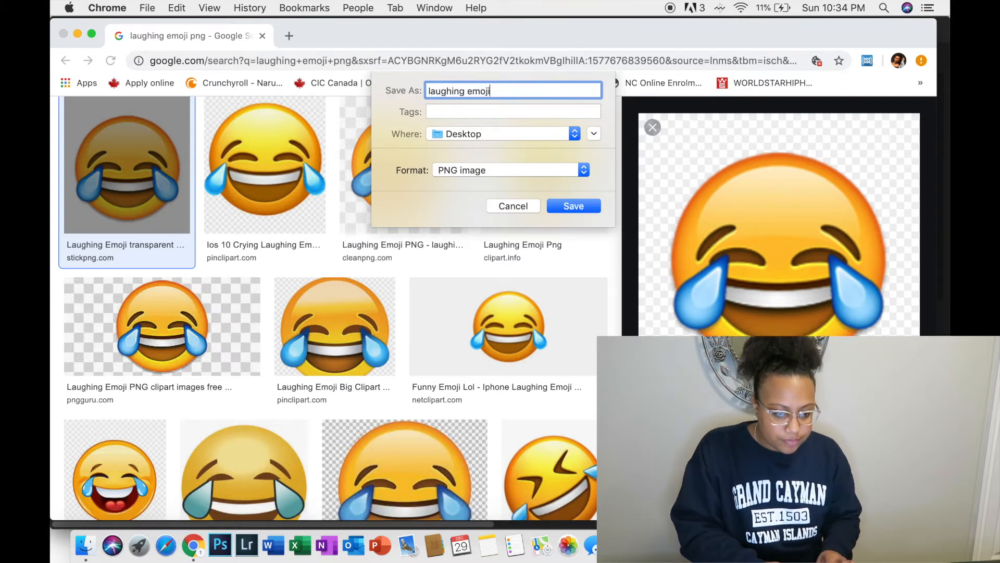
pyautogui.click(574, 207)
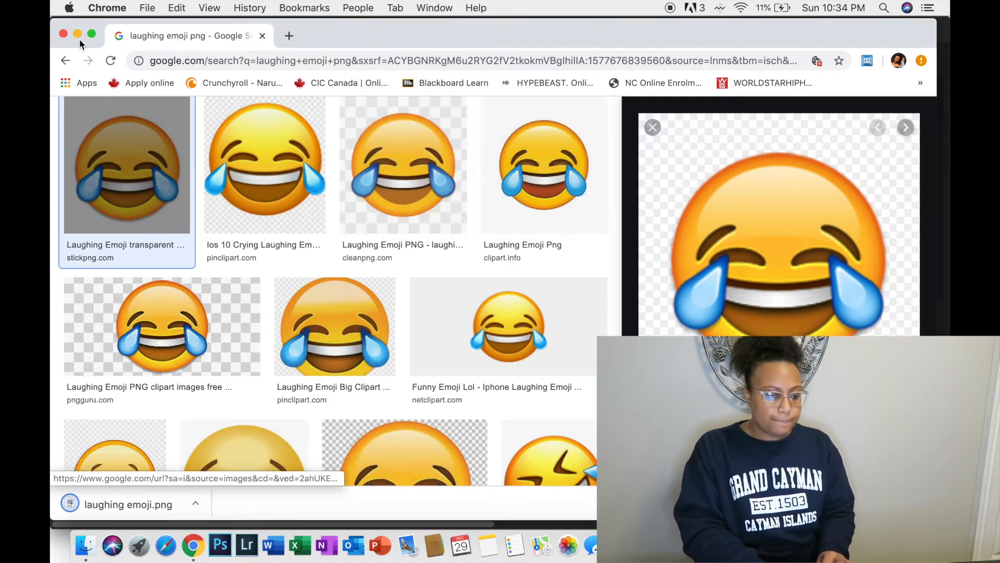
# - Switch back to iMovie and import "laughing emoji.png" from the Desktop into the My Movie 5 project media
pyautogui.click(78, 35)
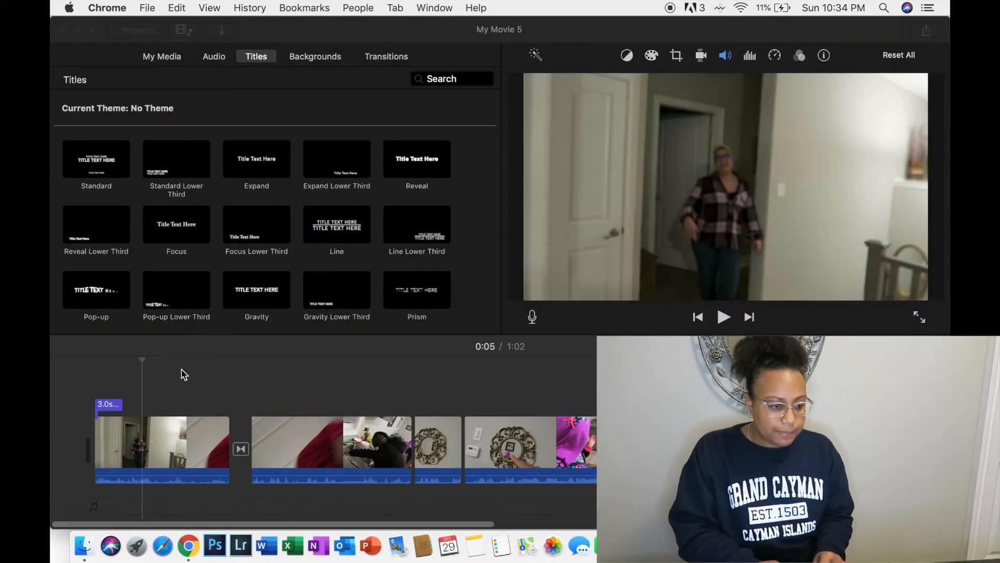
pyautogui.click(162, 56)
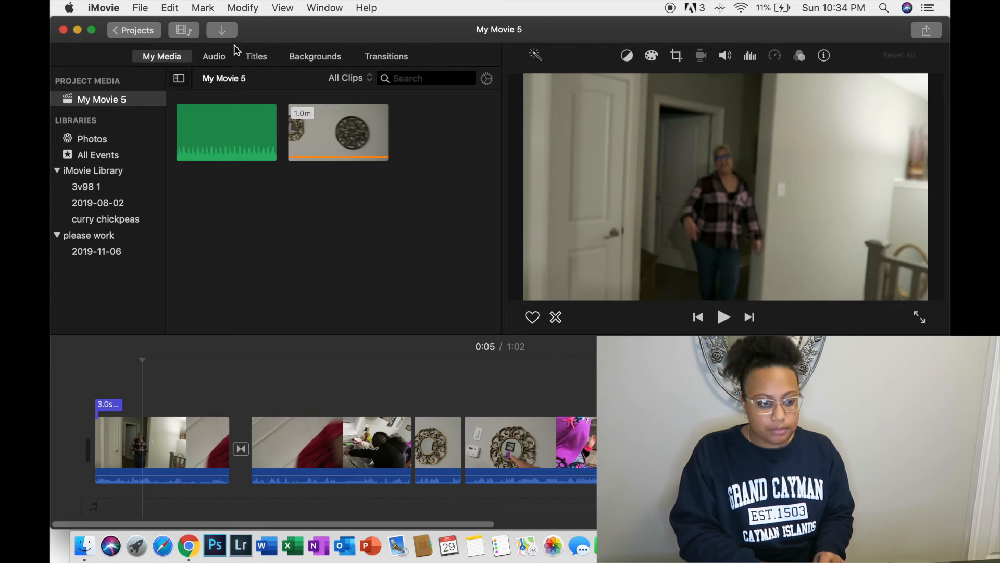
pyautogui.click(220, 31)
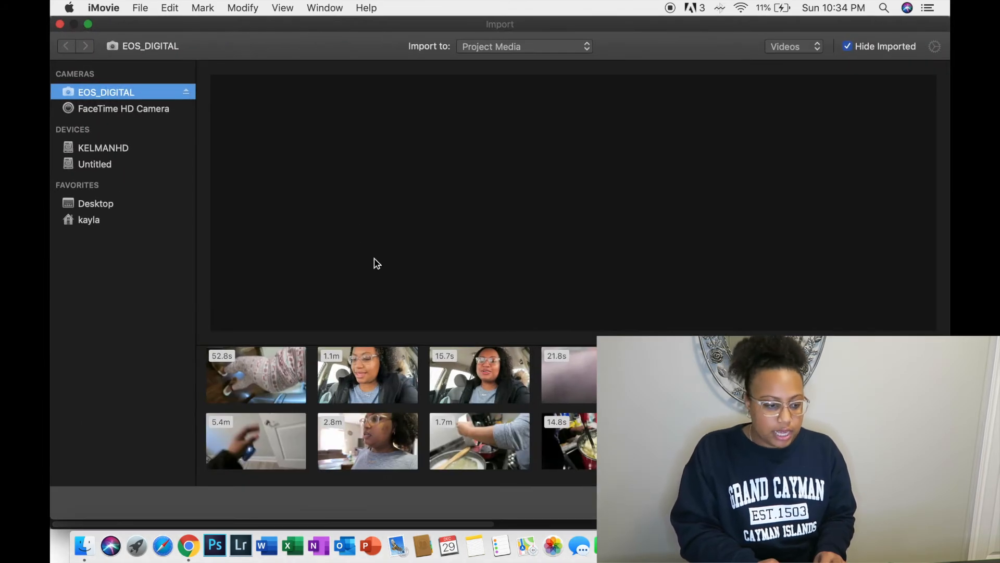
pyautogui.click(106, 203)
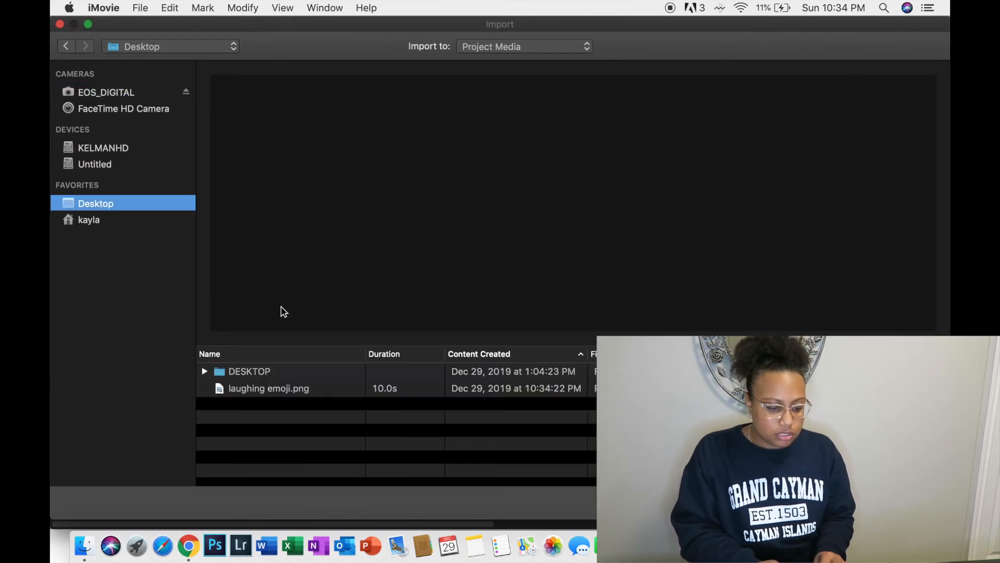
pyautogui.click(337, 389)
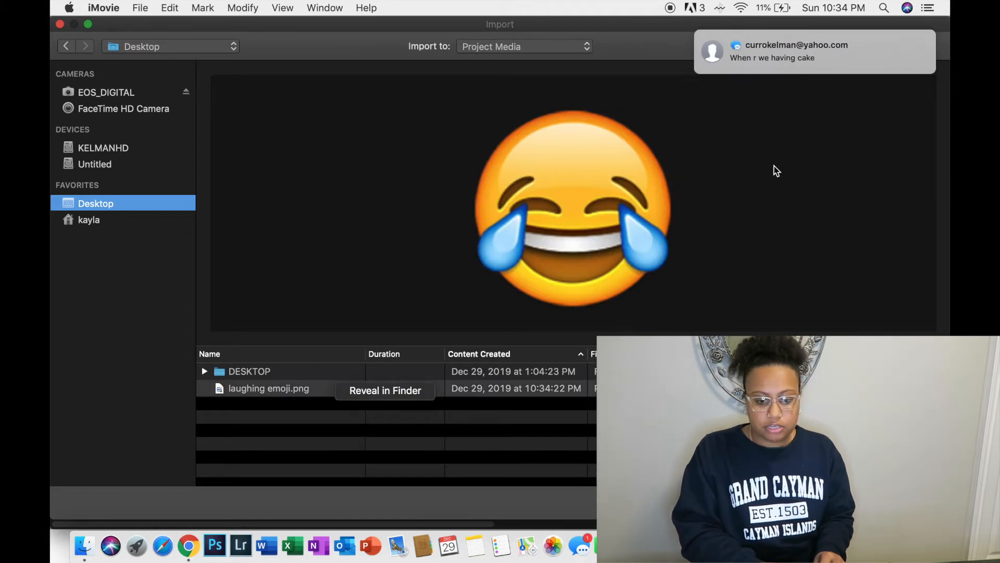
pyautogui.moveTo(916, 56)
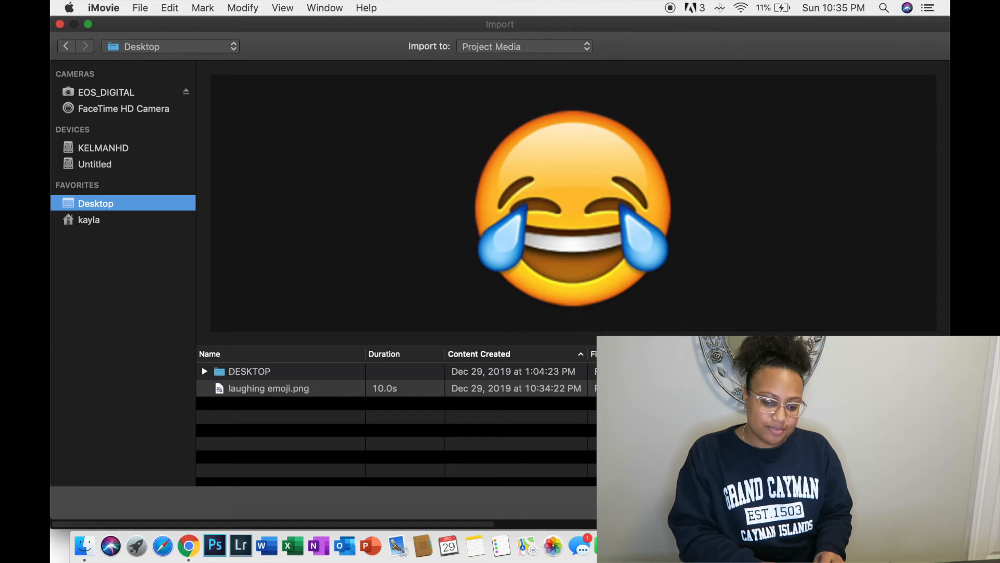
pyautogui.click(269, 389)
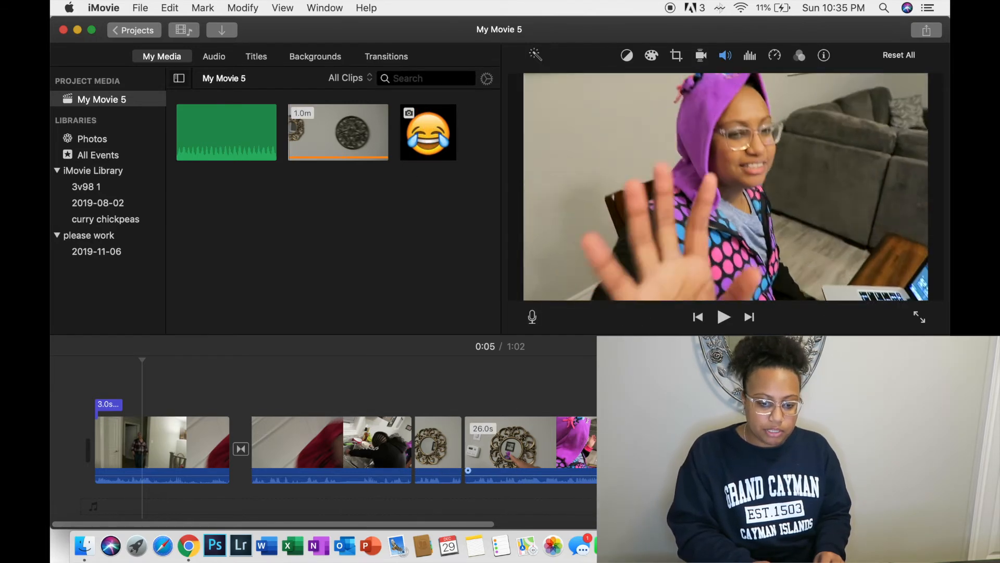
# - Place the laughing emoji image as an overlay above the last clip, starting at about 0:49
pyautogui.click(589, 443)
pyautogui.moveTo(413, 143); pyautogui.dragTo(589, 378)
pyautogui.press('super+z')
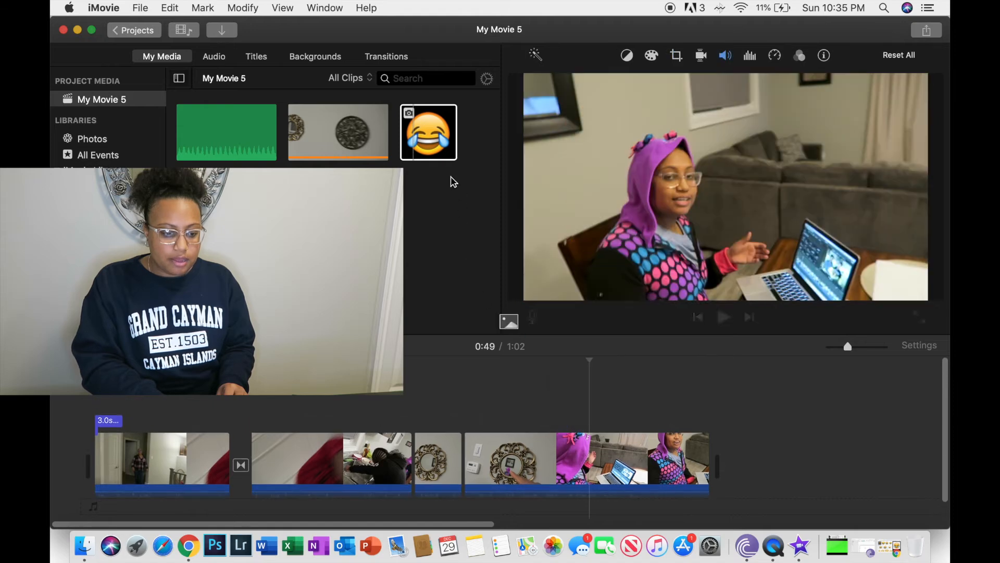
pyautogui.click(437, 153)
pyautogui.moveTo(438, 152); pyautogui.dragTo(591, 397)
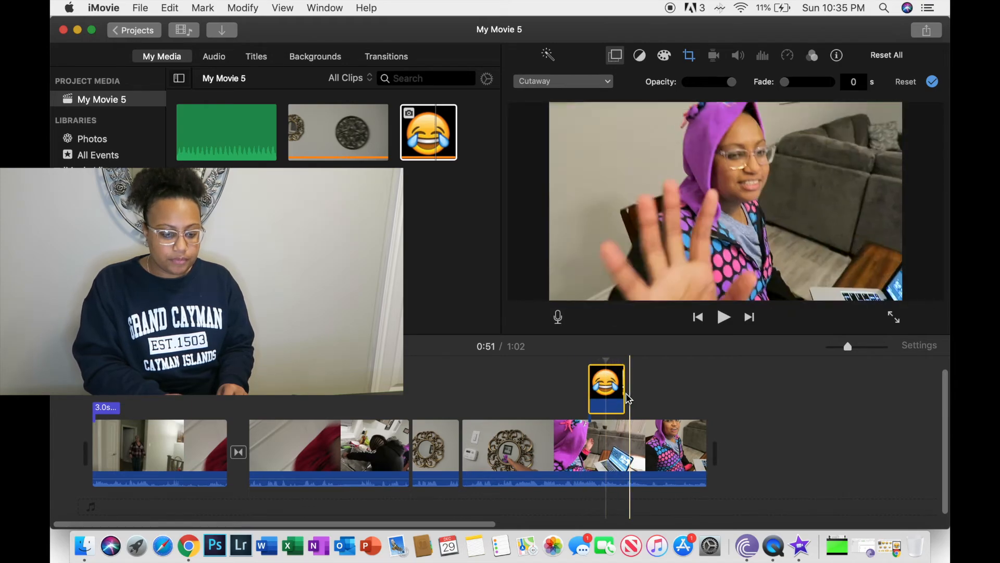
# - Dismiss the disk space notification and play the timeline from about 0:47 to preview the emoji overlay
pyautogui.click(571, 395)
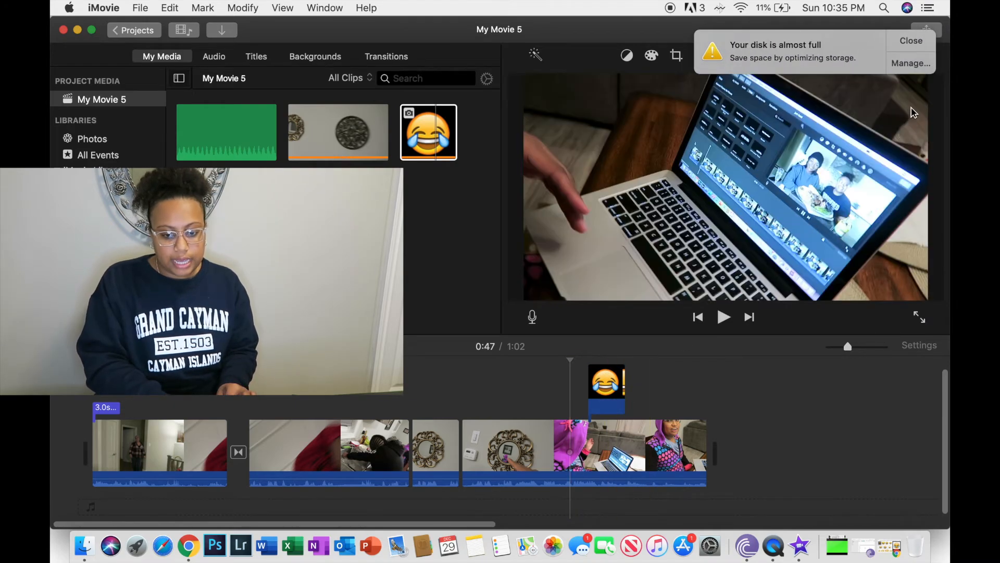
pyautogui.click(919, 42)
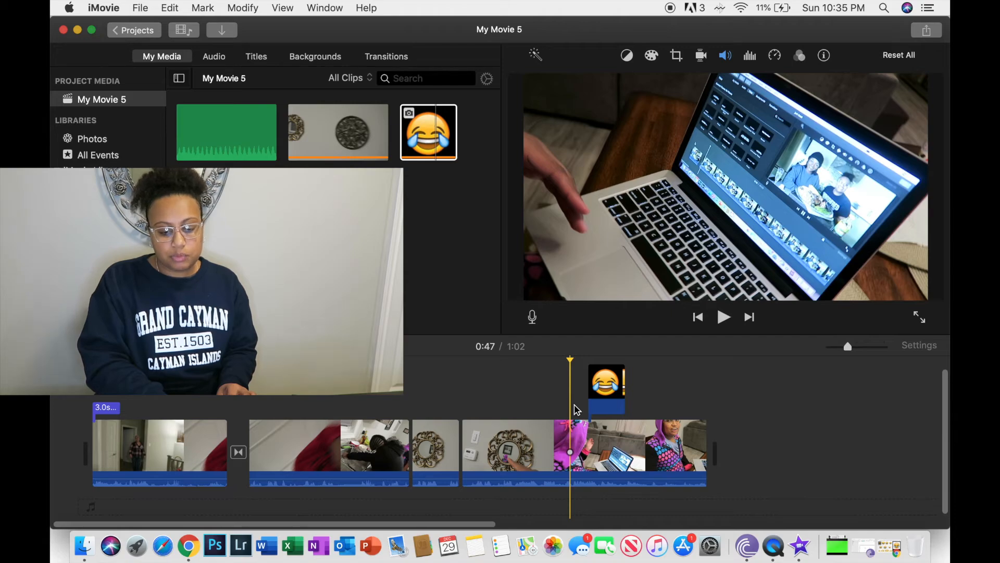
pyautogui.press('space')
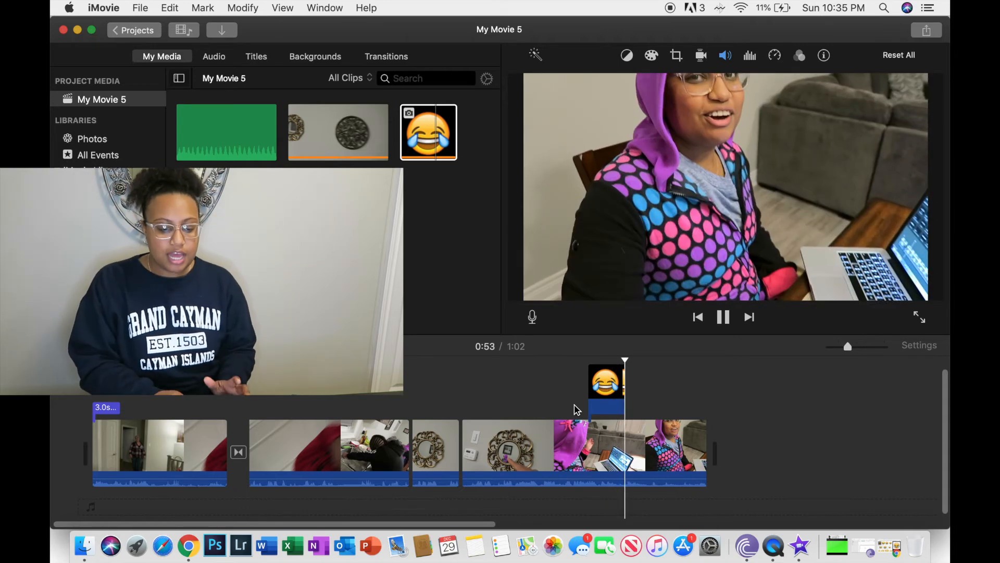
# - Try the Split Screen overlay style on the emoji clip, and set it to Picture in Picture instead
pyautogui.click(608, 391)
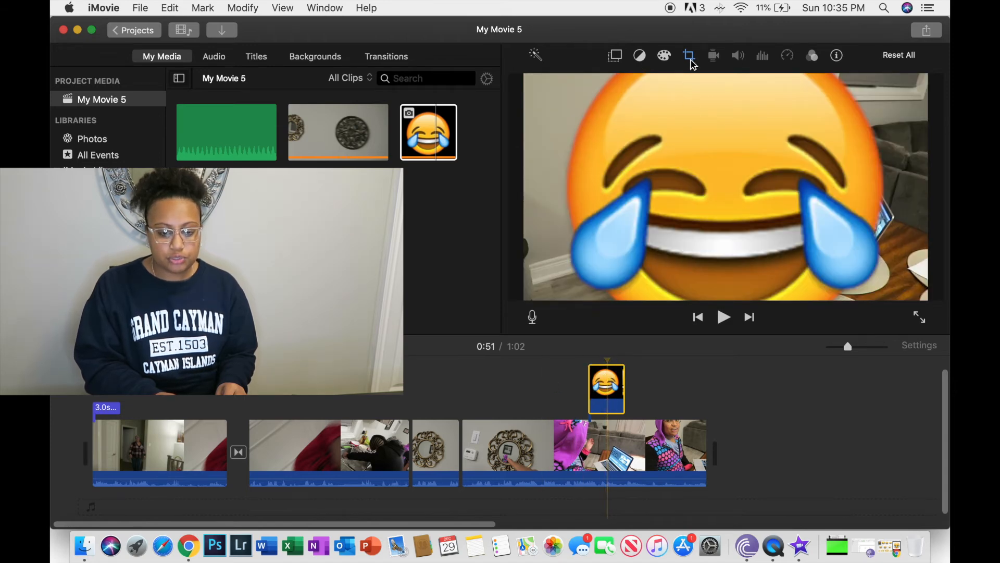
pyautogui.click(615, 57)
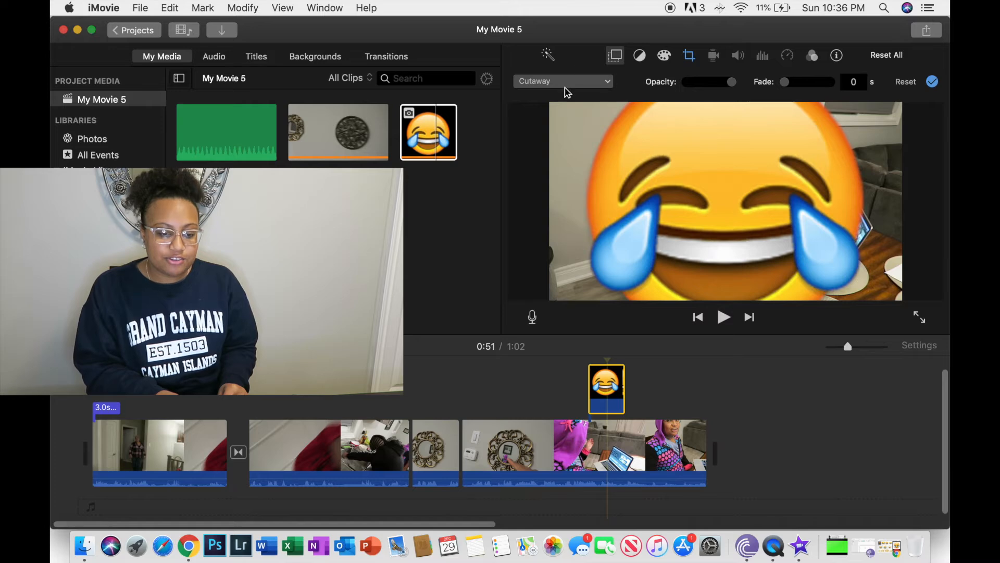
pyautogui.click(605, 84)
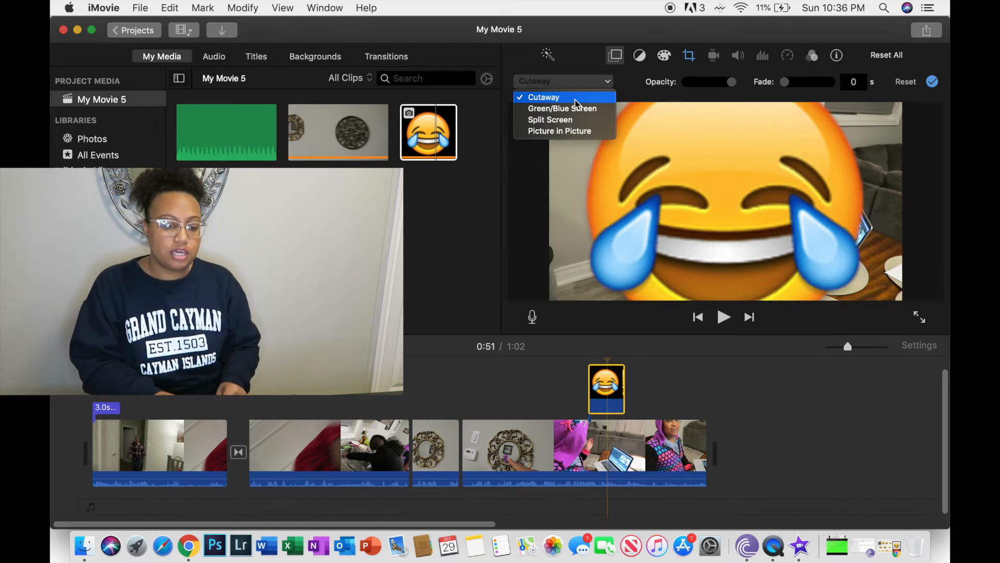
pyautogui.click(596, 122)
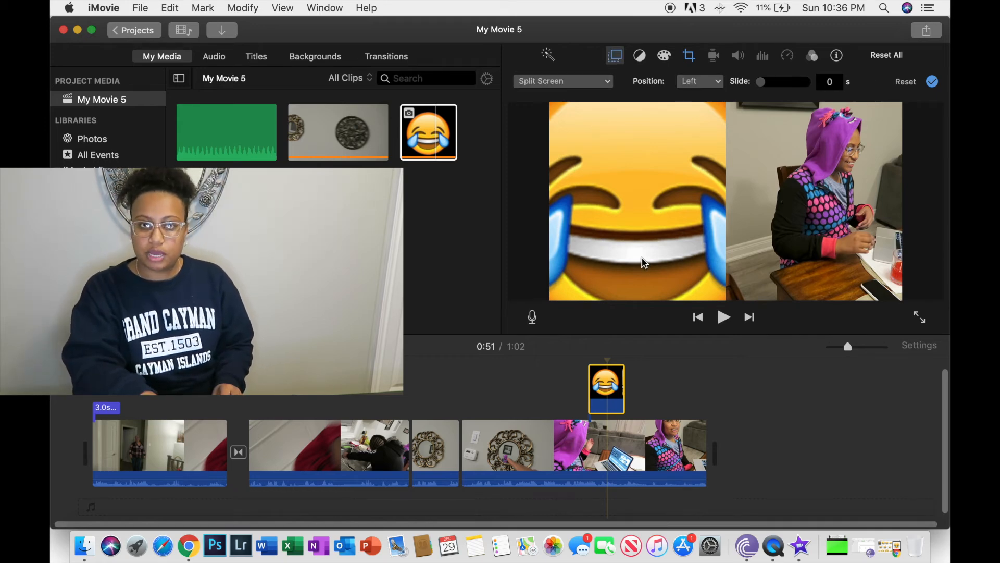
pyautogui.click(608, 81)
pyautogui.click(577, 127)
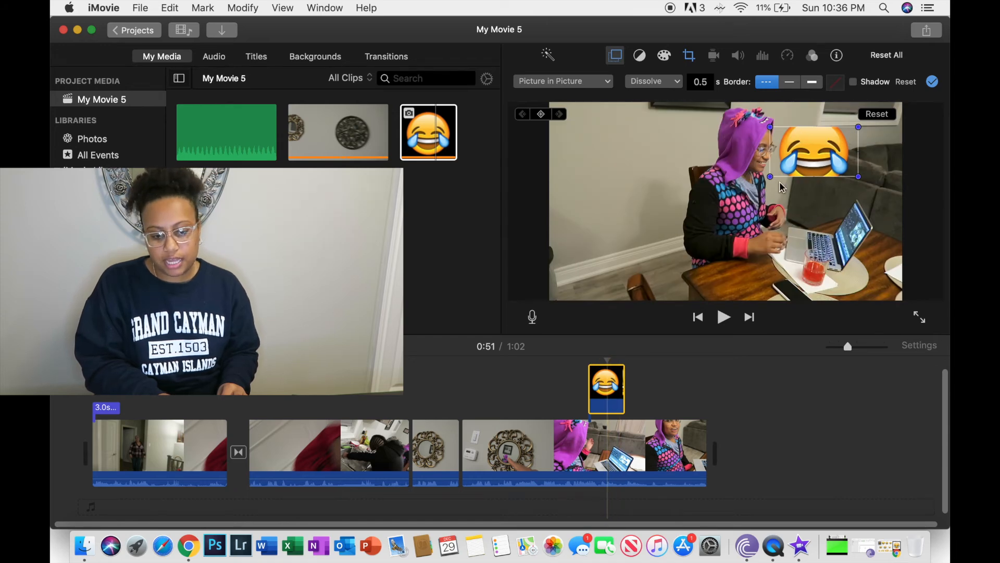
# - Set the emoji clip's crop style to Fit and close the cropping controls
pyautogui.click(690, 56)
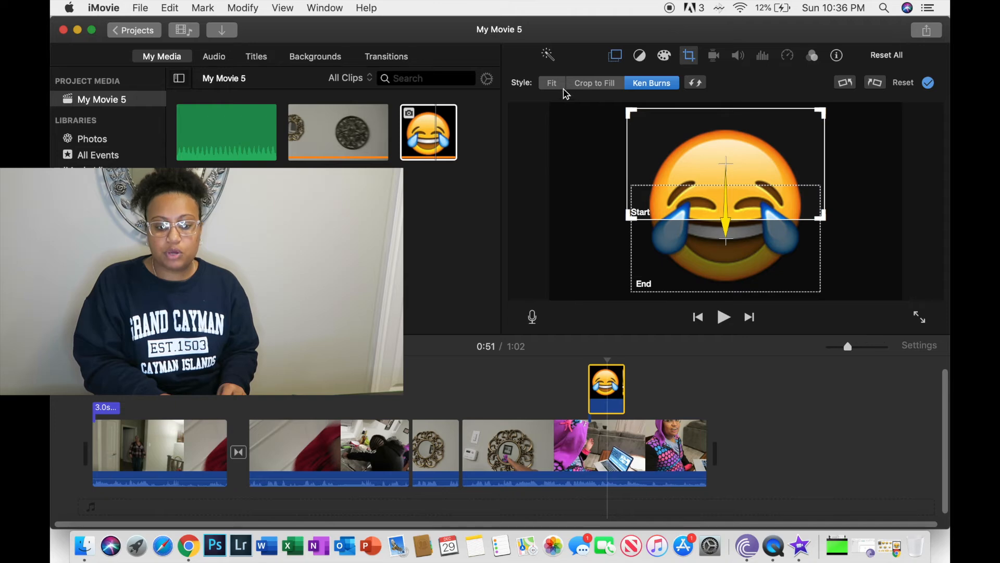
pyautogui.click(559, 87)
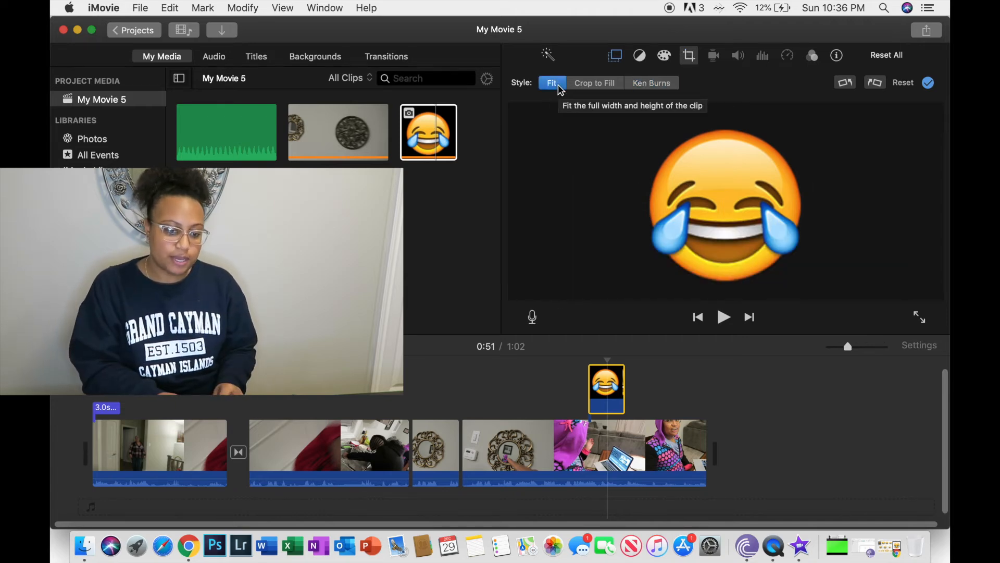
pyautogui.click(690, 61)
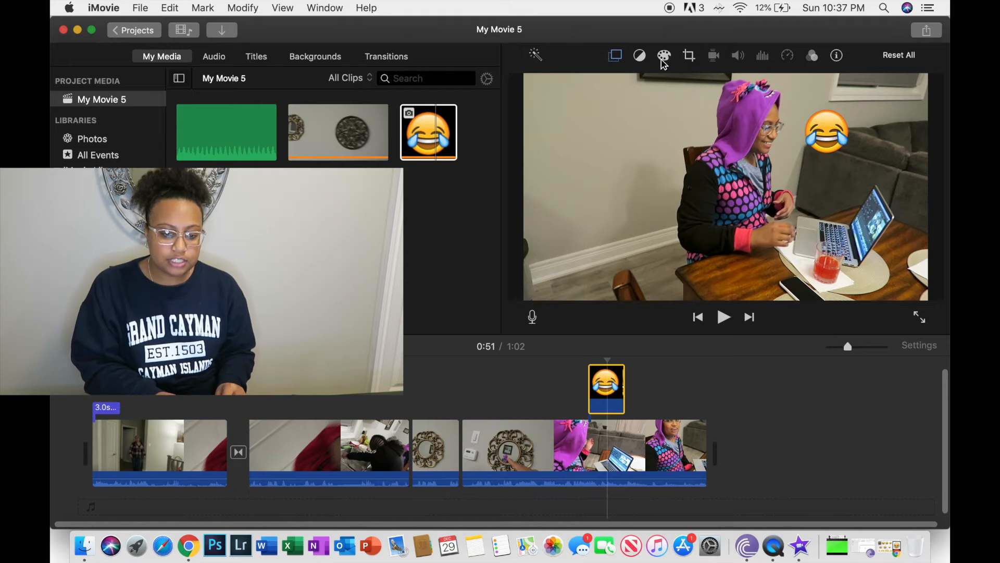
# - Enlarge the picture-in-picture emoji and move it to the empty wall area in the frame's upper left
pyautogui.click(689, 59)
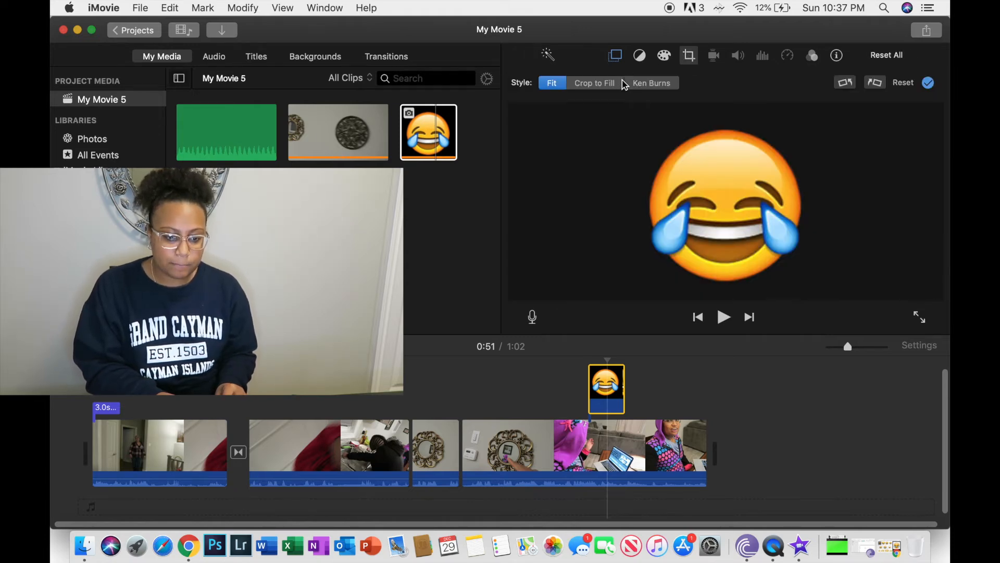
pyautogui.click(616, 56)
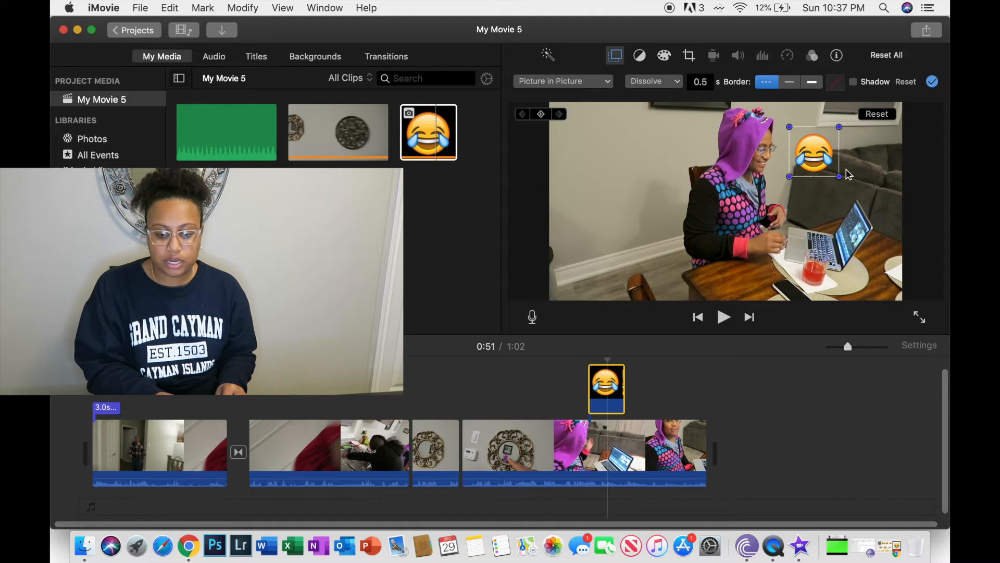
pyautogui.moveTo(818, 153); pyautogui.dragTo(624, 169)
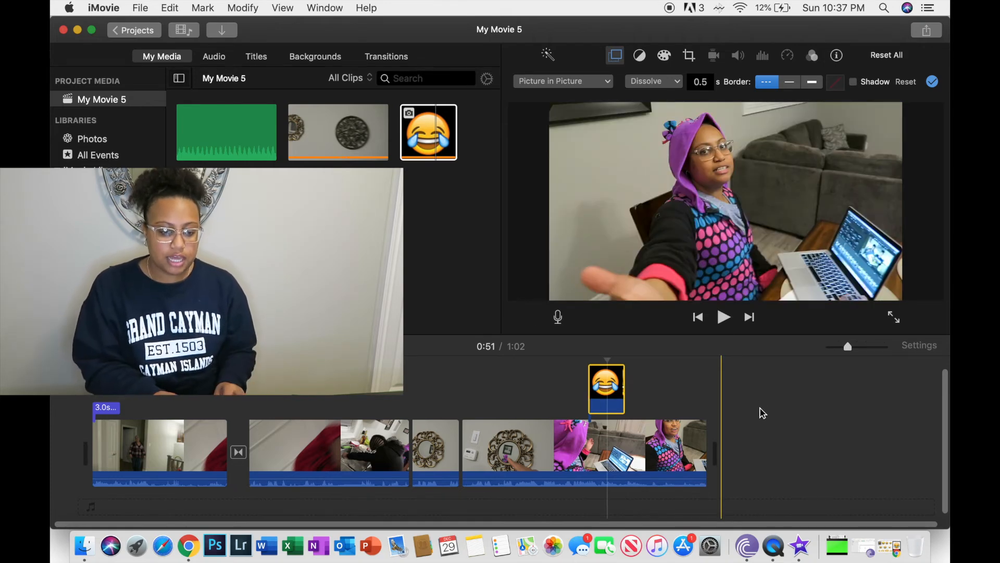
# - Play the timeline from about 0:48 to preview the repositioned emoji fading in and out
pyautogui.click(582, 379)
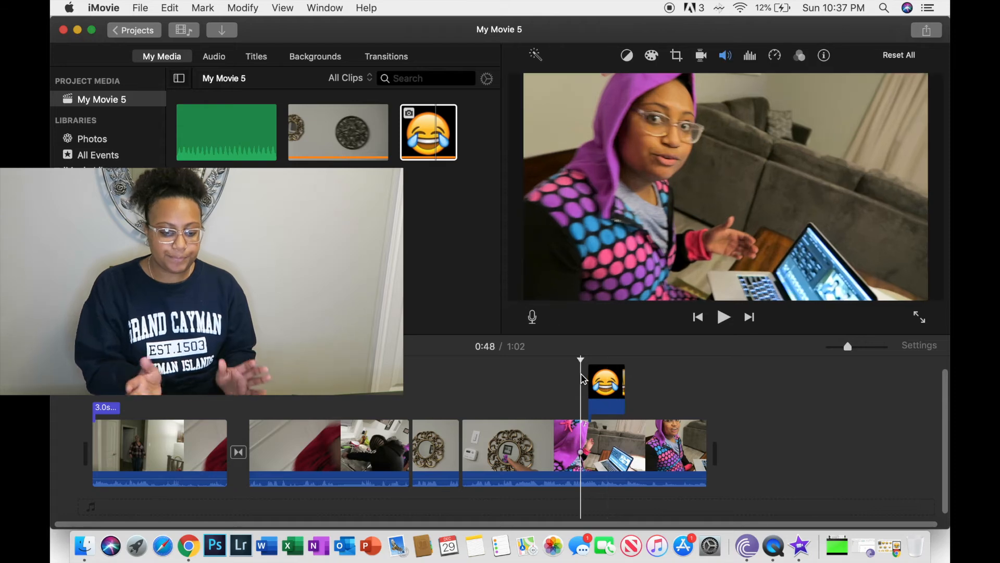
pyautogui.press('space')
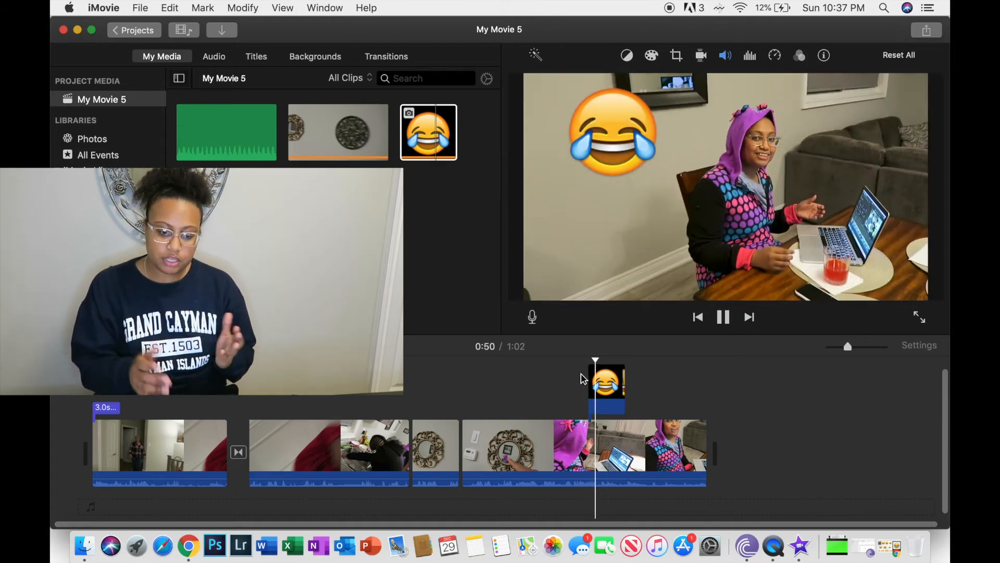
pyautogui.press('space')
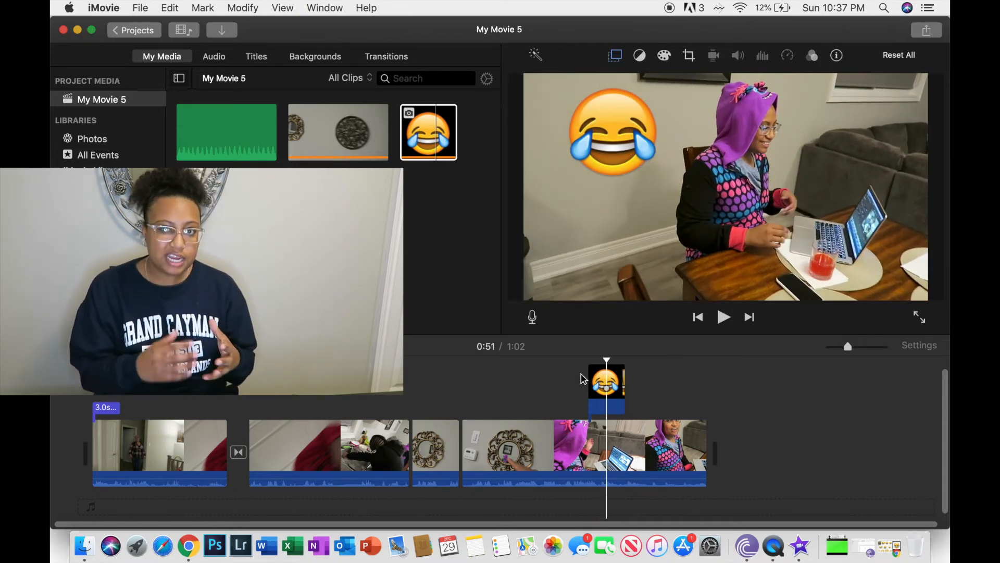
pyautogui.click(582, 382)
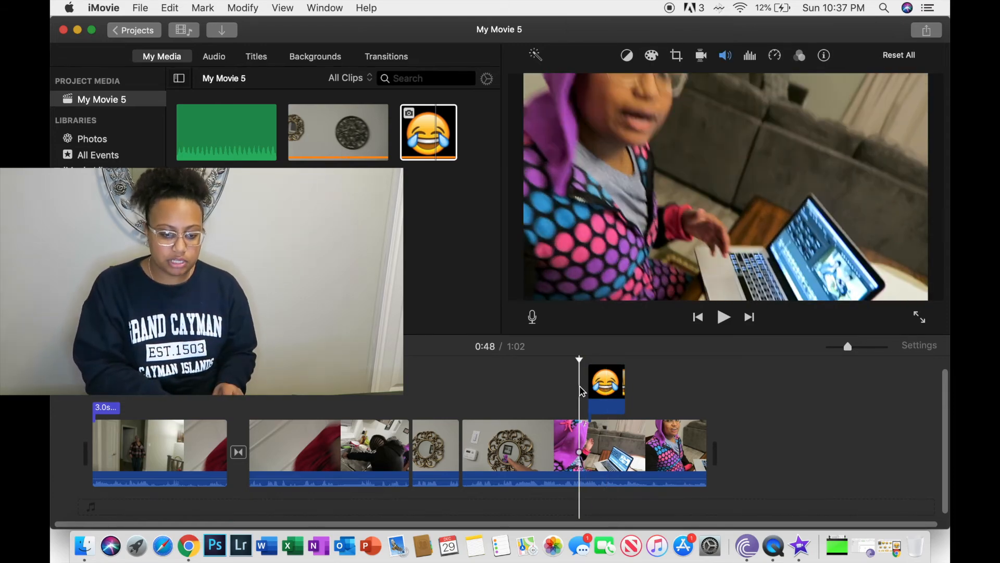
pyautogui.press('space')
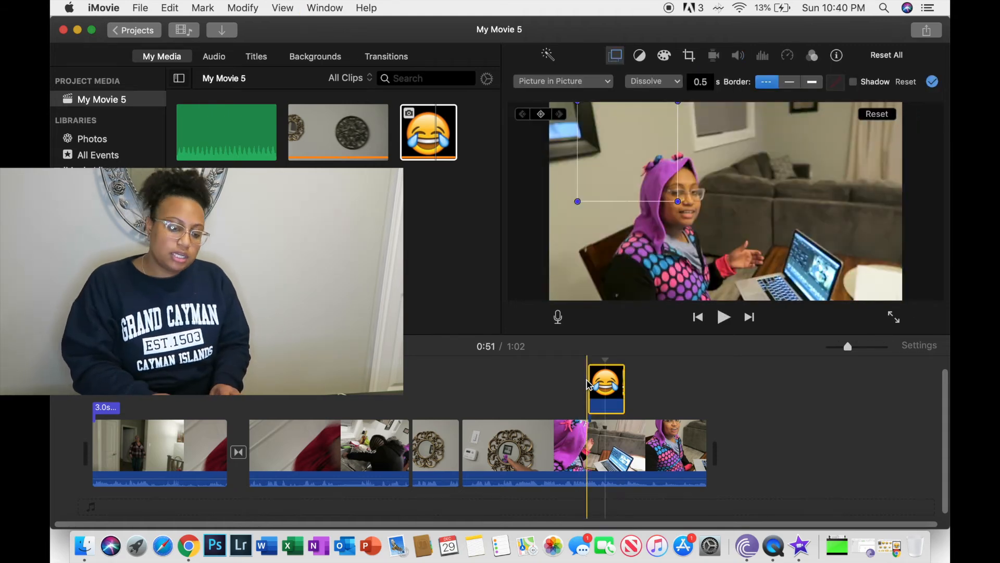
# - Set the emoji overlay's Dissolve duration to 0 seconds
pyautogui.click(601, 383)
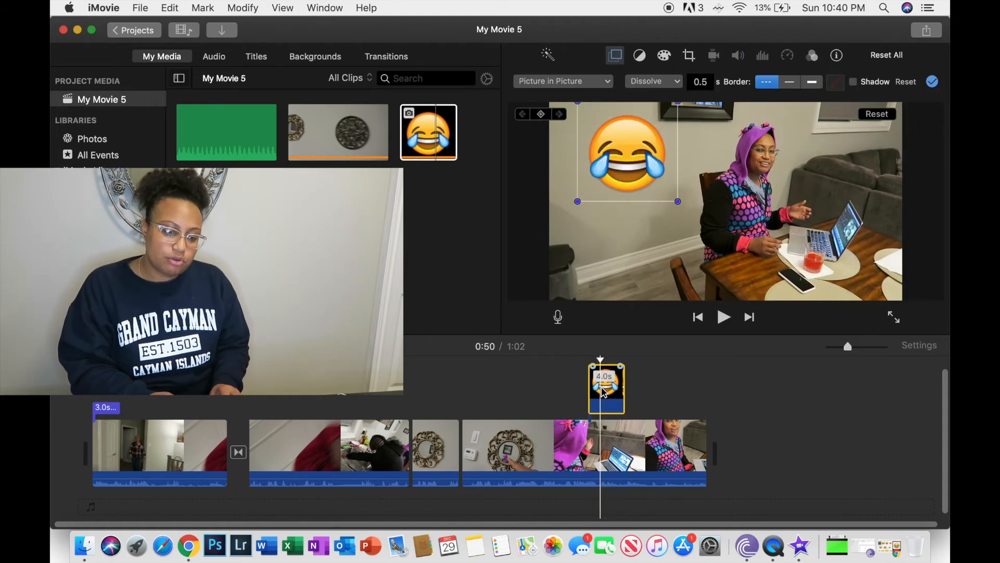
pyautogui.click(704, 85)
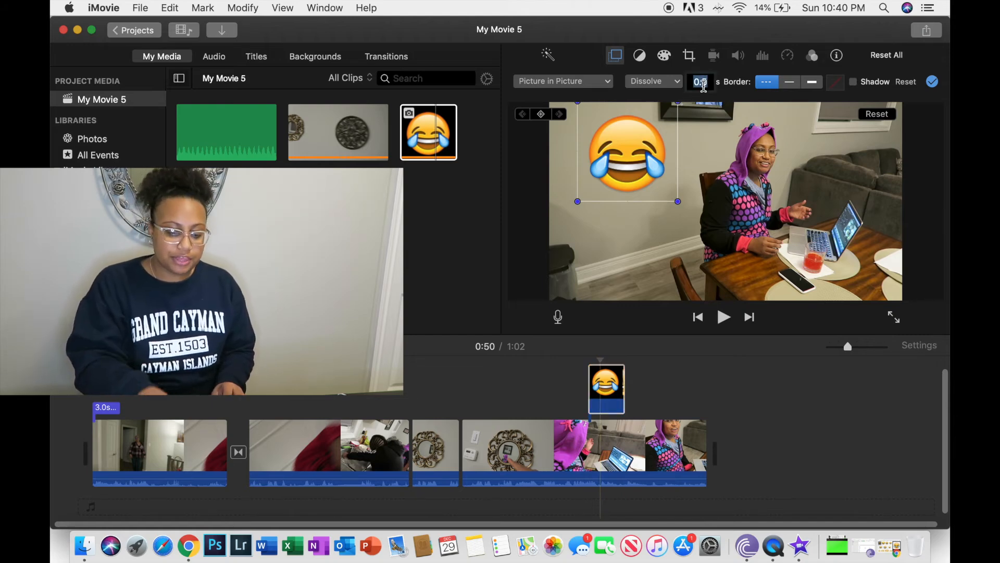
pyautogui.write('0')
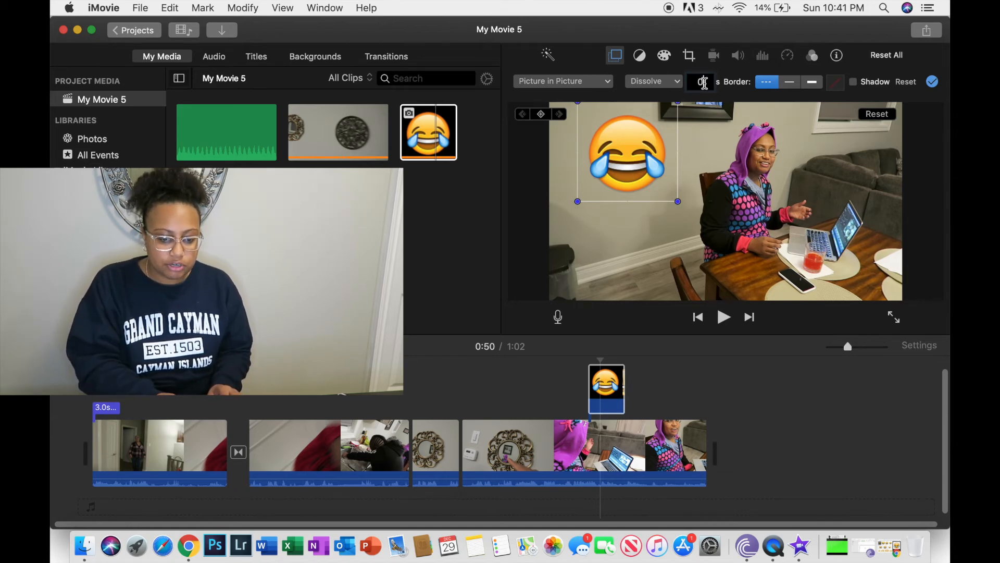
# - Play the timeline from just before the emoji to preview it without the dissolve, and reselect the emoji clip
pyautogui.click(579, 386)
pyautogui.press('space')
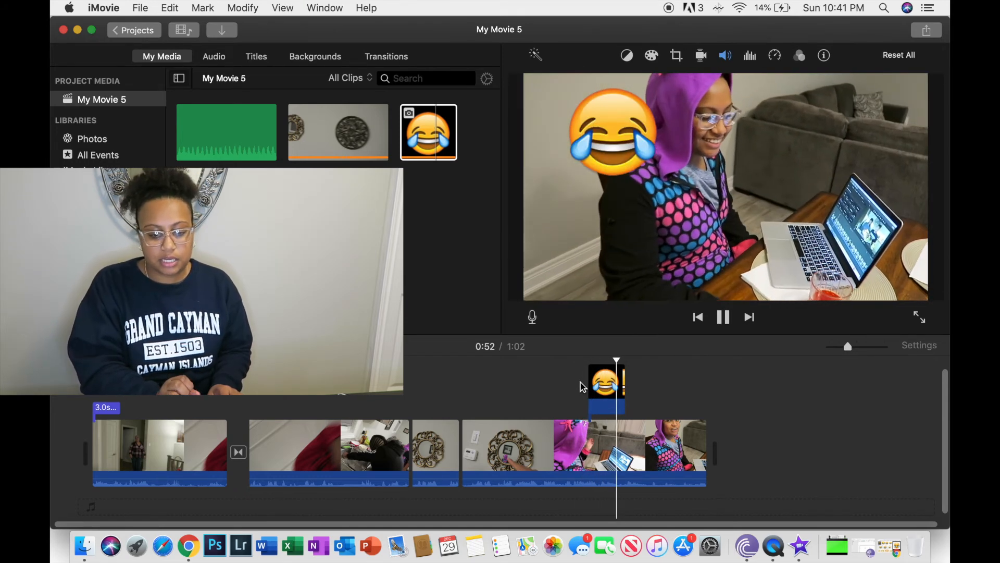
pyautogui.press('space')
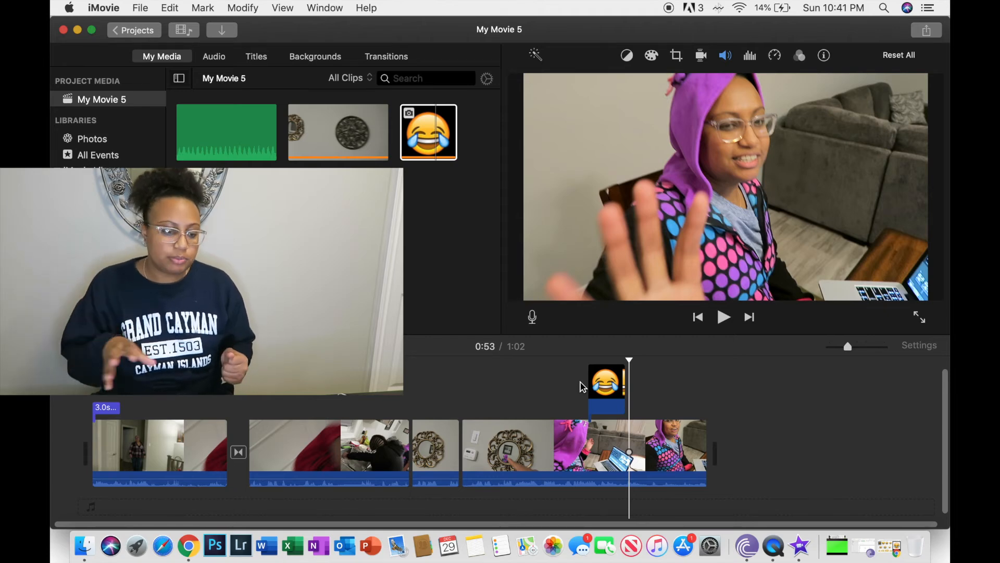
pyautogui.click(583, 387)
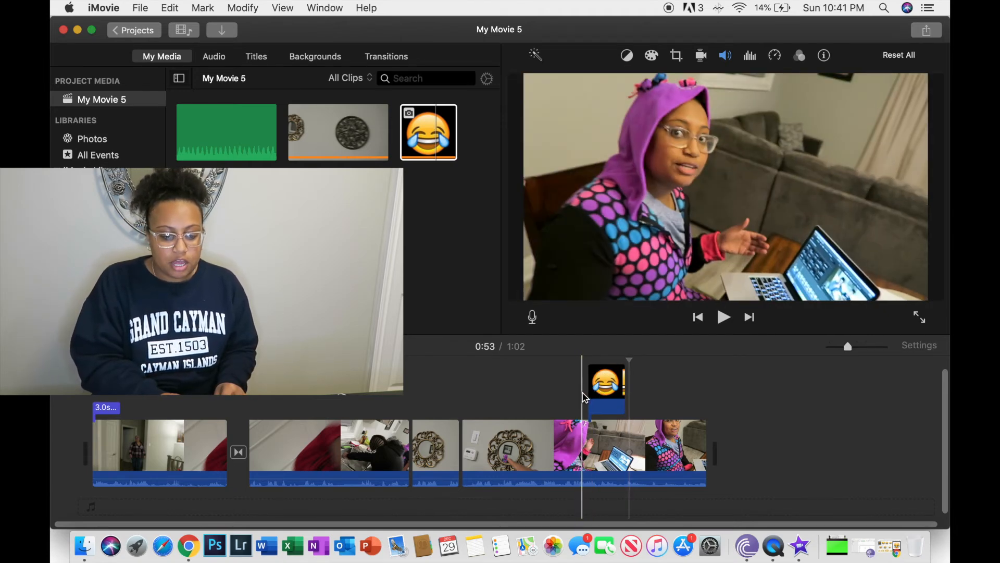
pyautogui.click(610, 388)
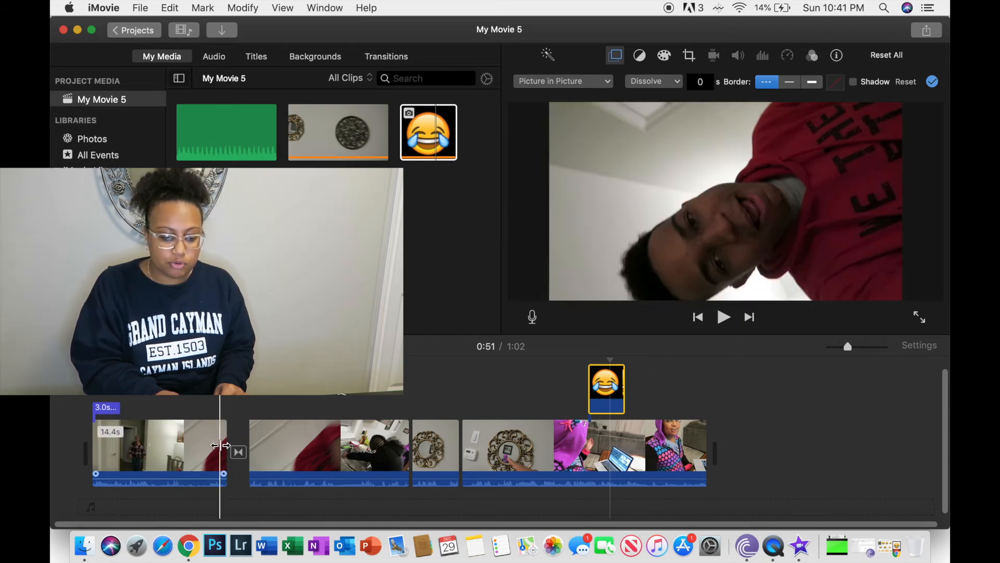
# - Shorten the emoji overlay by trimming its end to about 0:50, and play the timeline across it
pyautogui.moveTo(623, 378); pyautogui.dragTo(594, 384)
pyautogui.press('space')
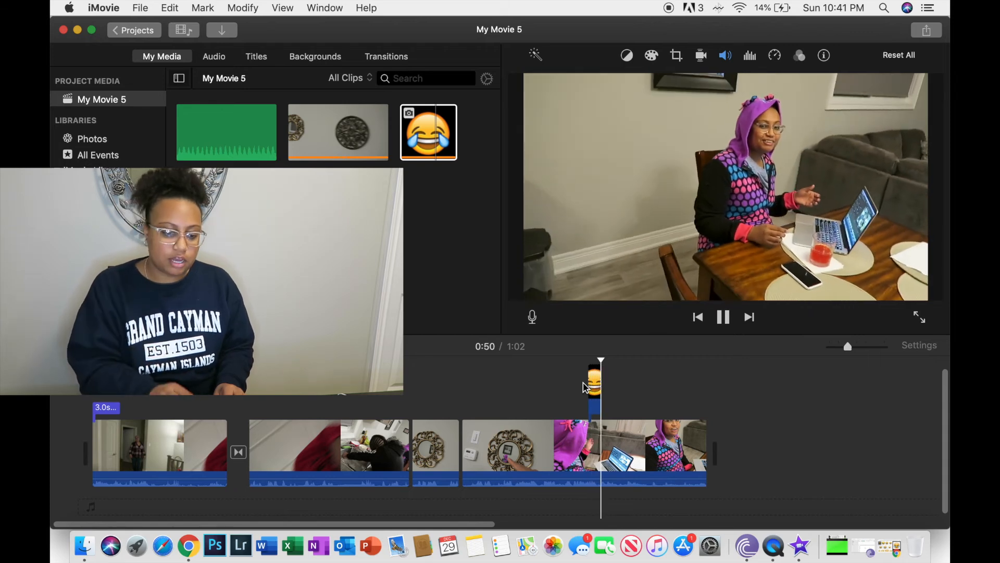
pyautogui.press('space')
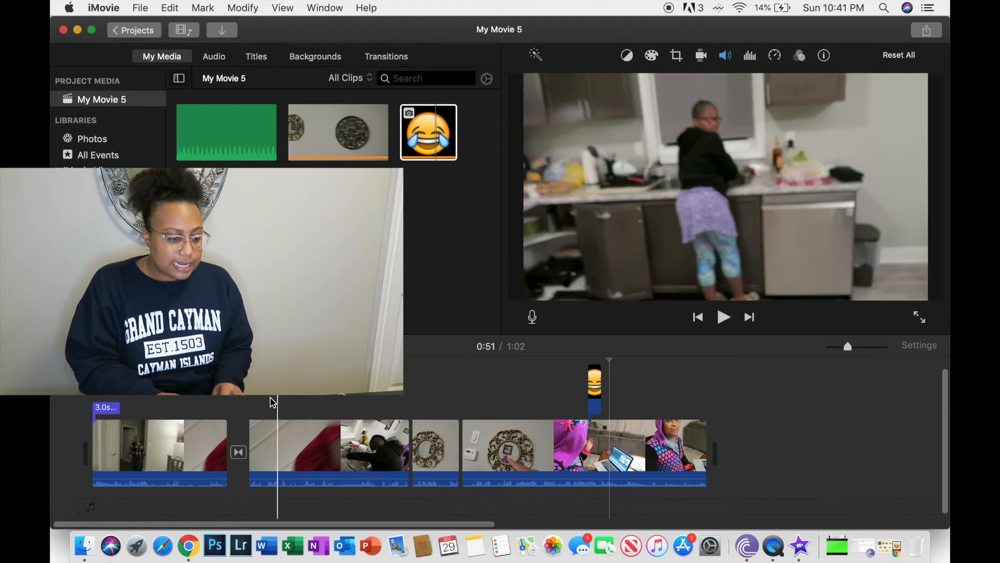
# - Trim the start of the short mirror clip in the middle of the timeline to a 3.4-second duration
pyautogui.hscroll(-1, 198, 395)
pyautogui.hscroll(1, 200, 395)
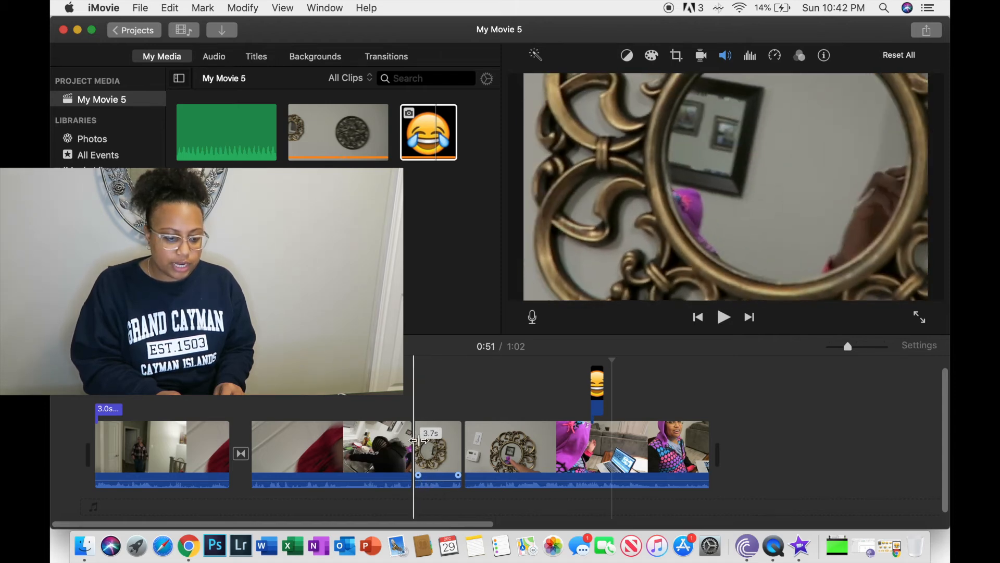
pyautogui.click(416, 436)
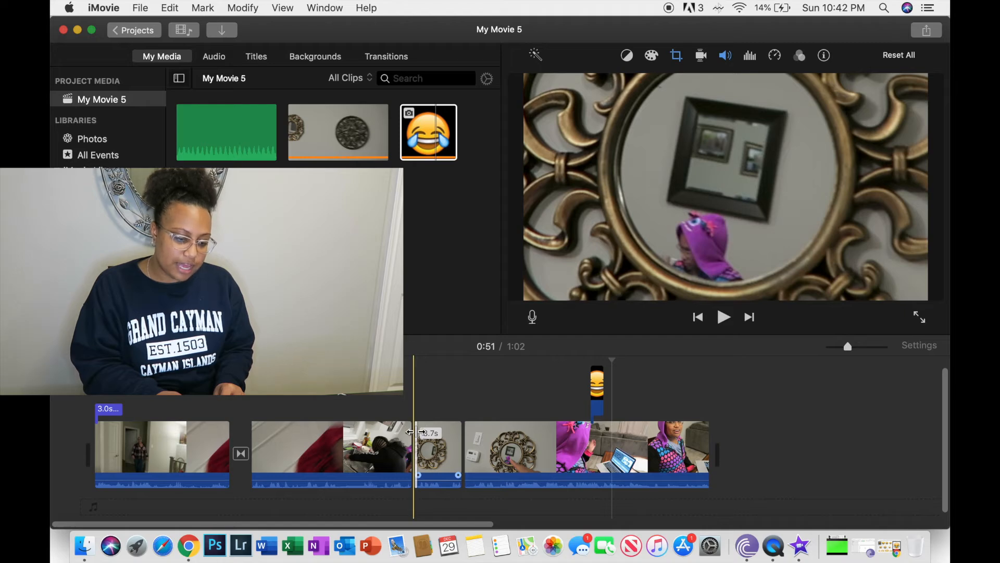
pyautogui.moveTo(416, 432)
pyautogui.mouseDown()
pyautogui.moveTo(438, 432)
pyautogui.moveTo(406, 441)
pyautogui.moveTo(423, 437)
pyautogui.mouseUp()
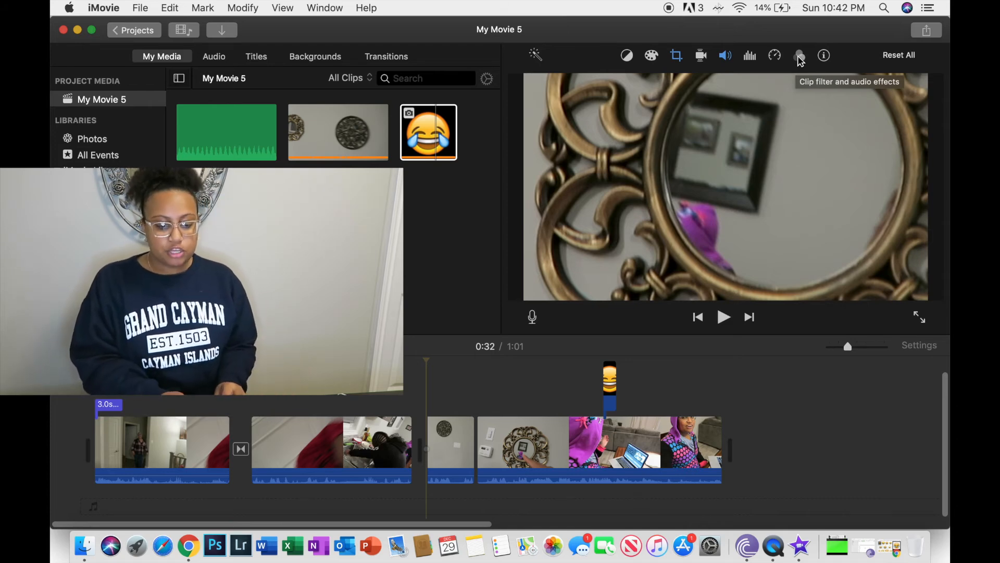
# - Apply the Silent Era clip filter to the short mirror clip
pyautogui.click(450, 439)
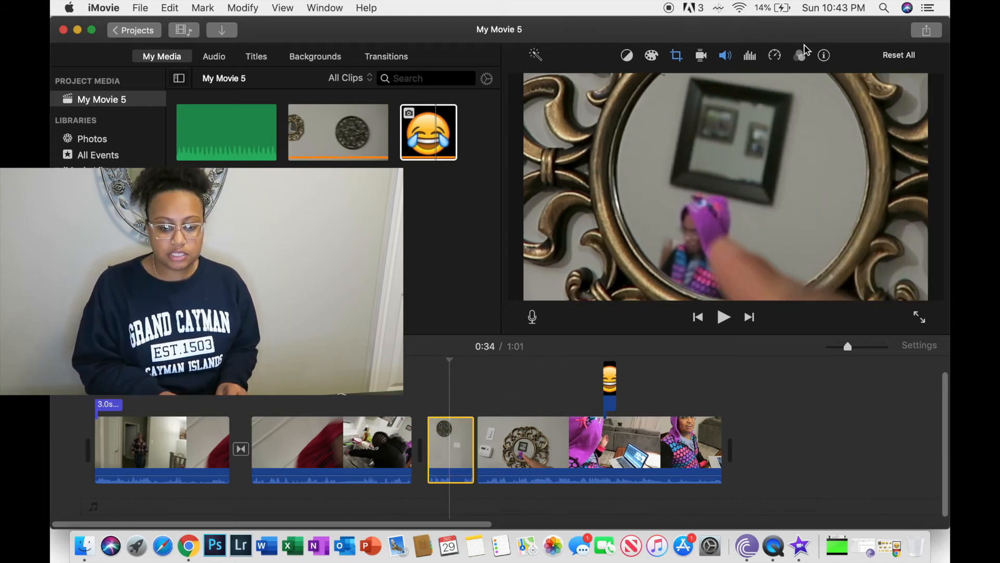
pyautogui.click(800, 56)
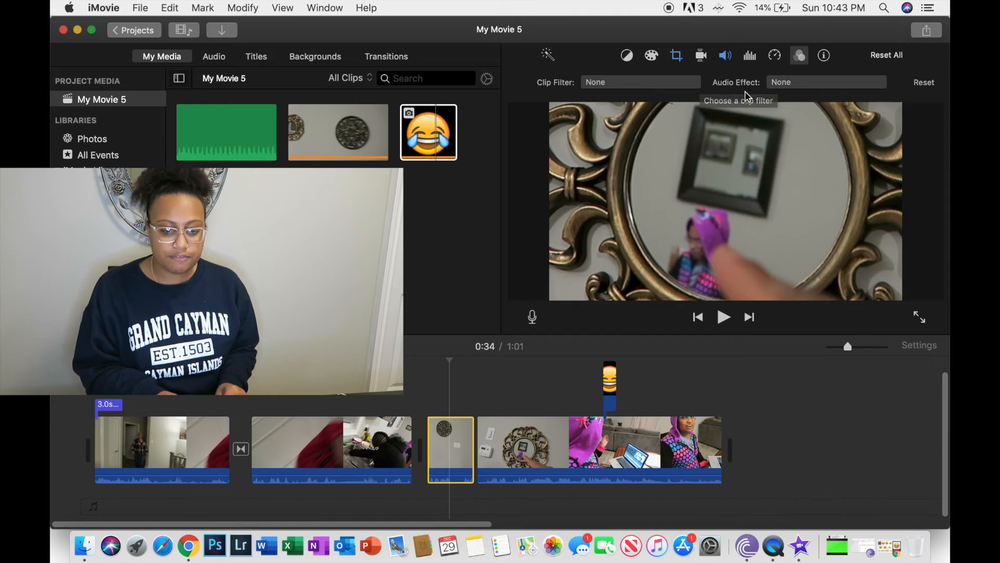
pyautogui.click(660, 83)
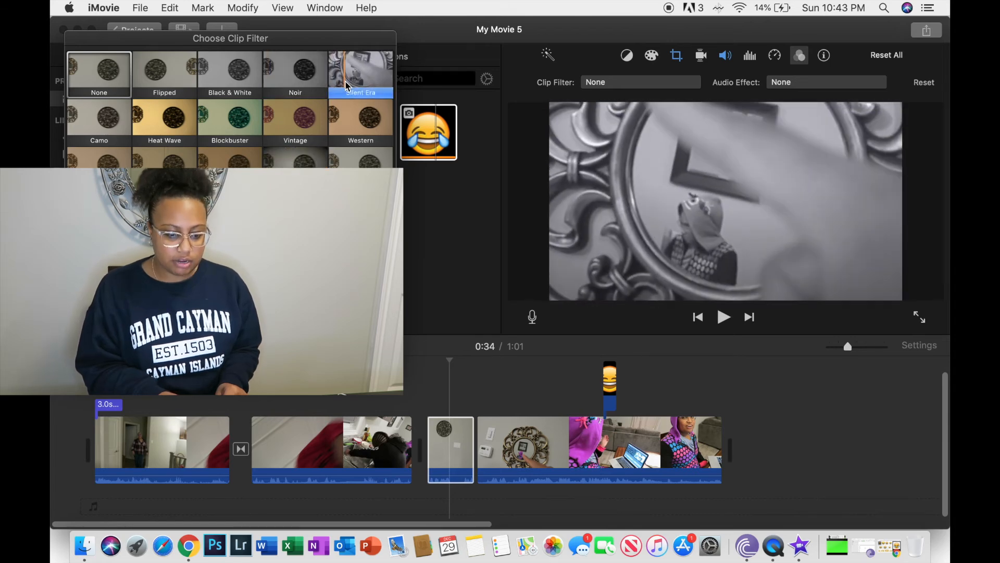
pyautogui.click(345, 81)
# - Play through the short mirror clip to preview the Silent Era filter
pyautogui.click(411, 397)
pyautogui.press('space')
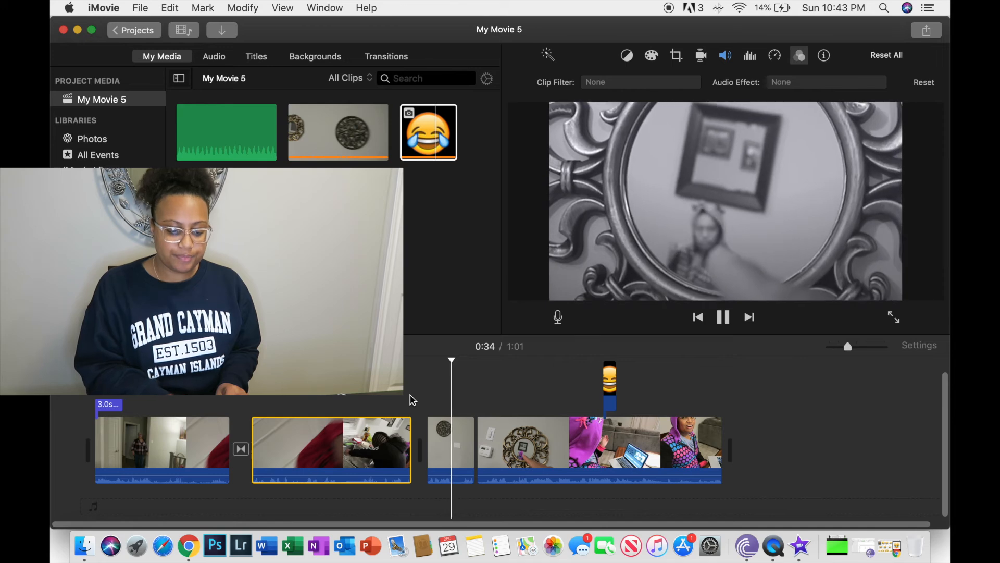
pyautogui.press('space')
pyautogui.click(456, 445)
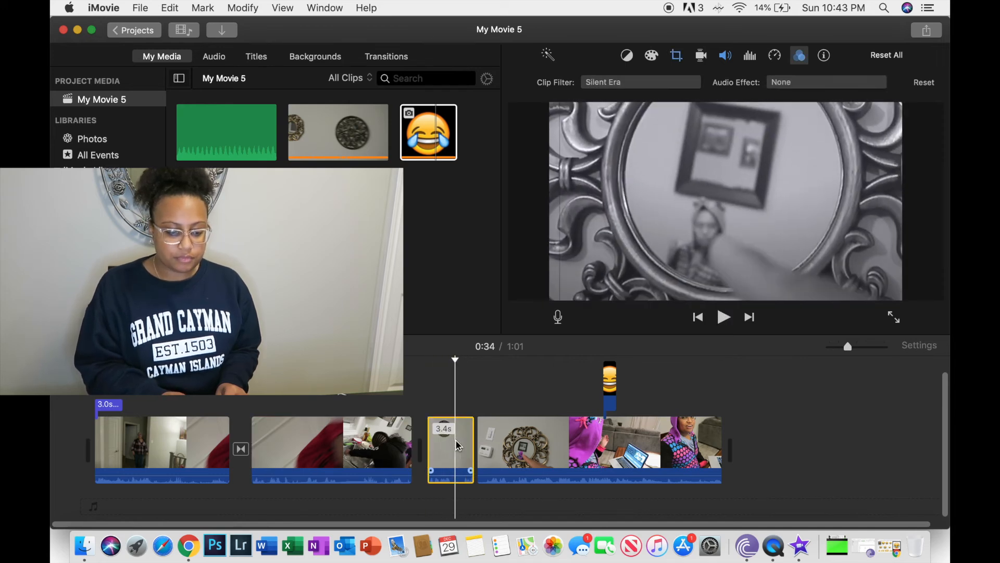
pyautogui.click(410, 398)
pyautogui.press('space')
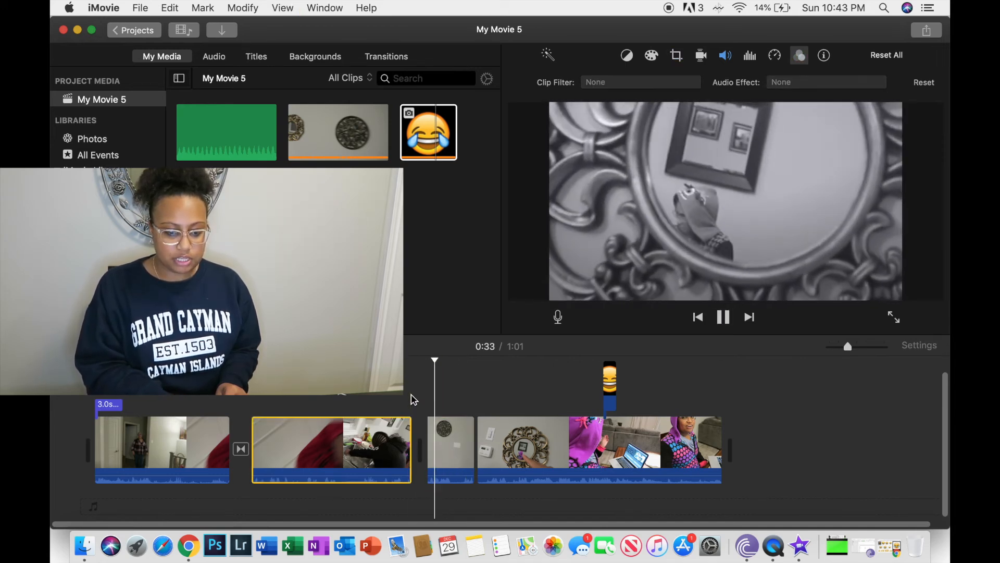
pyautogui.press('space')
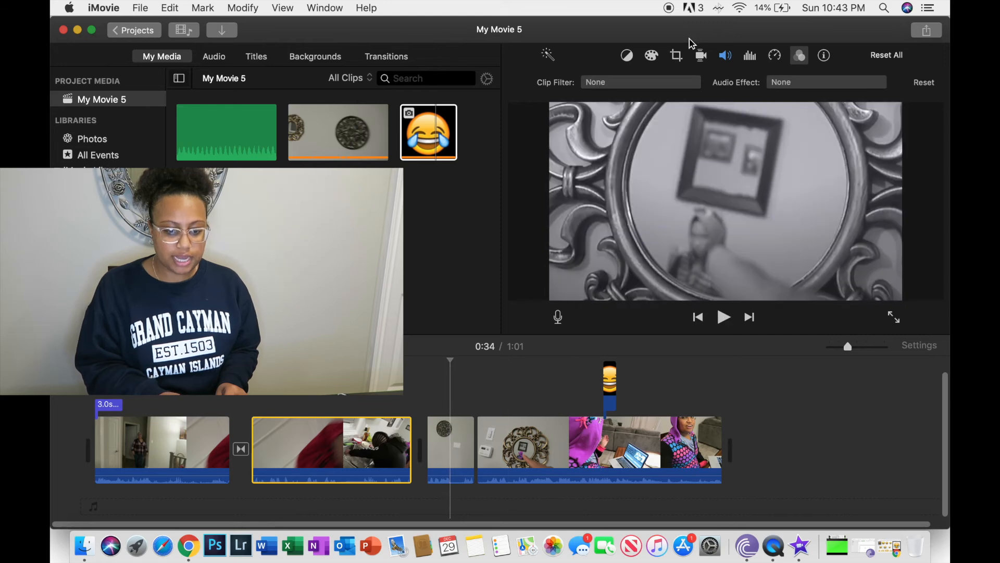
# - Browse the available audio effects for the second clip and close the chooser without applying one
pyautogui.click(800, 86)
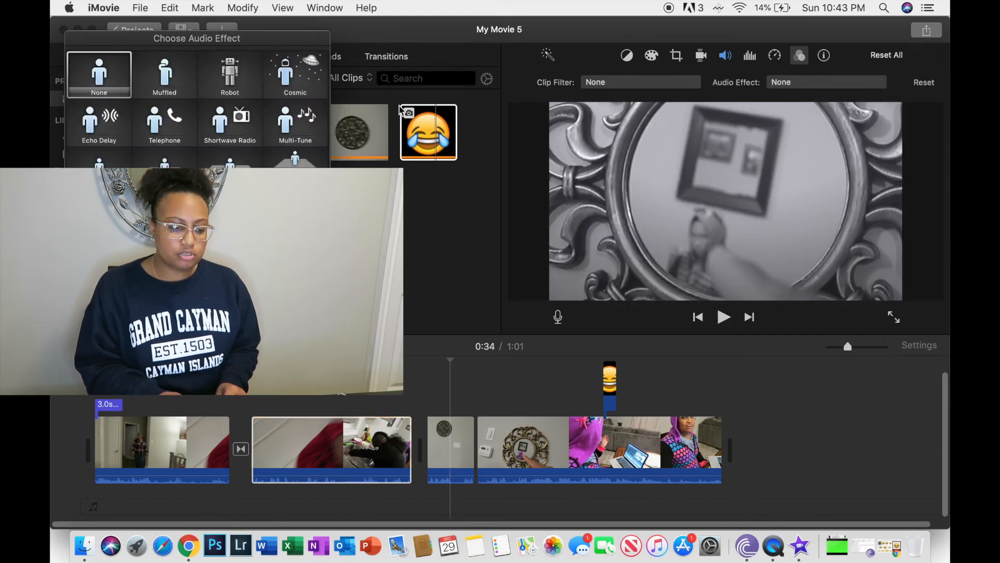
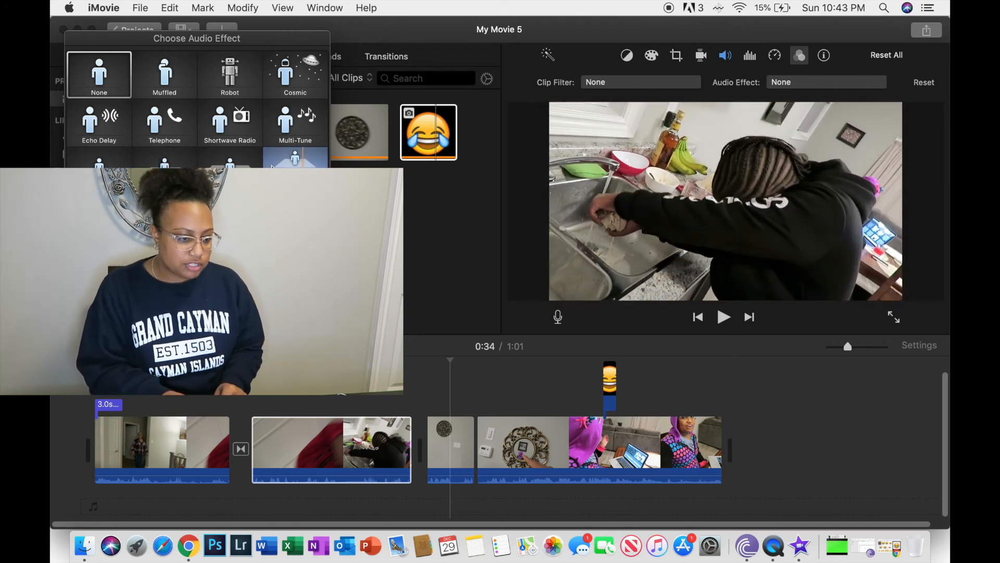
pyautogui.click(521, 386)
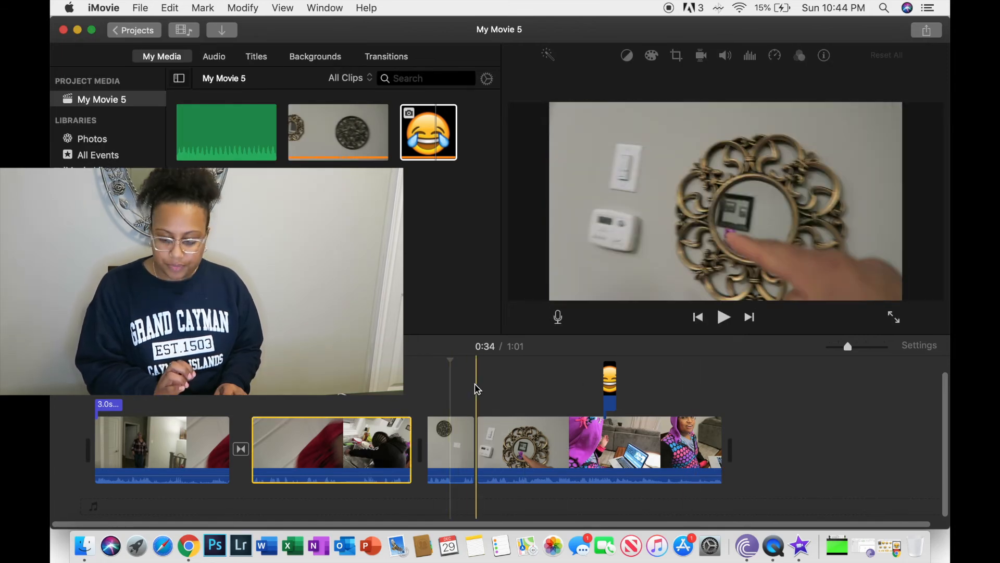
pyautogui.click(476, 388)
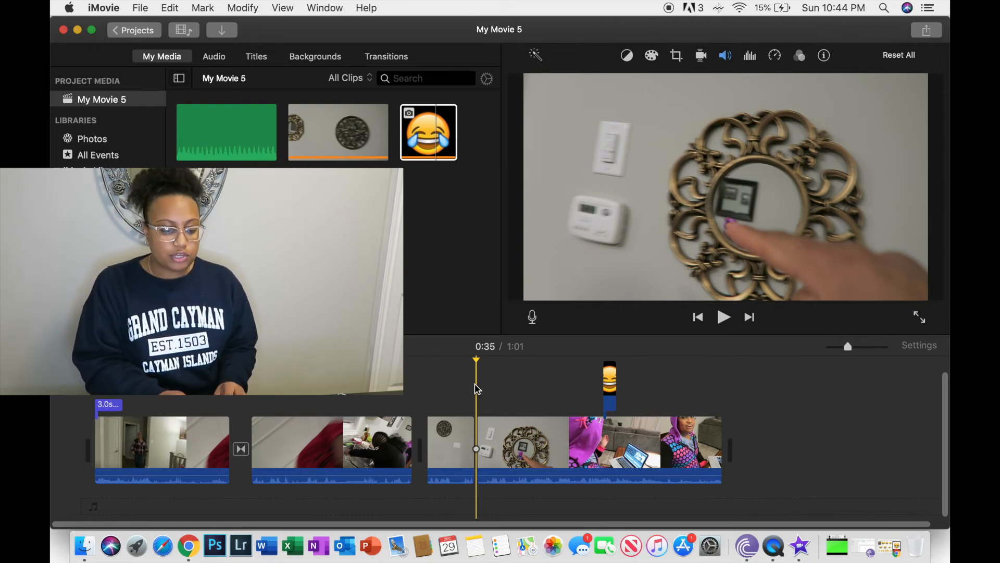
# - Show the speed editor on the second timeline clip, the one right after the transition
pyautogui.click(444, 436)
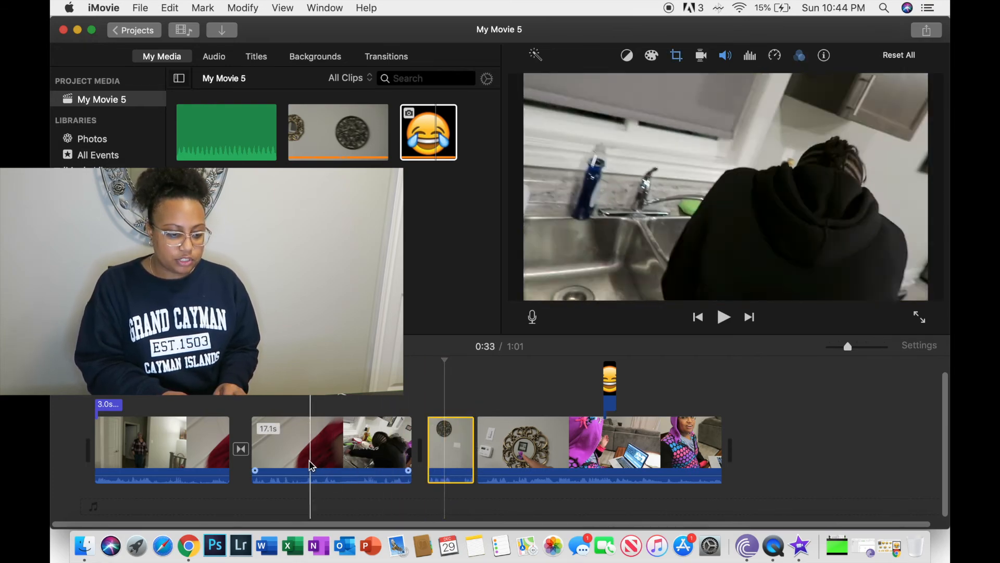
pyautogui.click(276, 448)
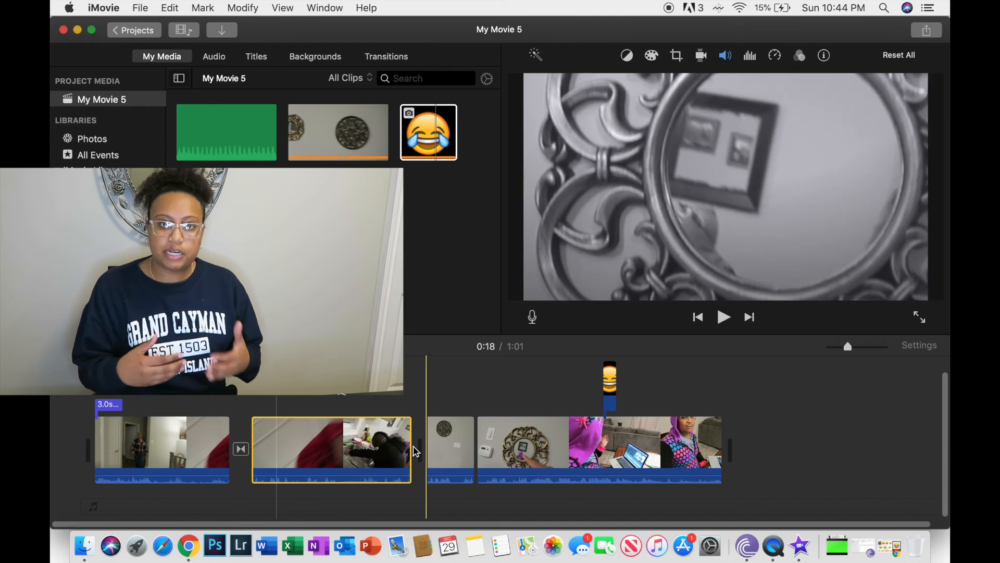
pyautogui.rightClick(356, 460)
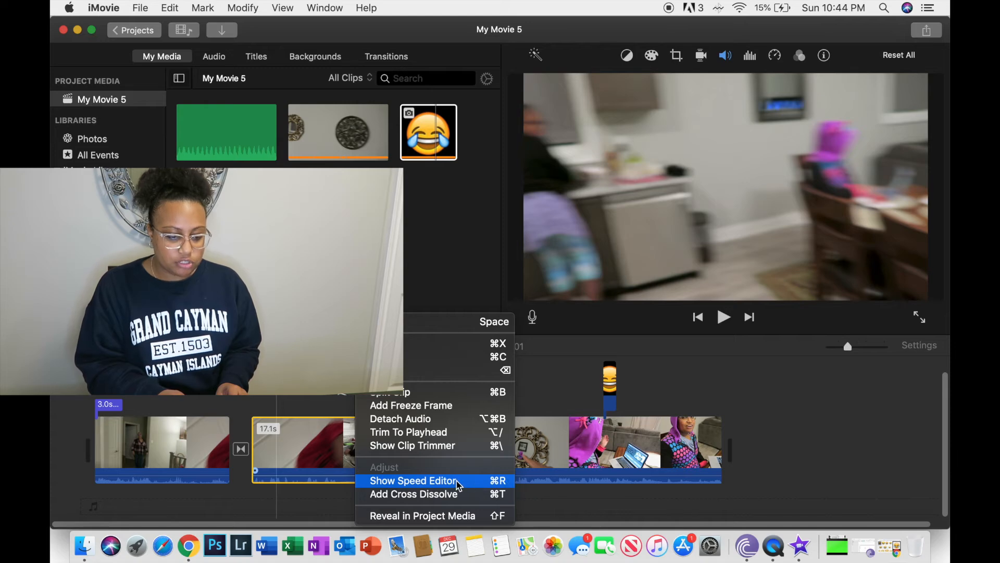
pyautogui.click(478, 480)
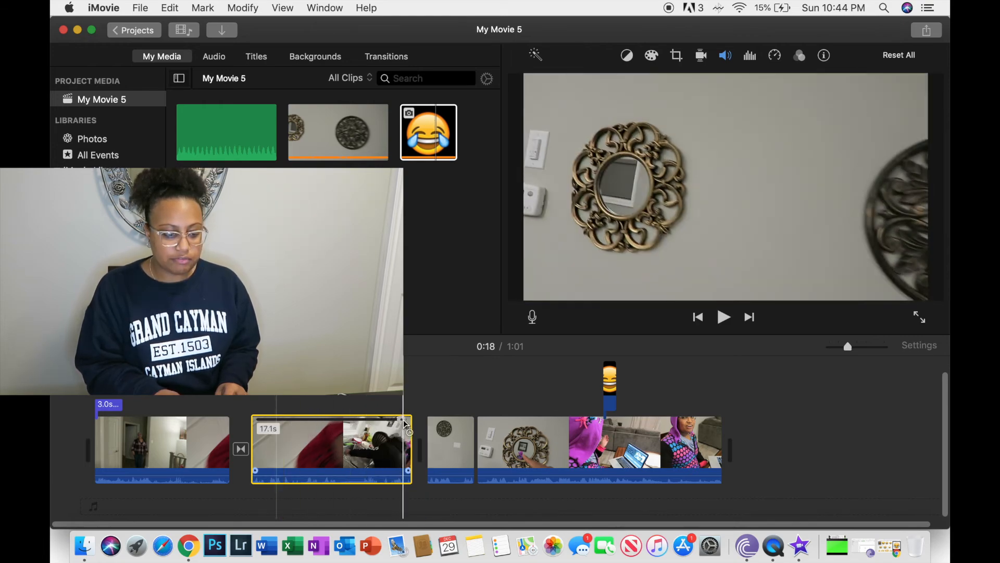
# - Try speeding the second clip up to 8.4 s, slowing it down to 21.9 s, and speeding it up again
pyautogui.moveTo(404, 421); pyautogui.dragTo(323, 418)
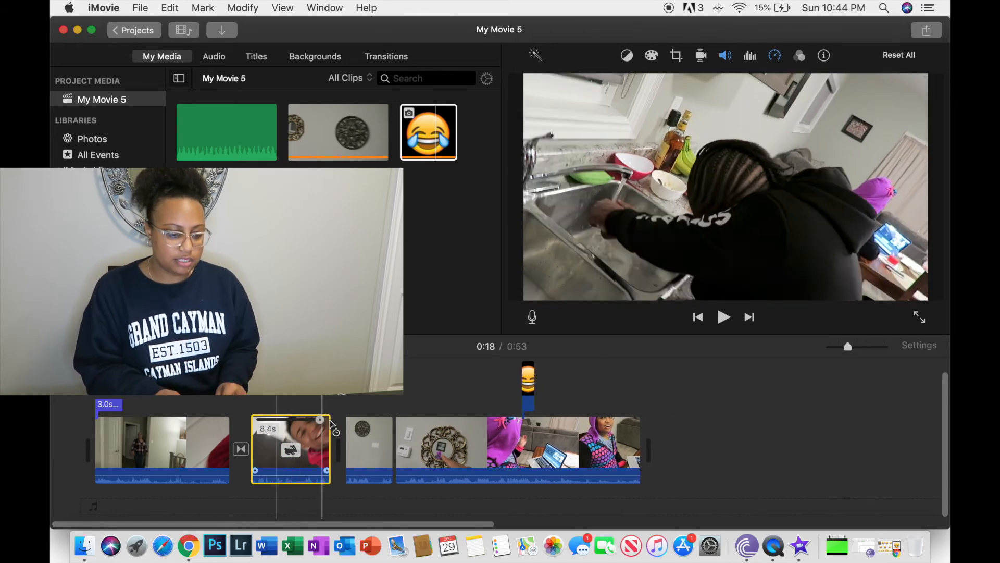
pyautogui.moveTo(323, 421); pyautogui.dragTo(450, 420)
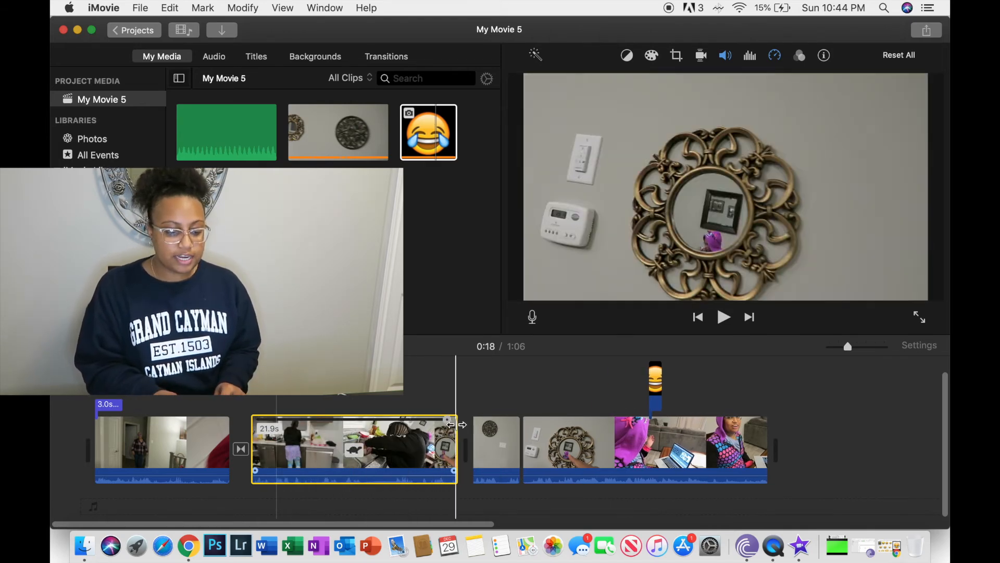
pyautogui.moveTo(447, 420); pyautogui.dragTo(324, 422)
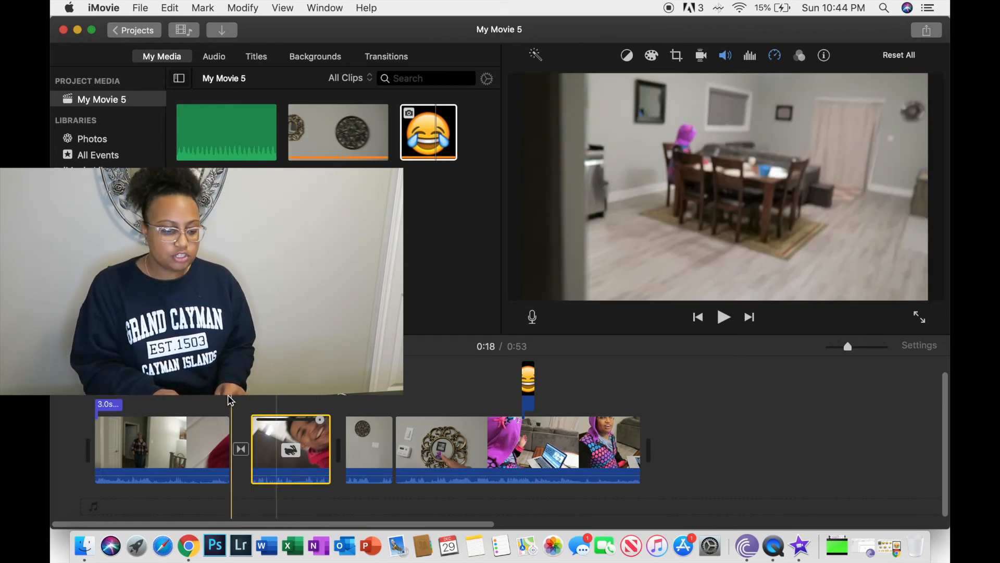
# - Speed the second clip up to a duration of 5.3 s and play it back
pyautogui.moveTo(319, 420); pyautogui.dragTo(291, 418)
pyautogui.press('space')
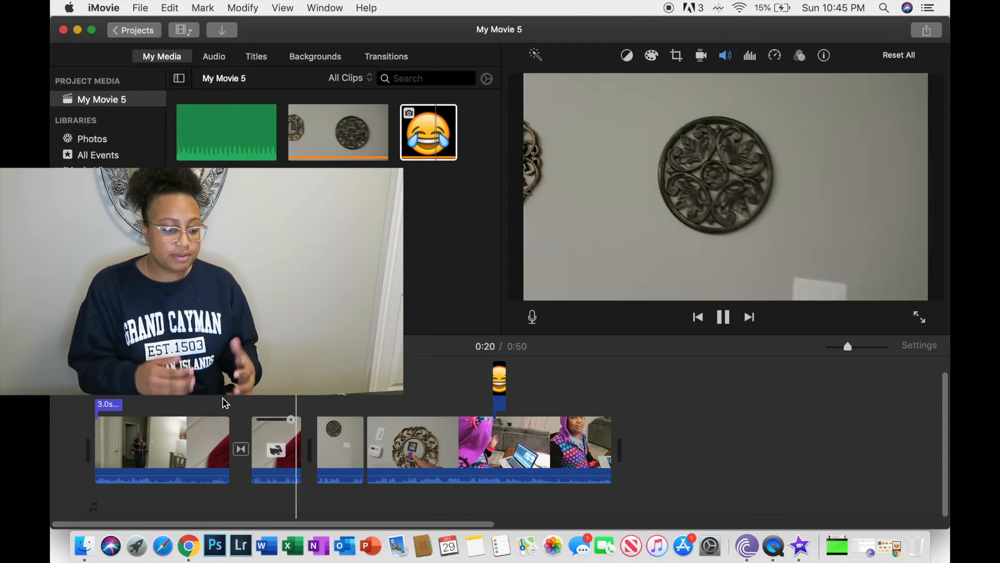
pyautogui.press('space')
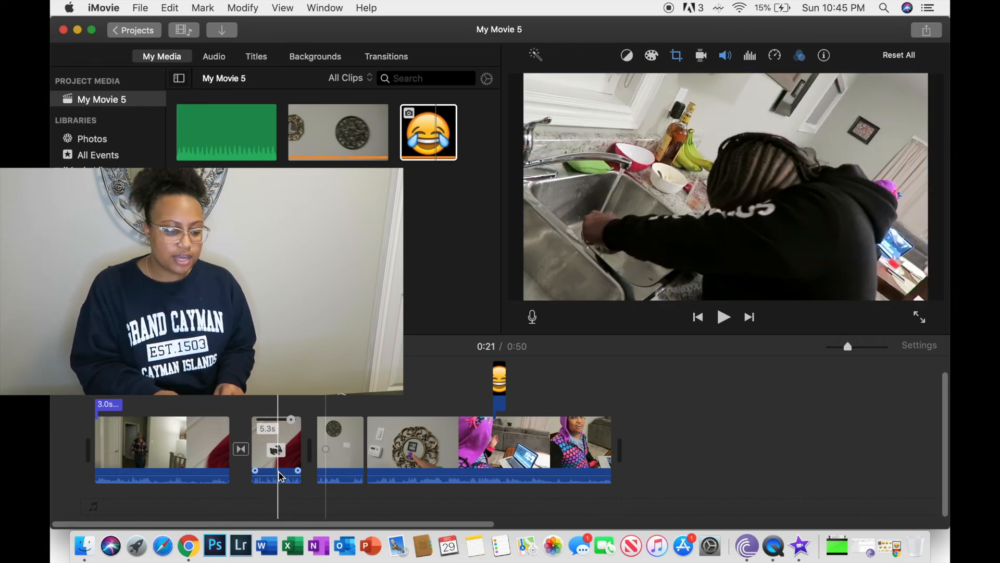
# - Turn the sped-up second clip's audio volume all the way down and play the timeline over it
pyautogui.moveTo(278, 475); pyautogui.dragTo(279, 476)
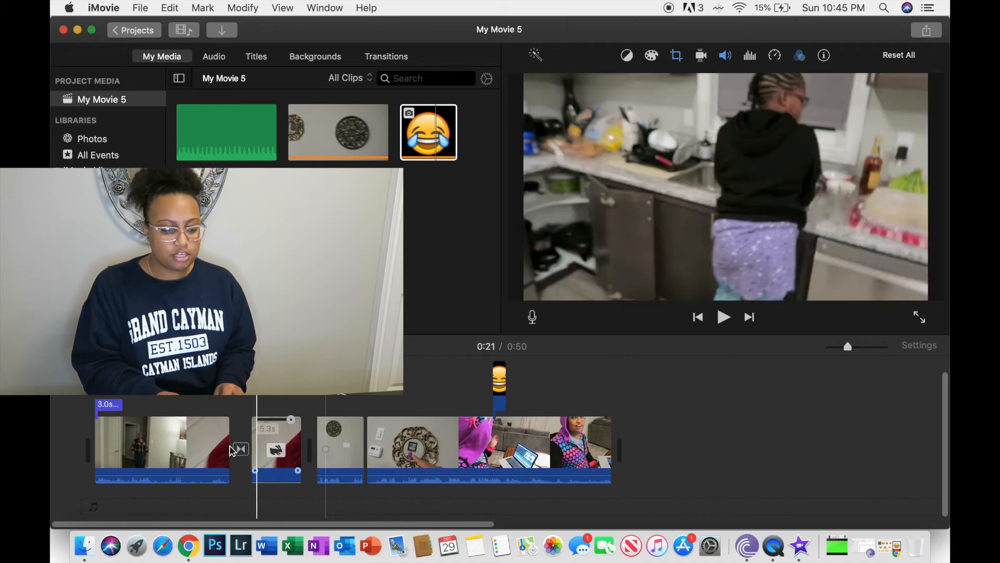
pyautogui.press('space')
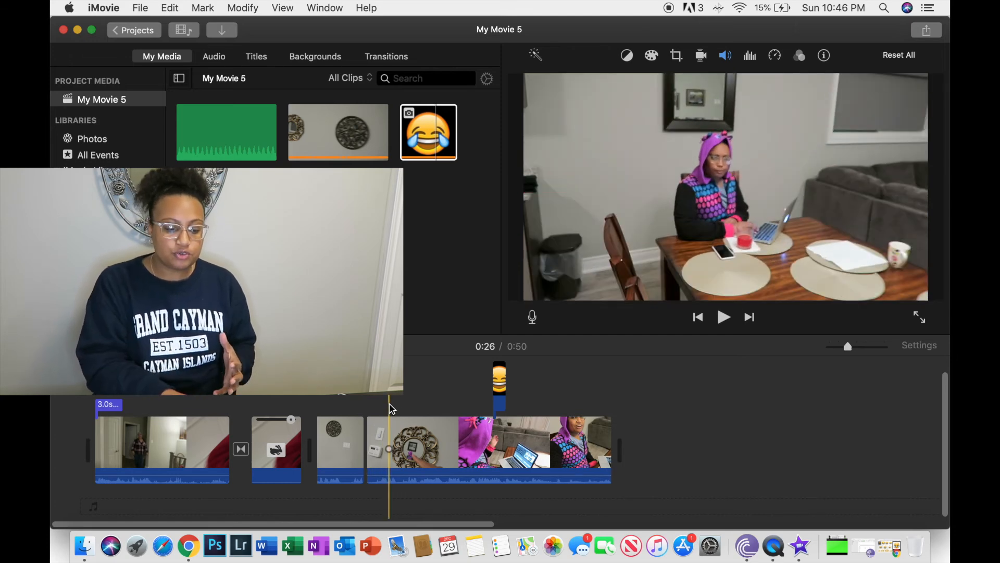
# - Play the start of the last clip to locate a frame at about 0:27, and add a freeze frame there
pyautogui.press('space')
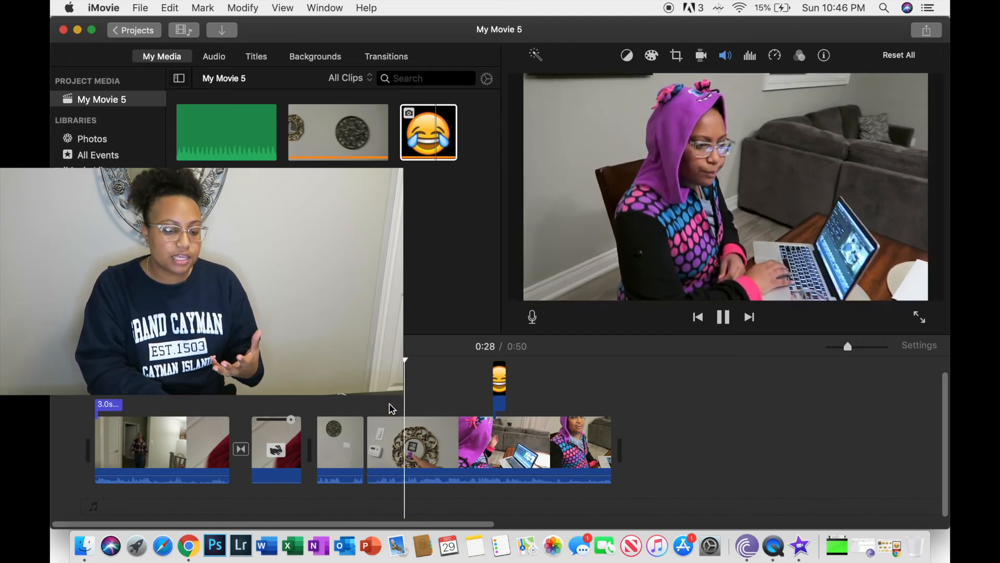
pyautogui.press('space')
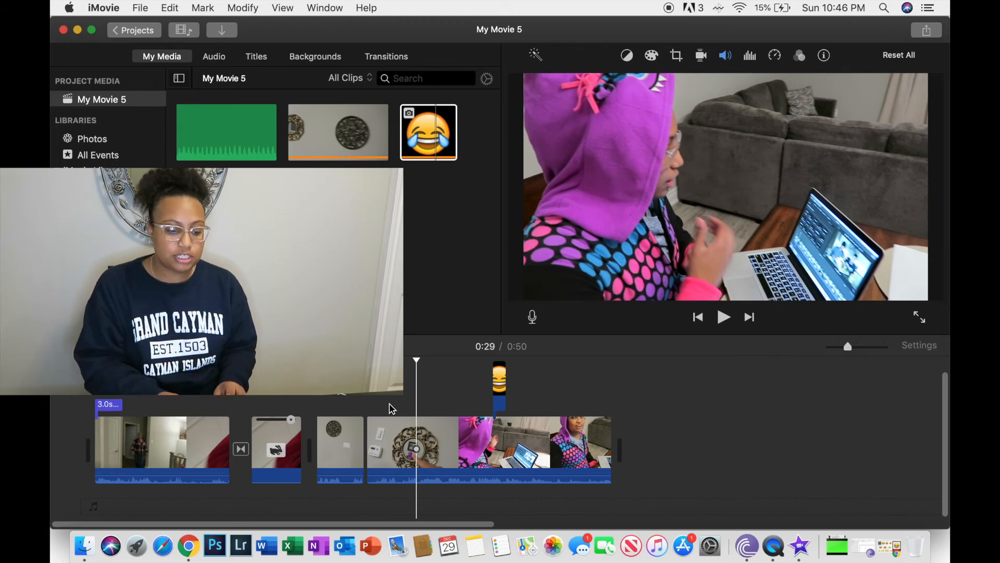
pyautogui.click(399, 457)
pyautogui.press('space')
pyautogui.press('space')
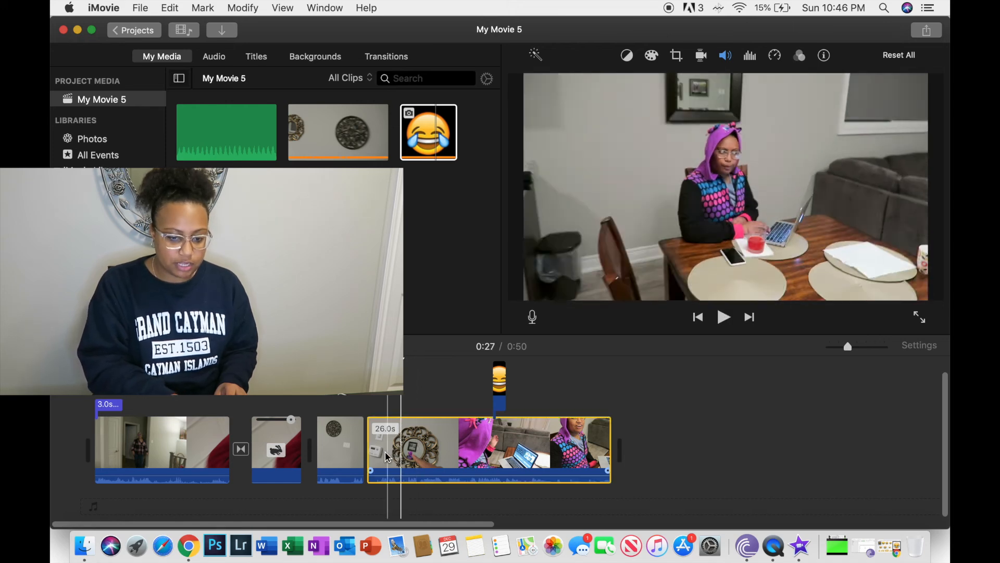
pyautogui.click(385, 455)
pyautogui.press('space')
pyautogui.press('space')
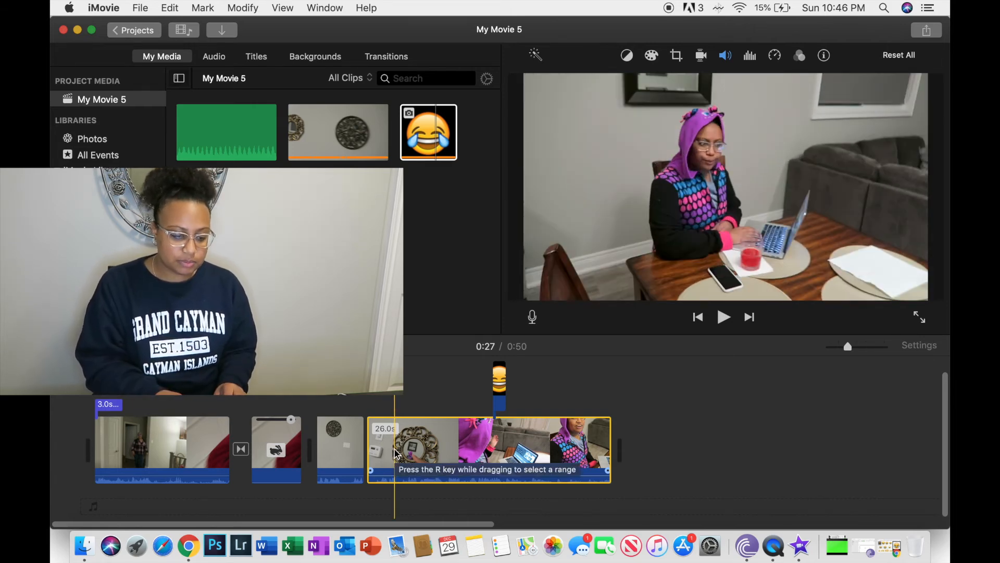
pyautogui.rightClick(394, 451)
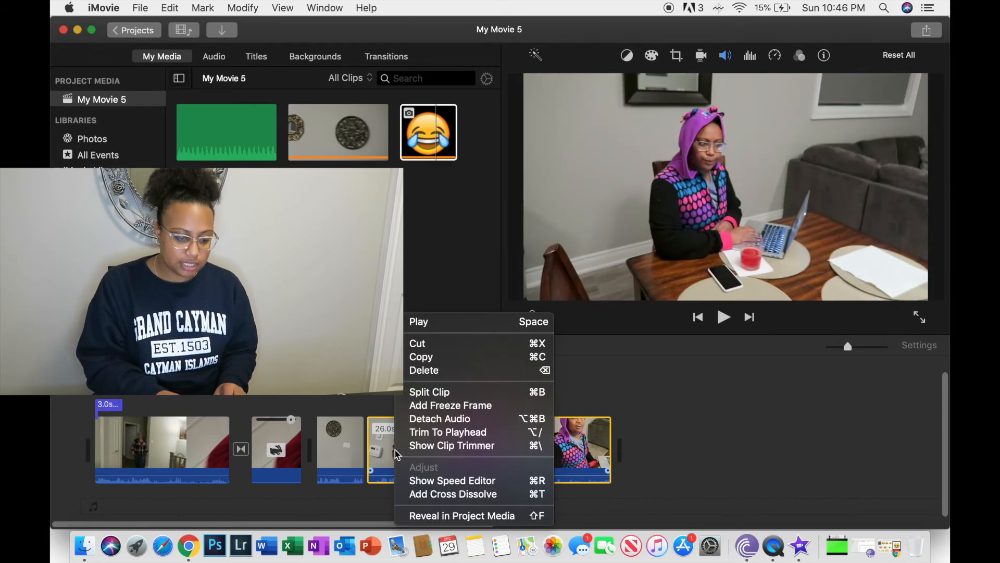
pyautogui.click(446, 406)
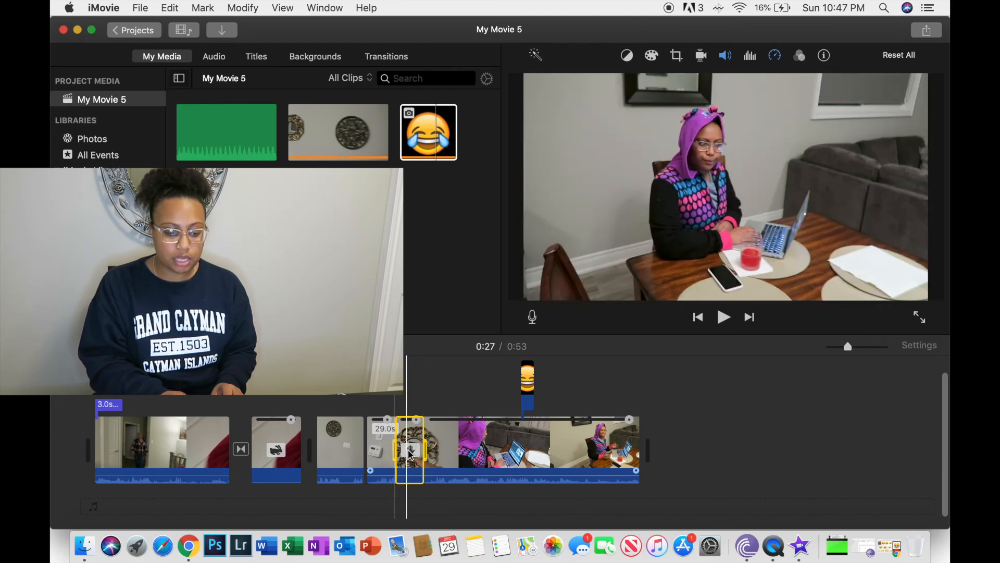
# - Play the last clip from before the freeze frame, and replay it from about 0:27
pyautogui.click(373, 440)
pyautogui.press('space')
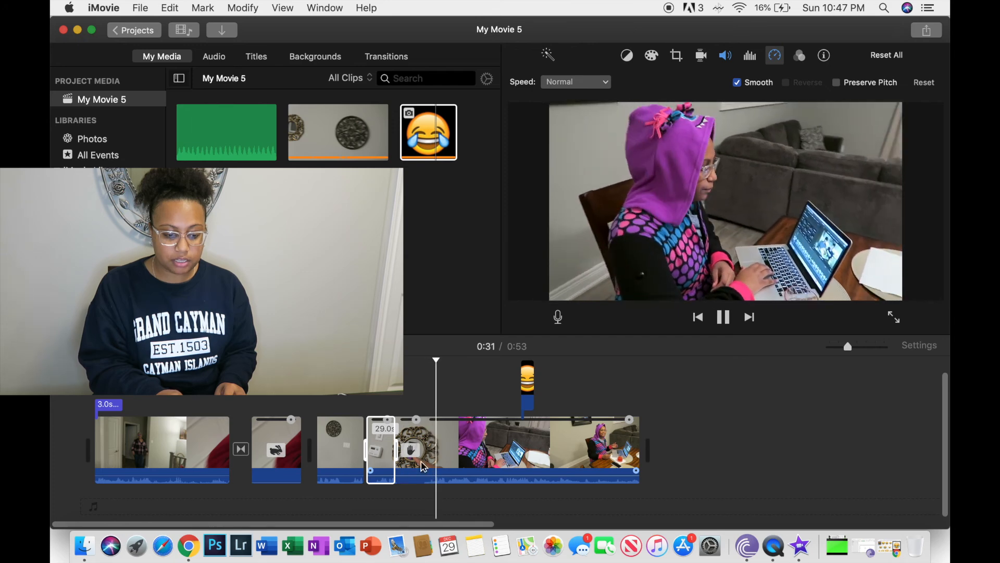
pyautogui.click(398, 409)
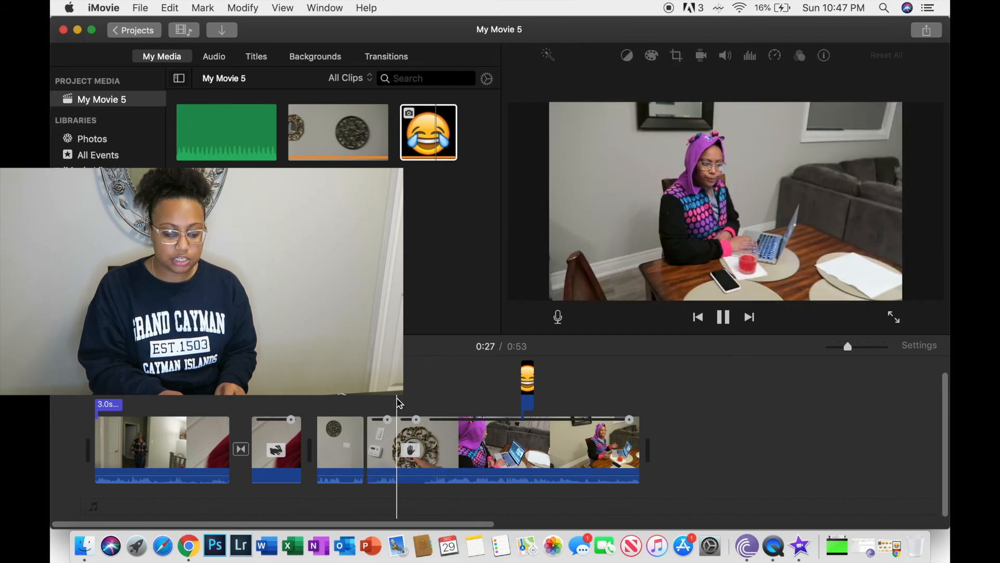
# - Extend the freeze frame in the last clip by about 3 s and play it back
pyautogui.press('space')
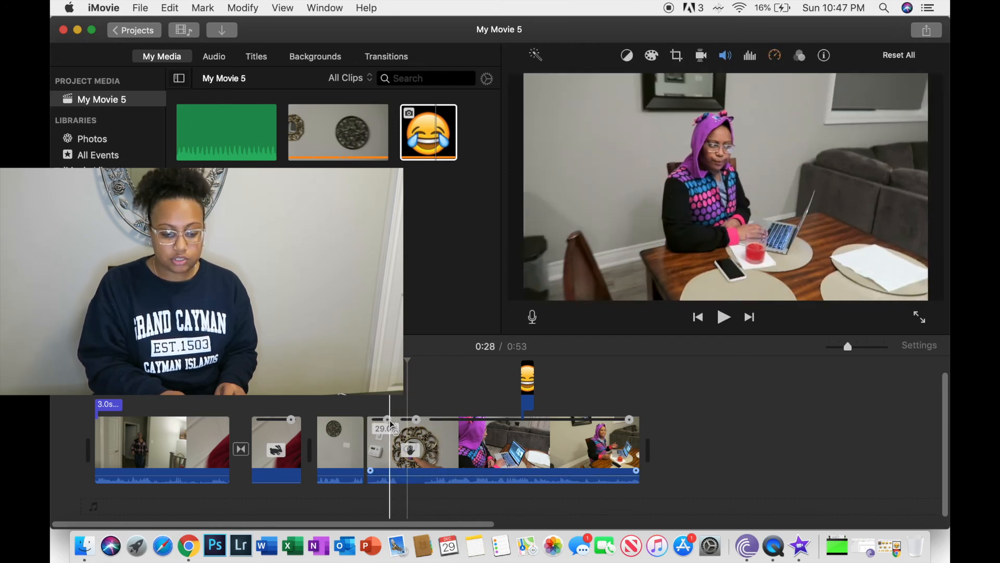
pyautogui.moveTo(417, 421); pyautogui.dragTo(447, 414)
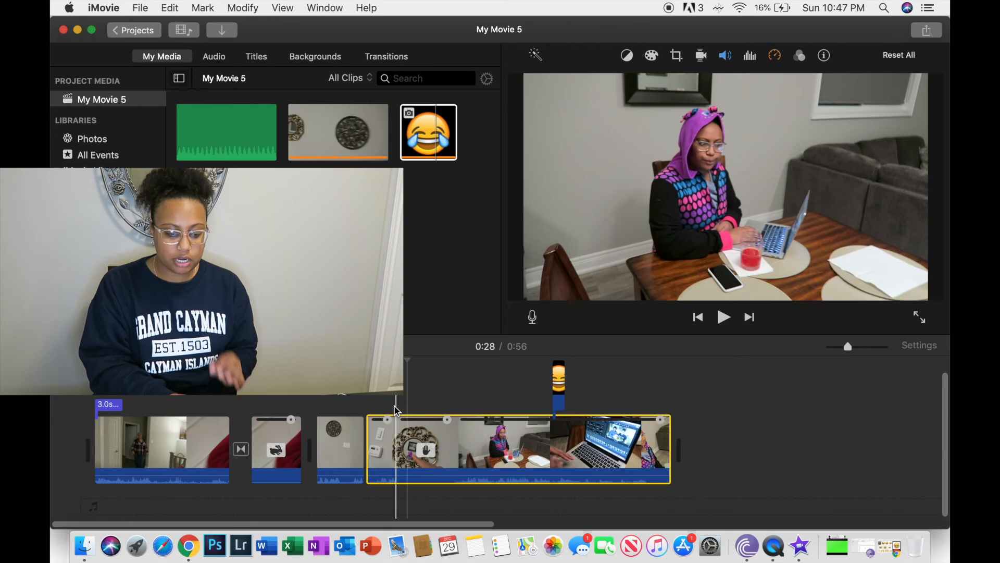
pyautogui.click(394, 409)
pyautogui.press('space')
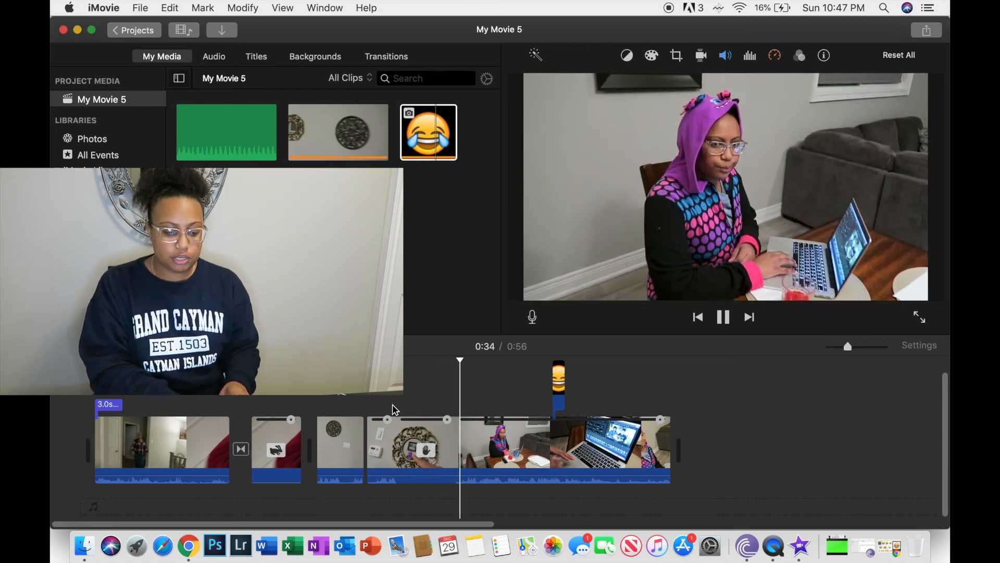
pyautogui.click(406, 390)
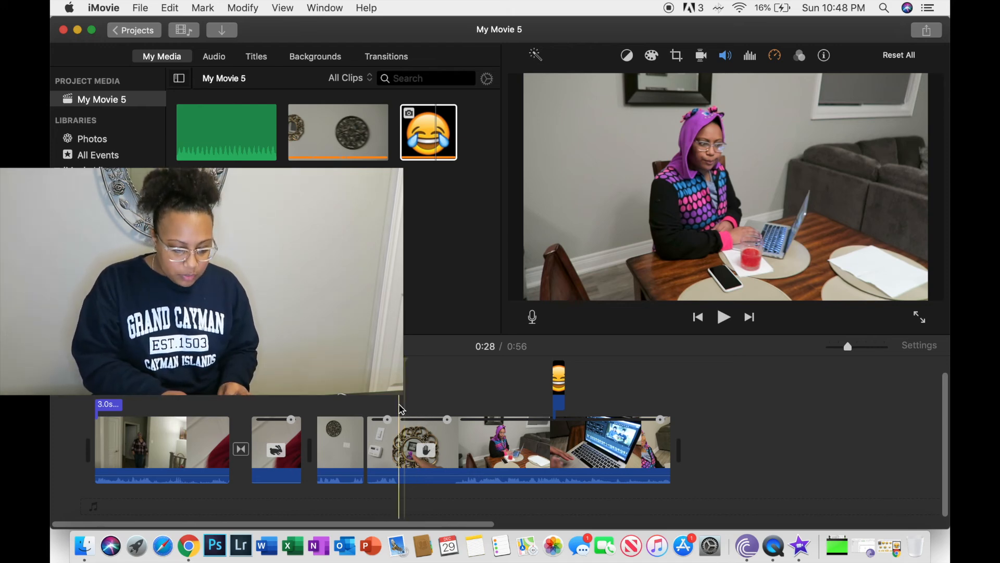
# - Undo the last clip's speed adjustment and its added freeze frame
pyautogui.click(405, 443)
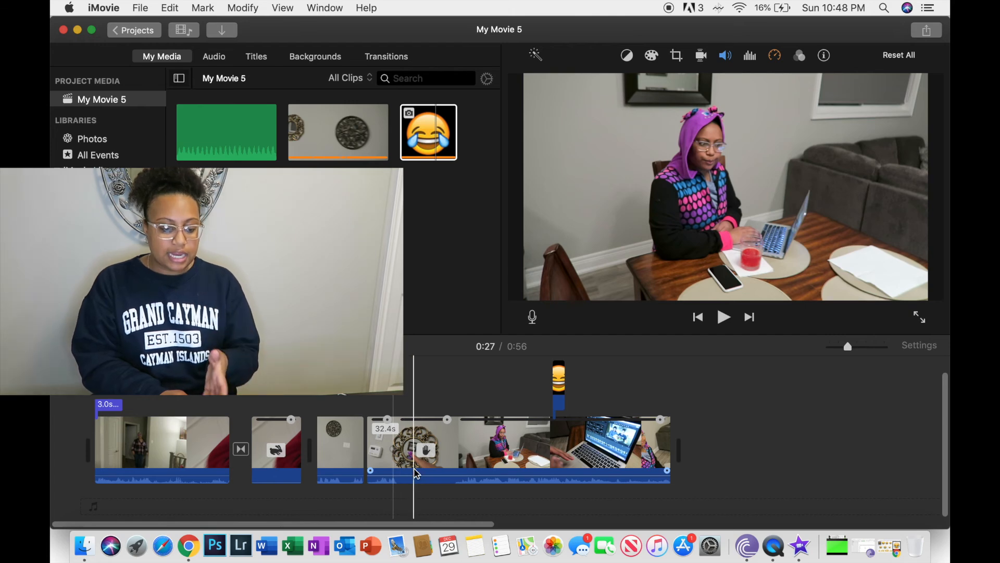
pyautogui.click(400, 423)
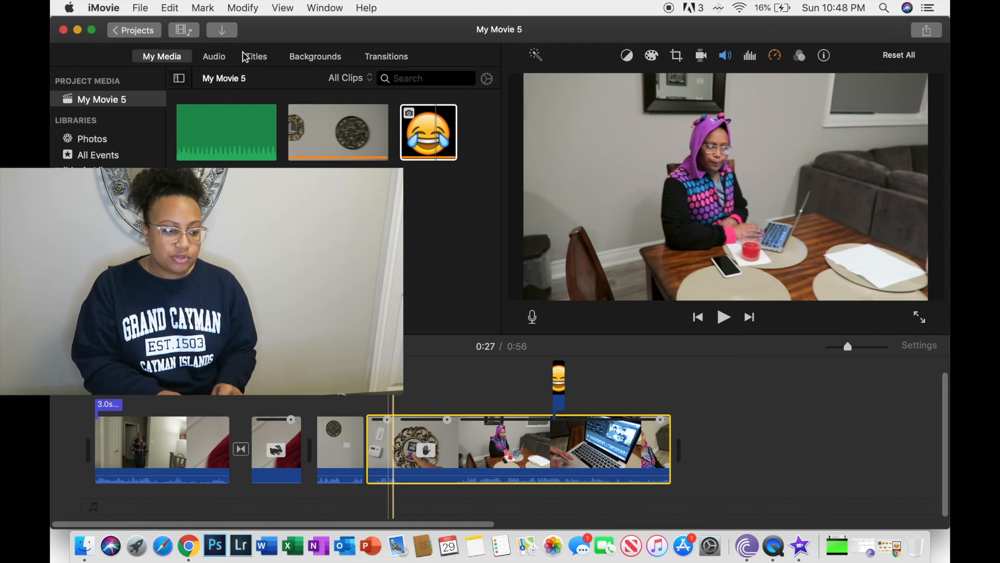
pyautogui.click(168, 8)
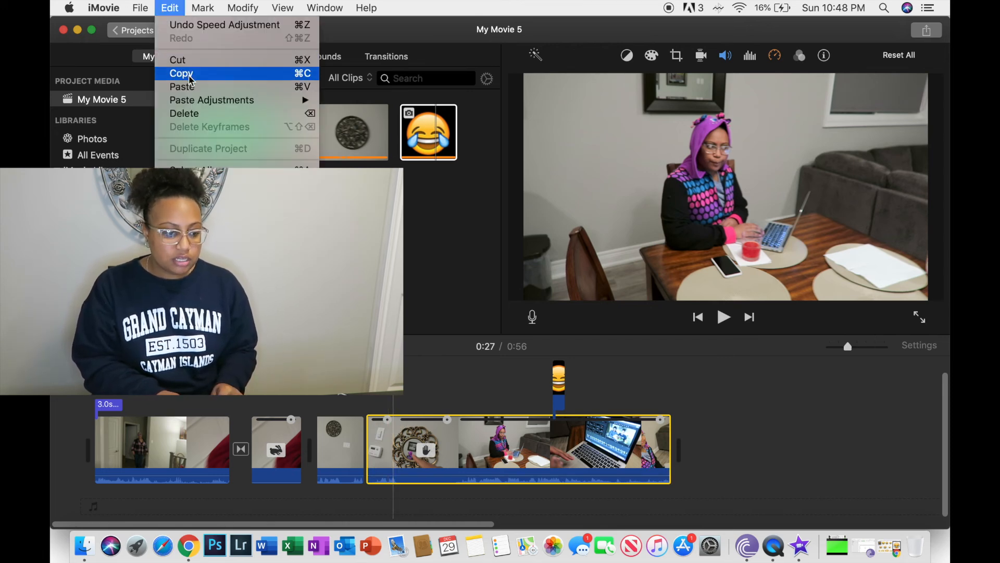
pyautogui.moveTo(202, 8)
pyautogui.moveTo(172, 11)
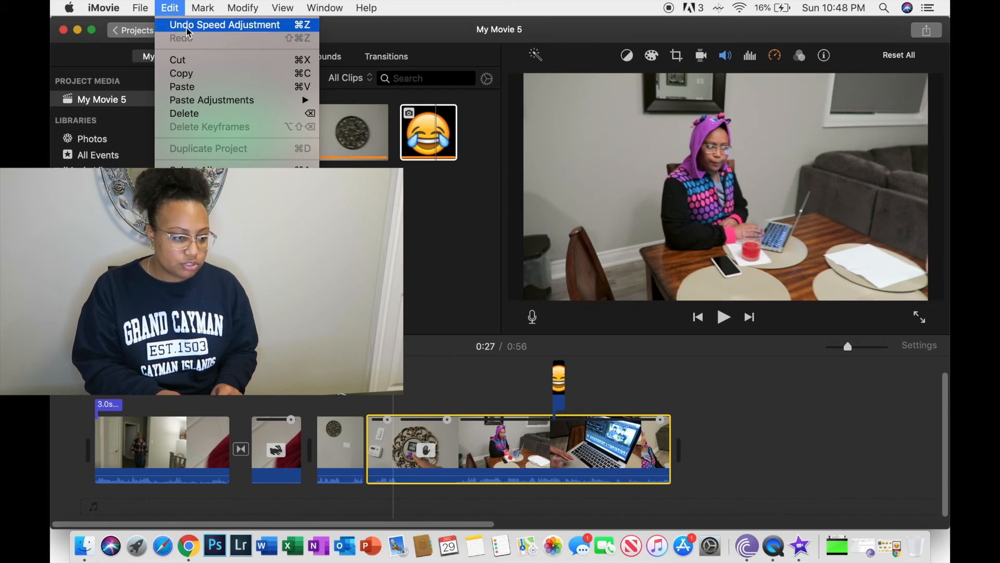
pyautogui.click(195, 26)
pyautogui.click(168, 8)
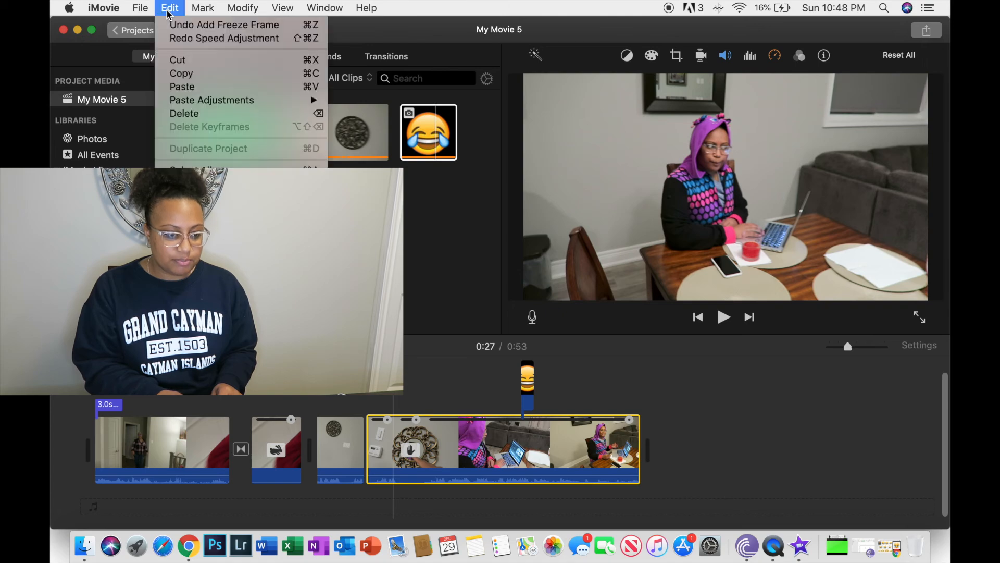
pyautogui.click(174, 26)
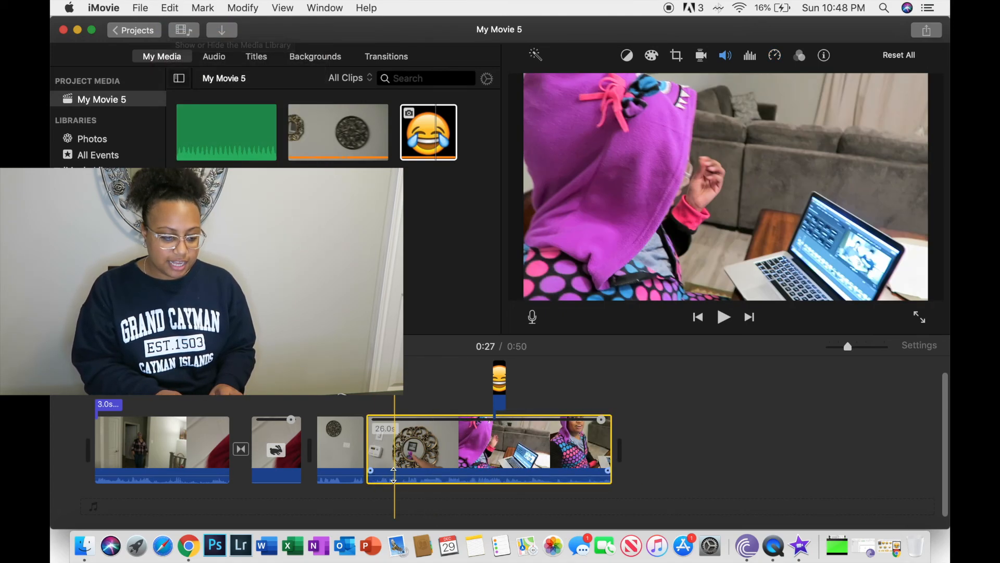
# - Play the start of the last clip through to about 0:29
pyautogui.click(371, 396)
pyautogui.press('space')
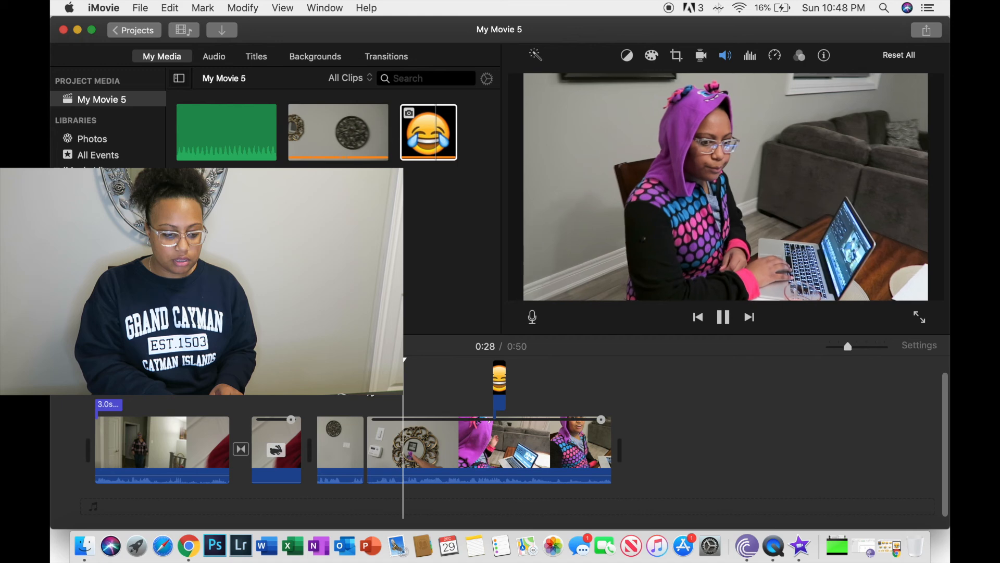
pyautogui.press('space')
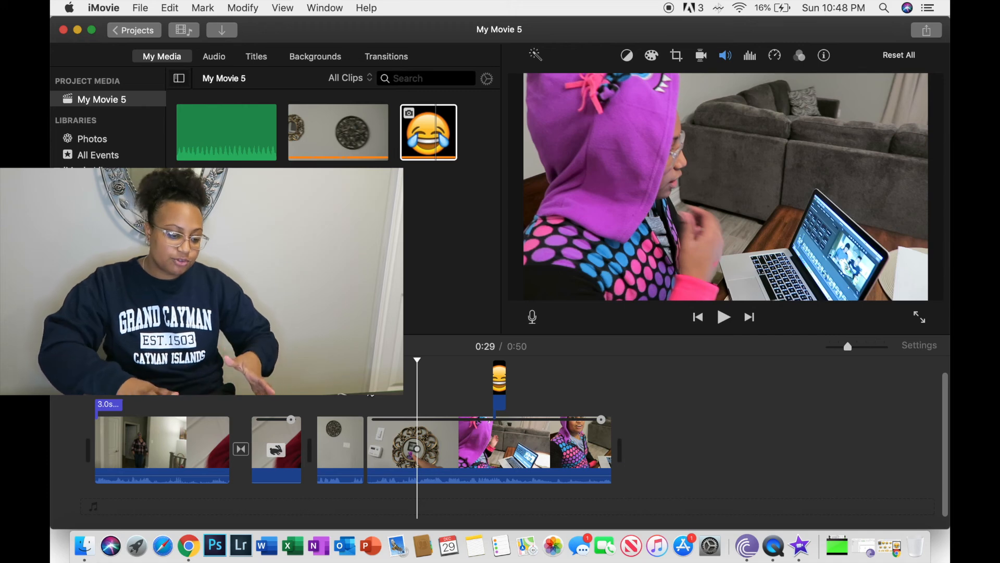
# - Record a voiceover of about 5.6 s beginning at the start of the last clip
pyautogui.click(366, 448)
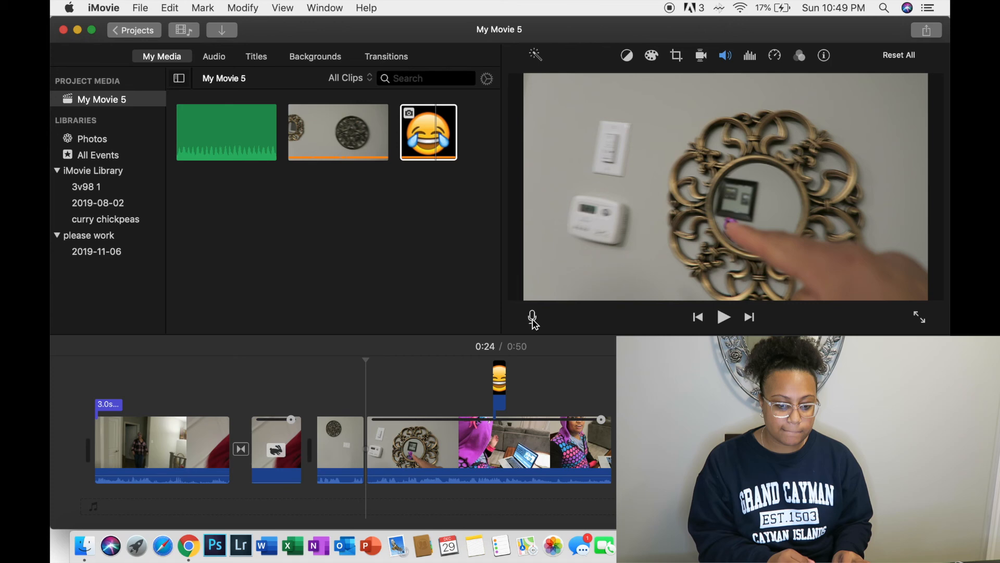
pyautogui.click(533, 319)
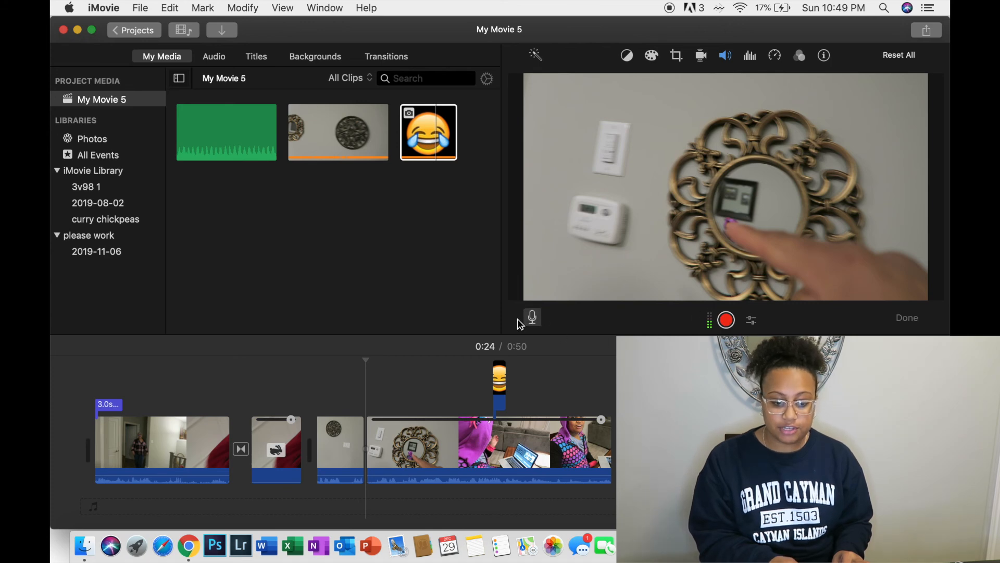
pyautogui.click(730, 324)
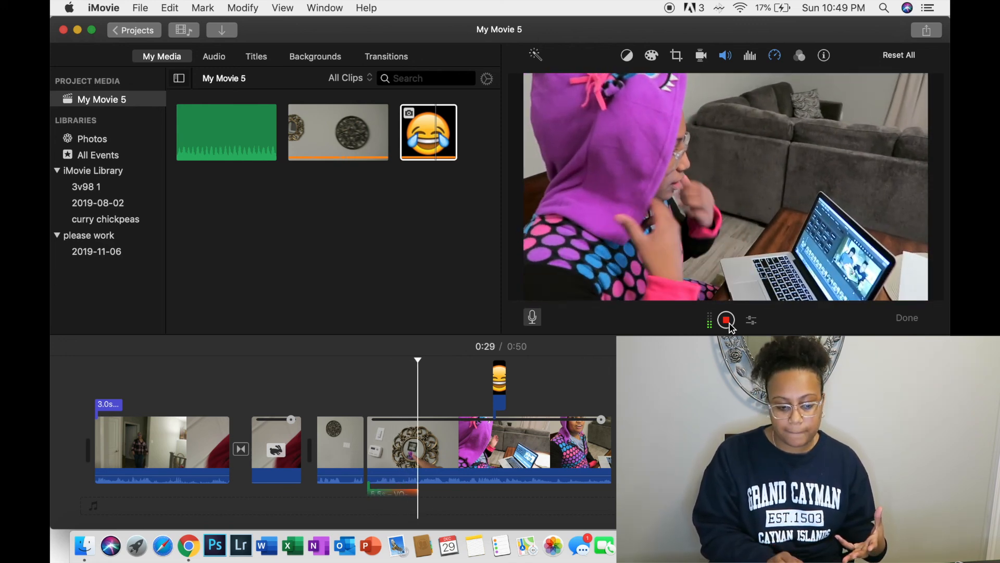
pyautogui.click(727, 320)
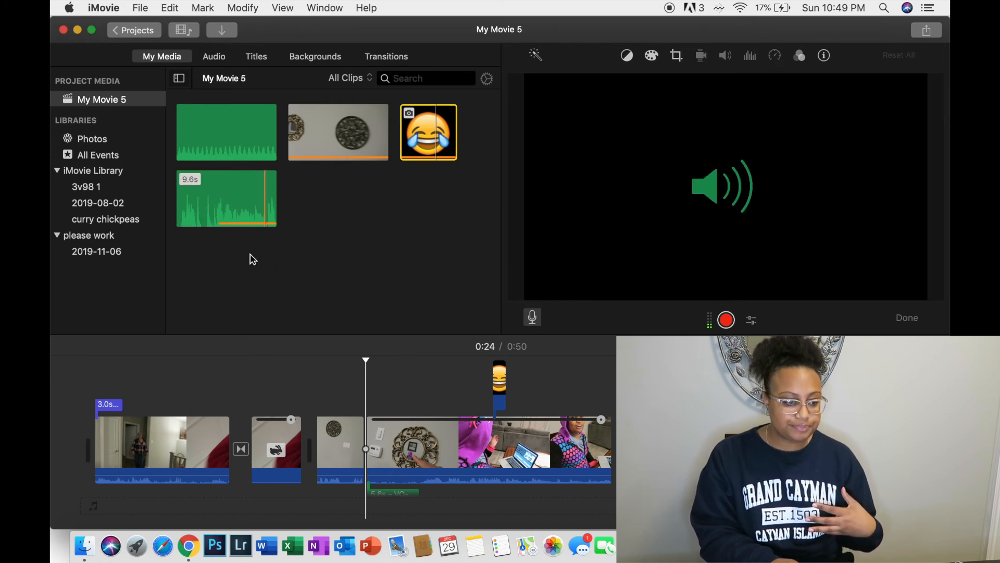
# - Play back the recorded voiceover beneath the last clip, and select it
pyautogui.click(333, 422)
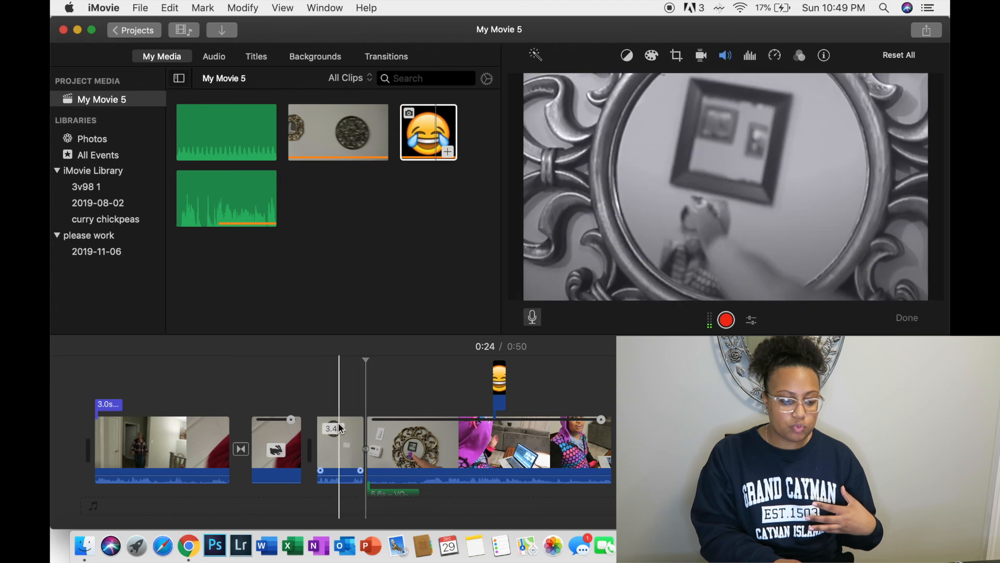
pyautogui.scroll(-2, 334, 412)
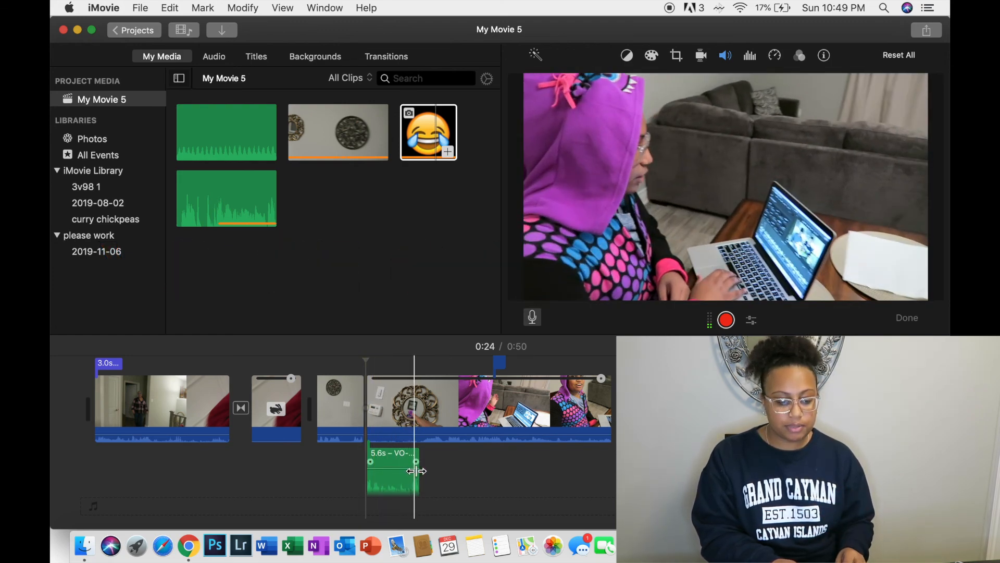
pyautogui.press('space')
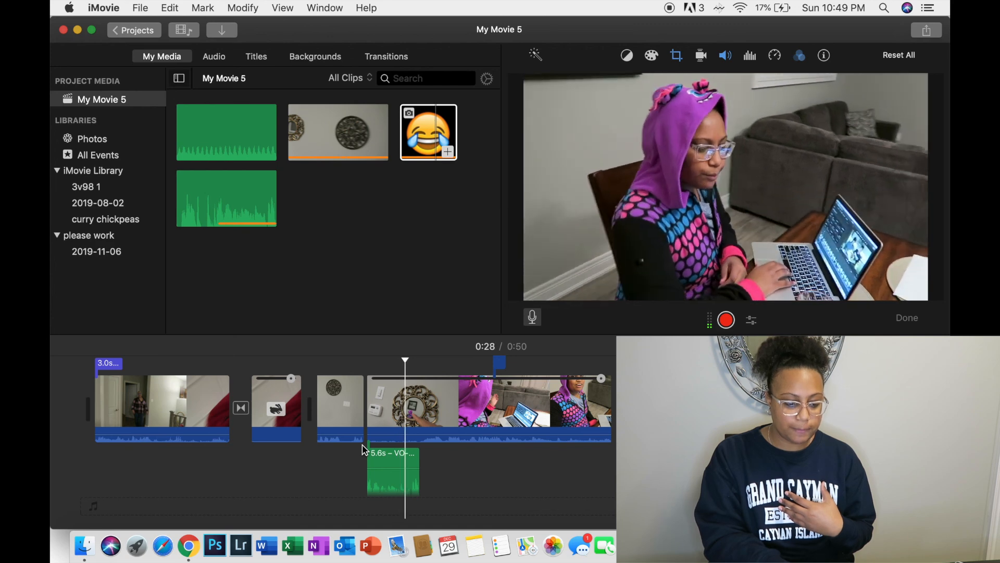
pyautogui.click(380, 474)
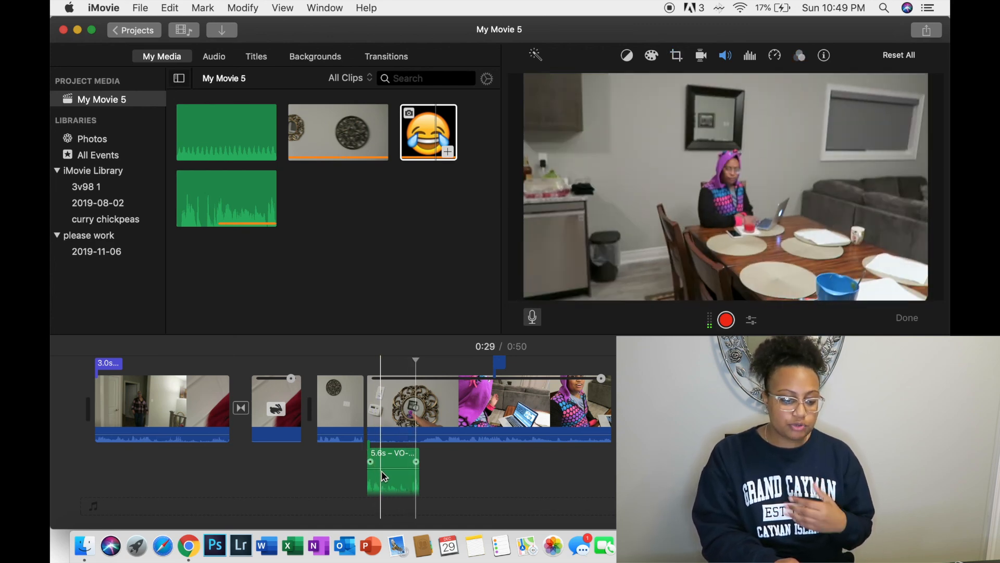
pyautogui.moveTo(384, 476)
pyautogui.mouseDown()
pyautogui.moveTo(455, 476)
pyautogui.moveTo(386, 478)
pyautogui.mouseUp()
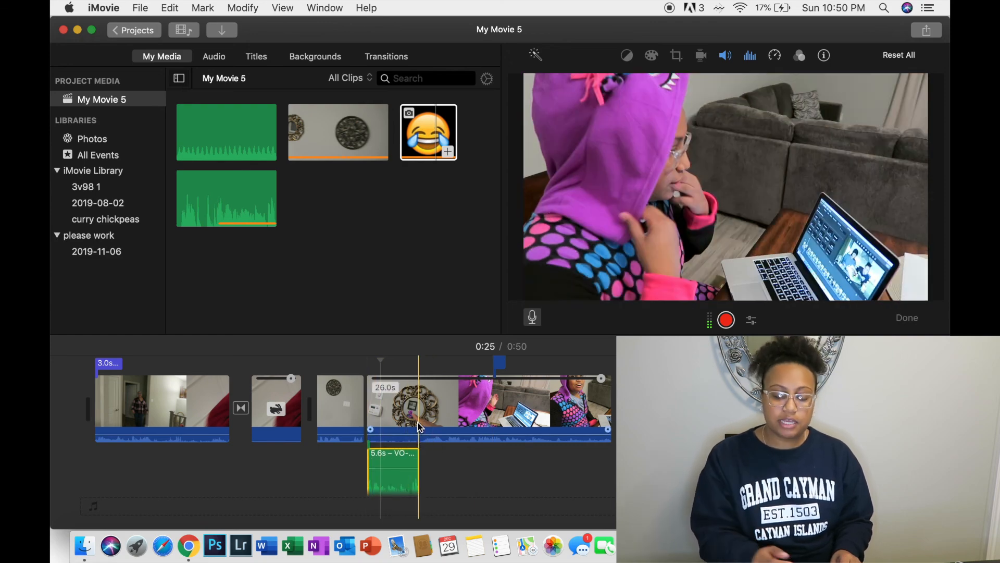
# - Split the last clip at about 0:29, where the voiceover ends
pyautogui.click(419, 427)
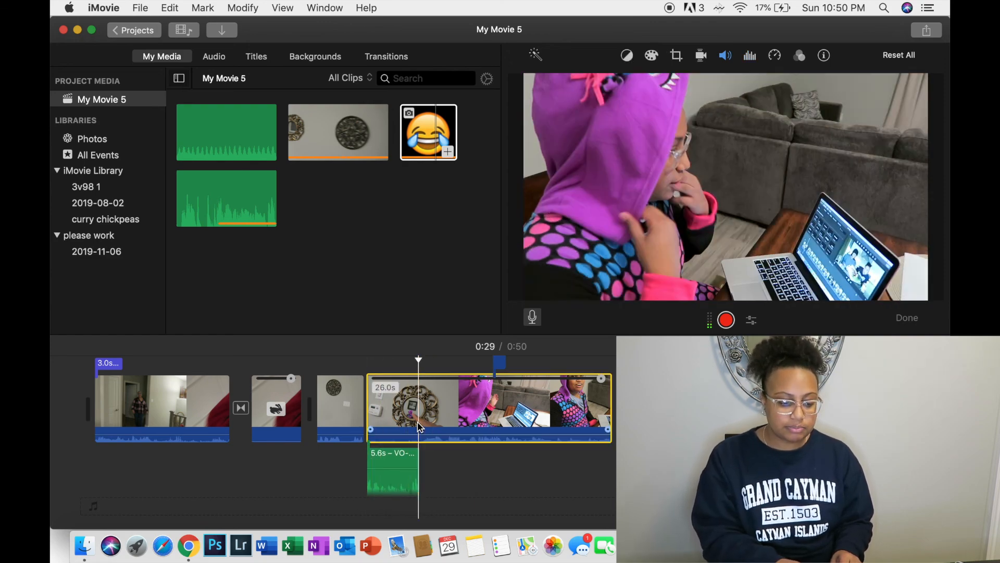
pyautogui.rightClick(420, 427)
pyautogui.click(463, 391)
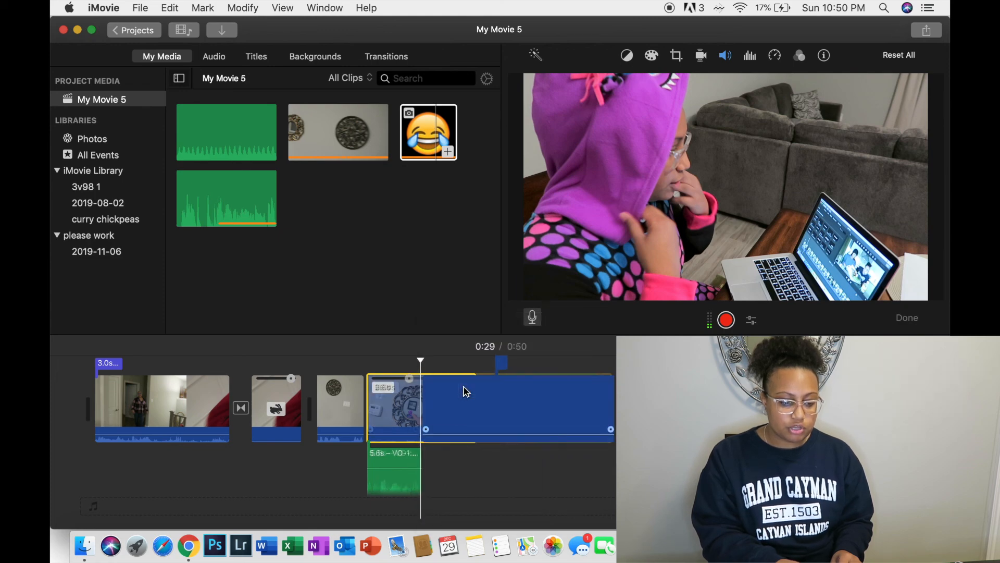
# - Lower the audio of the clip section above the voiceover to 0% and play it from the section's start
pyautogui.moveTo(395, 434); pyautogui.dragTo(395, 440)
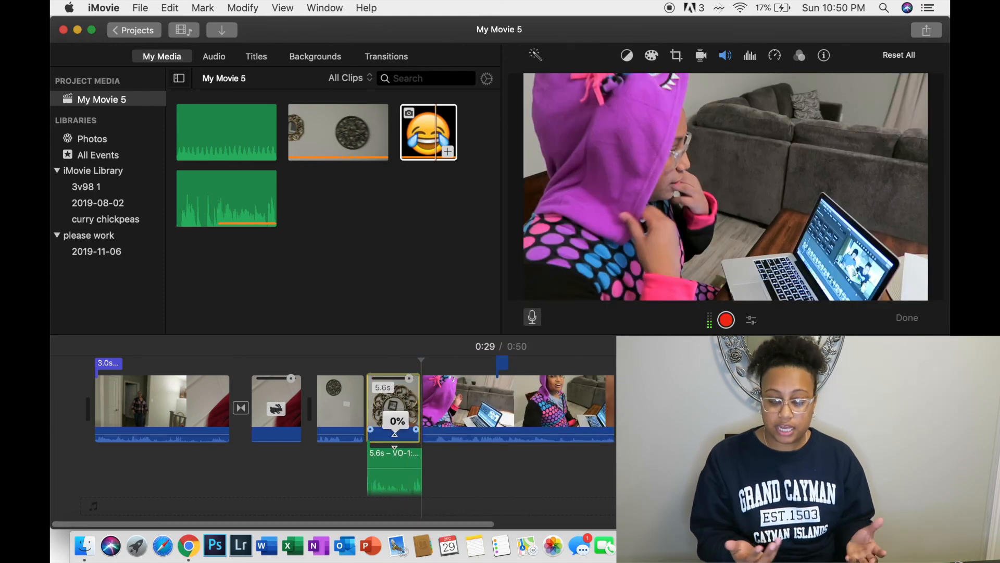
pyautogui.click(367, 427)
pyautogui.press('space')
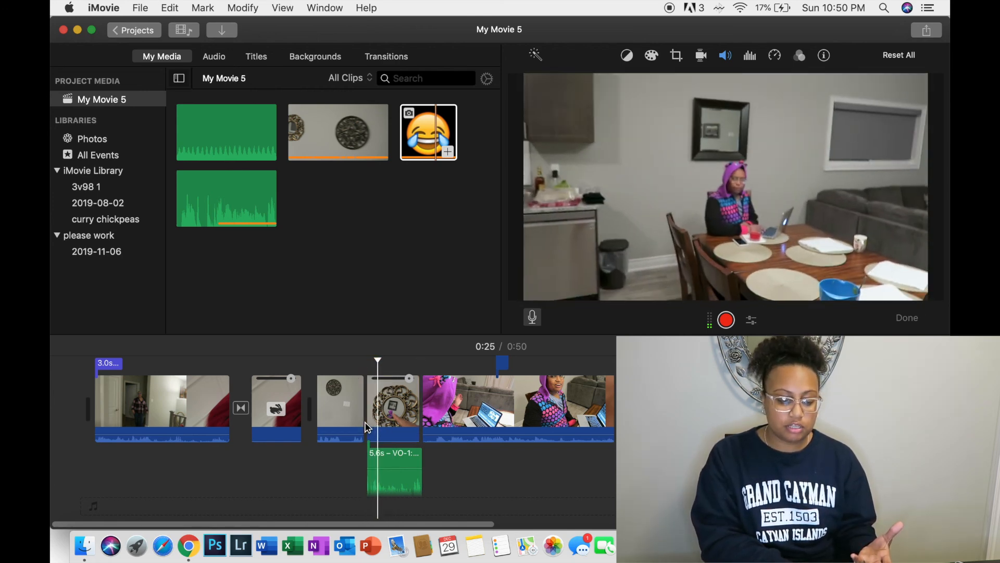